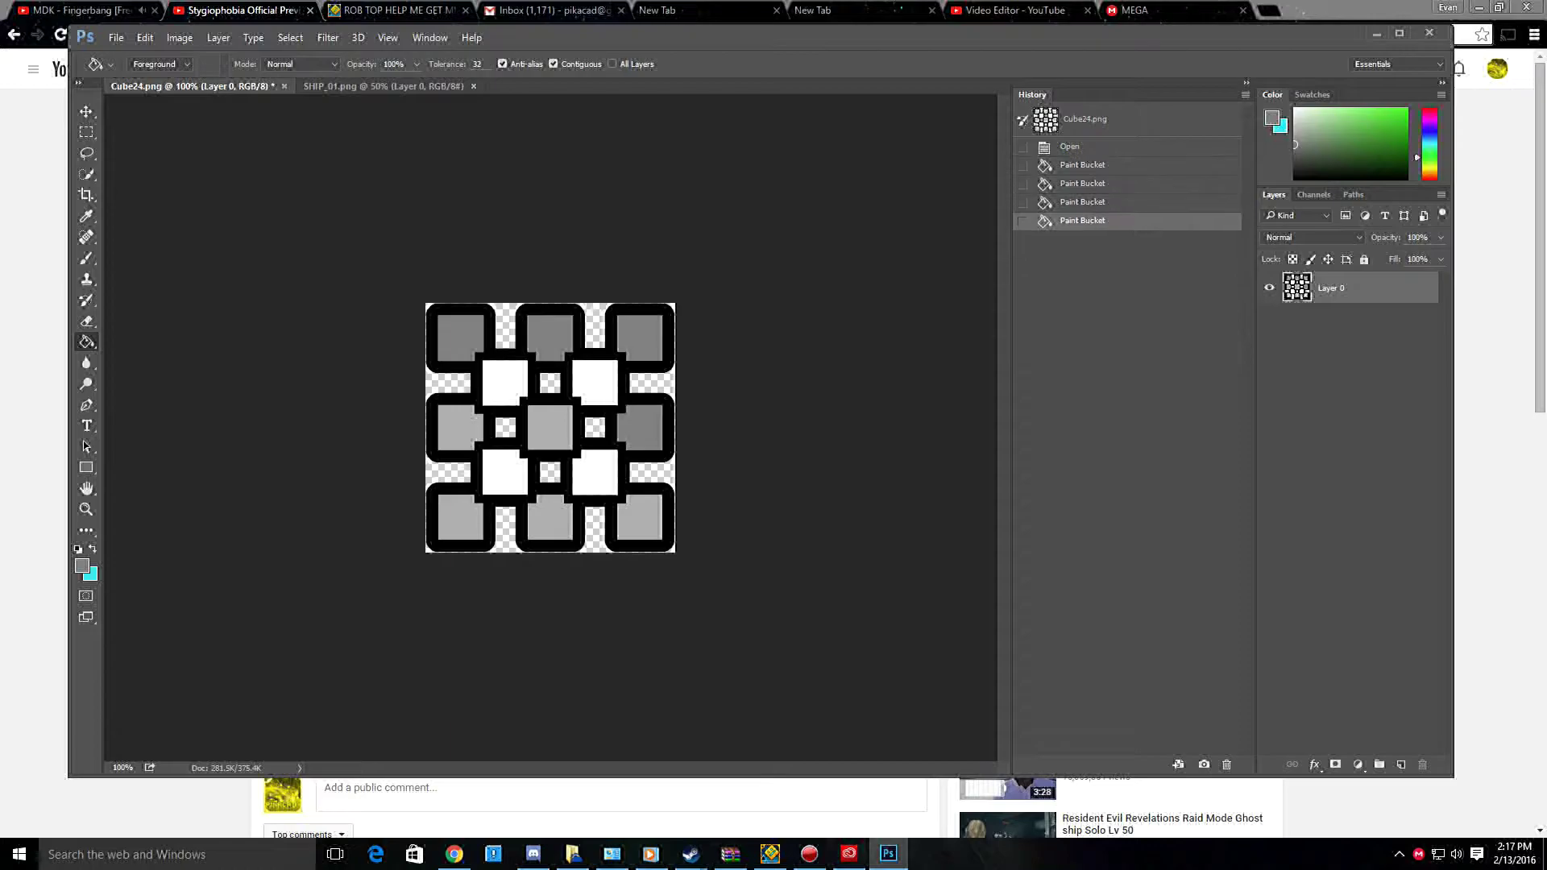
Fill the remaining light grey squares of the cube with the darker grey using the Paint Bucket.
click(551, 517)
click(459, 517)
click(462, 428)
Fill the body areas of the ship in SHIP_01.png with the same dark grey.
key(ctrl+Tab)
click(656, 483)
click(380, 466)
Fill the four white inner squares of Cube24.png with the cyan background colour.
key(ctrl+Tab)
key(x)
click(505, 383)
click(595, 383)
click(506, 472)
click(595, 472)
Fill the ship's eye and tooth in SHIP_01.png with cyan.
key(ctrl+Tab)
click(755, 437)
click(764, 516)
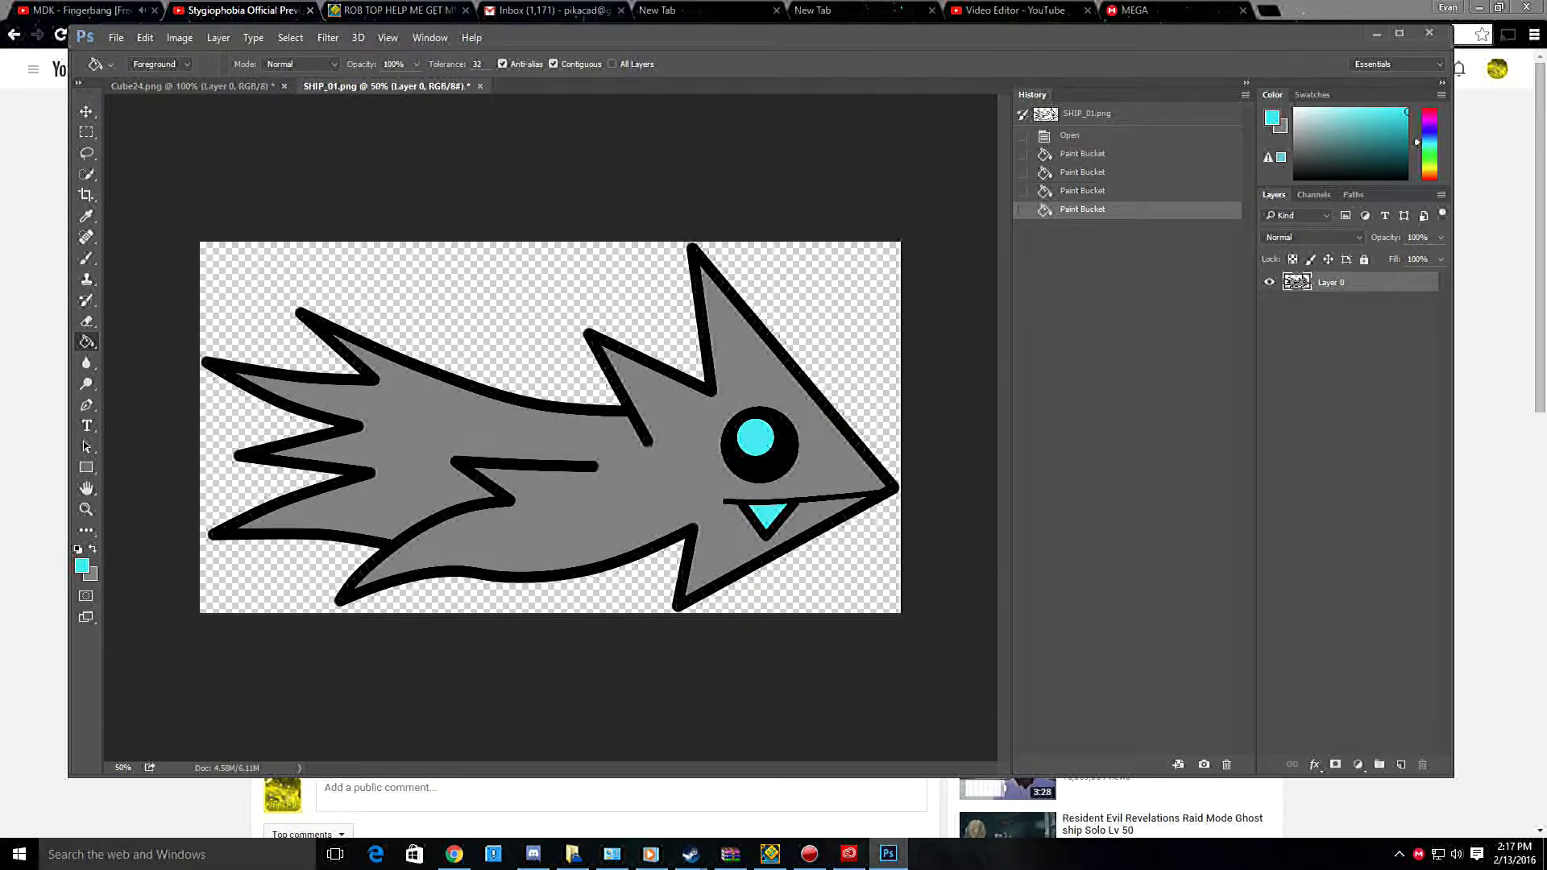
Select the top-left grey square of Cube24.png with the Magic Wand and copy it to its own layer.
key(ctrl+Tab)
key(w)
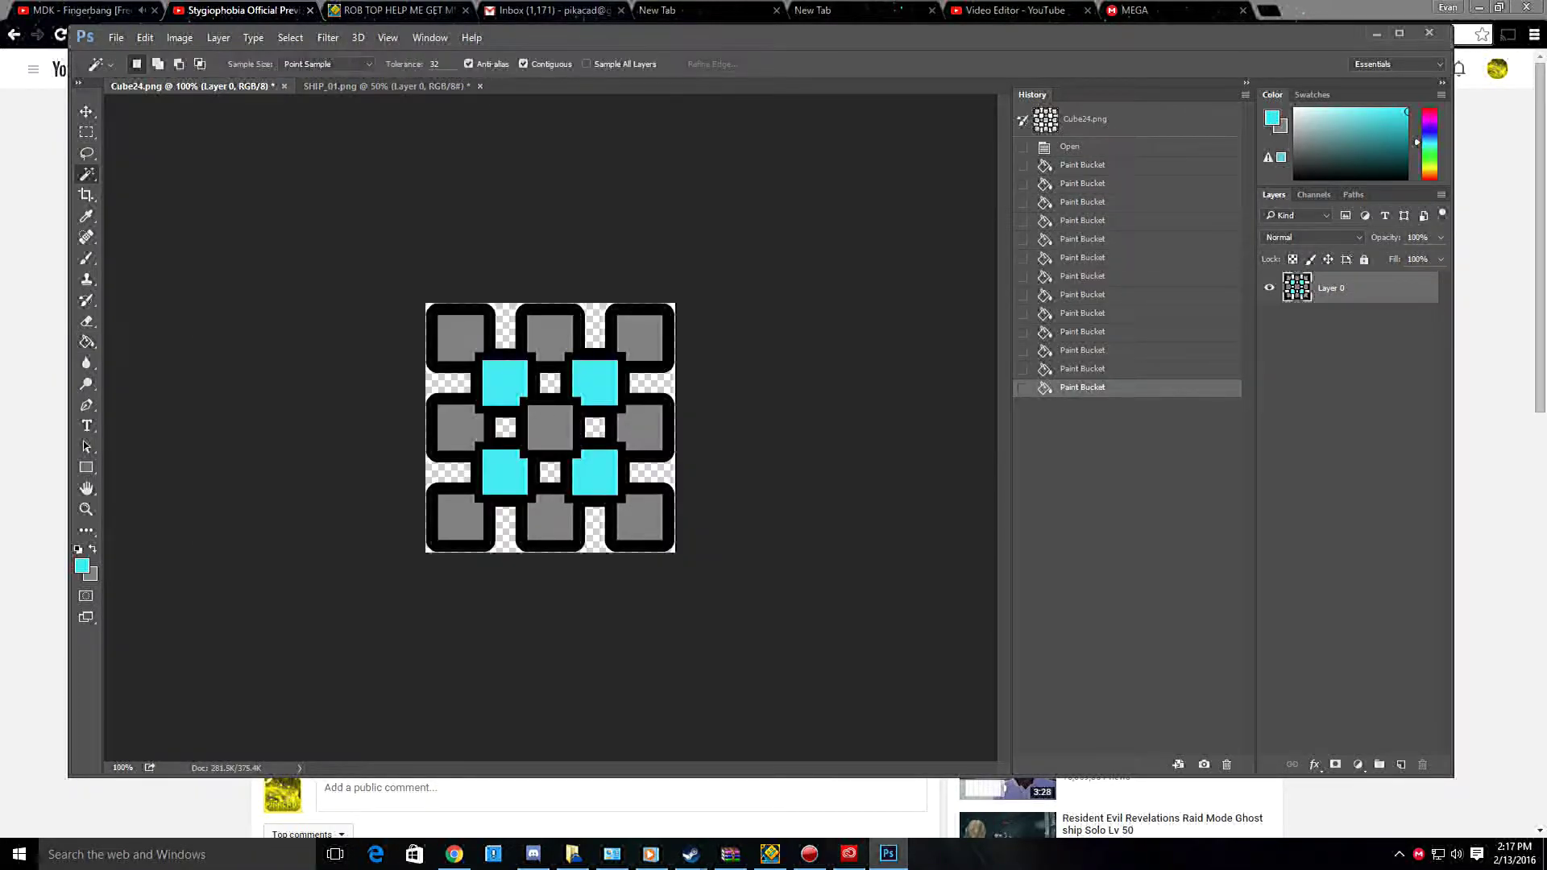
click(461, 336)
click(461, 336)
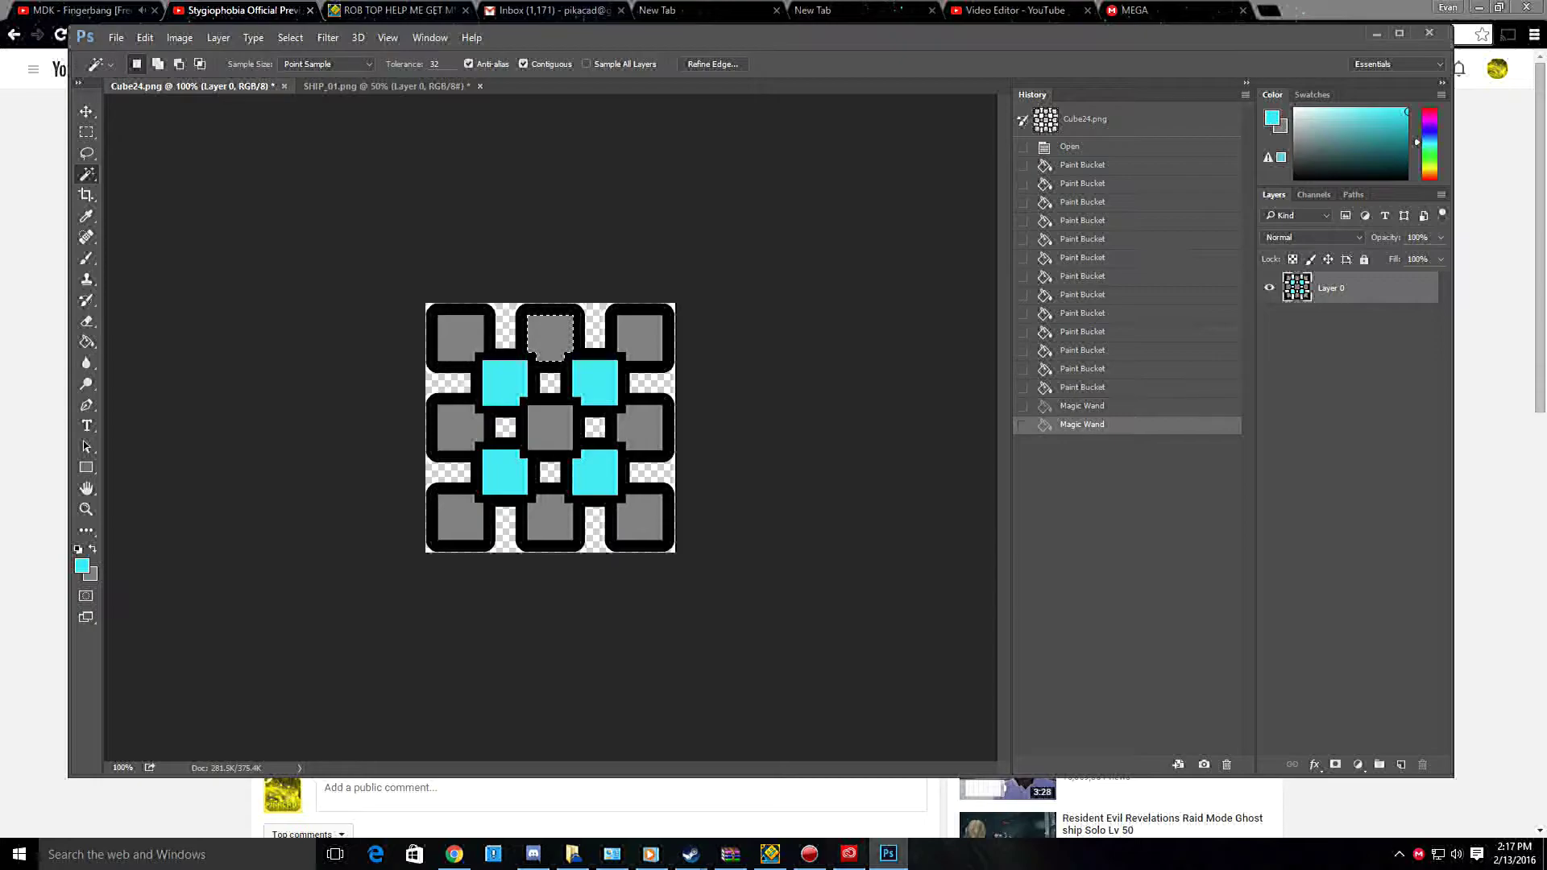
click(461, 337)
right_click(439, 339)
click(548, 702)
Add an Inner Shadow with 100% opacity and an increased size to the top-left square's layer.
right_click(1329, 288)
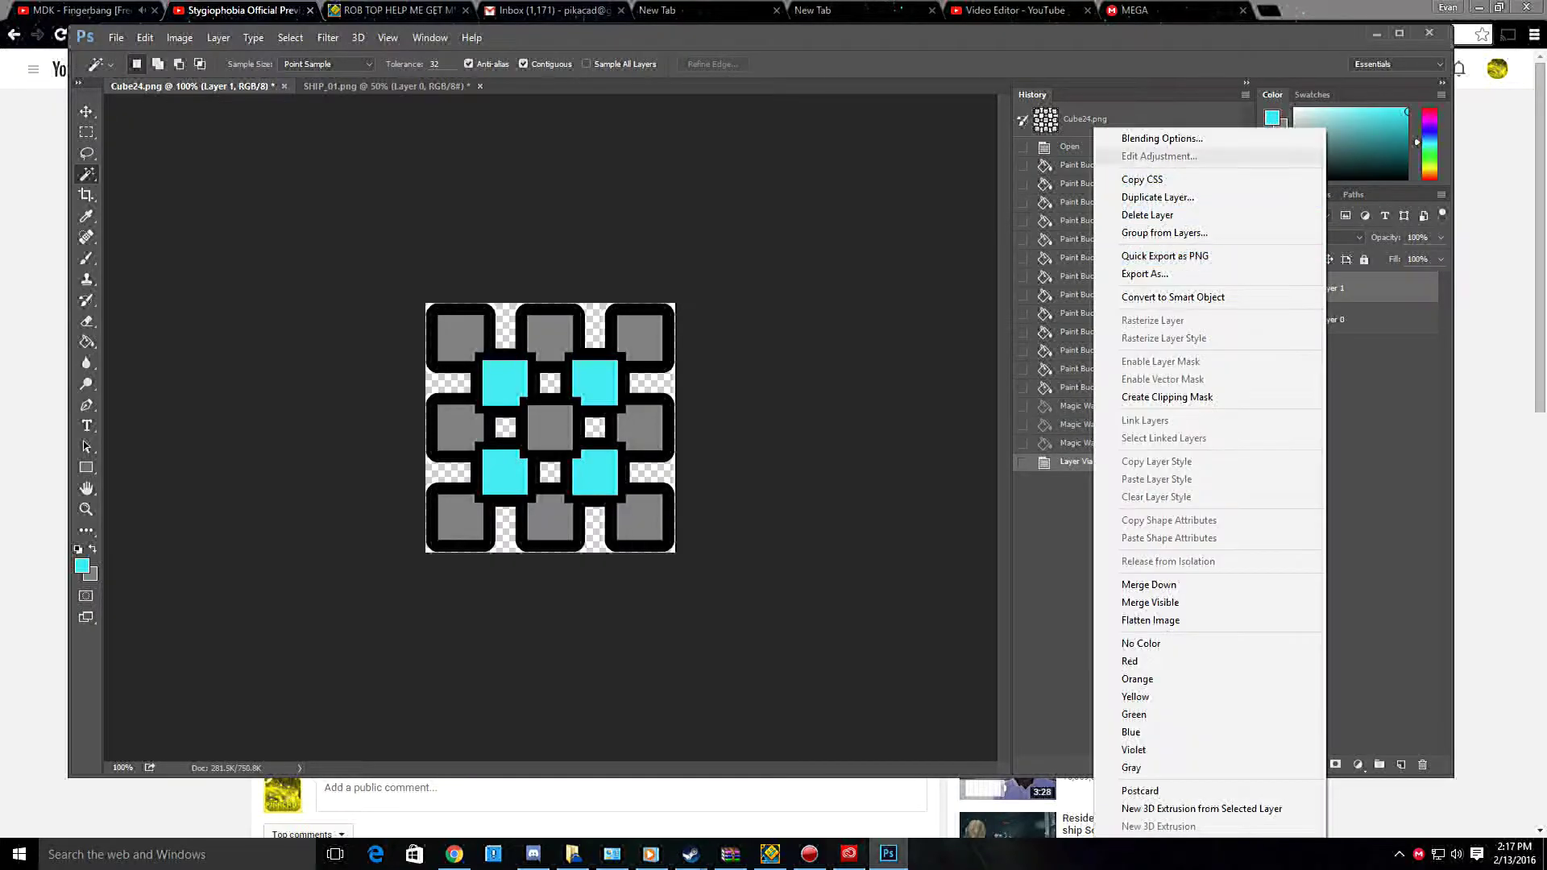
click(1128, 133)
click(509, 318)
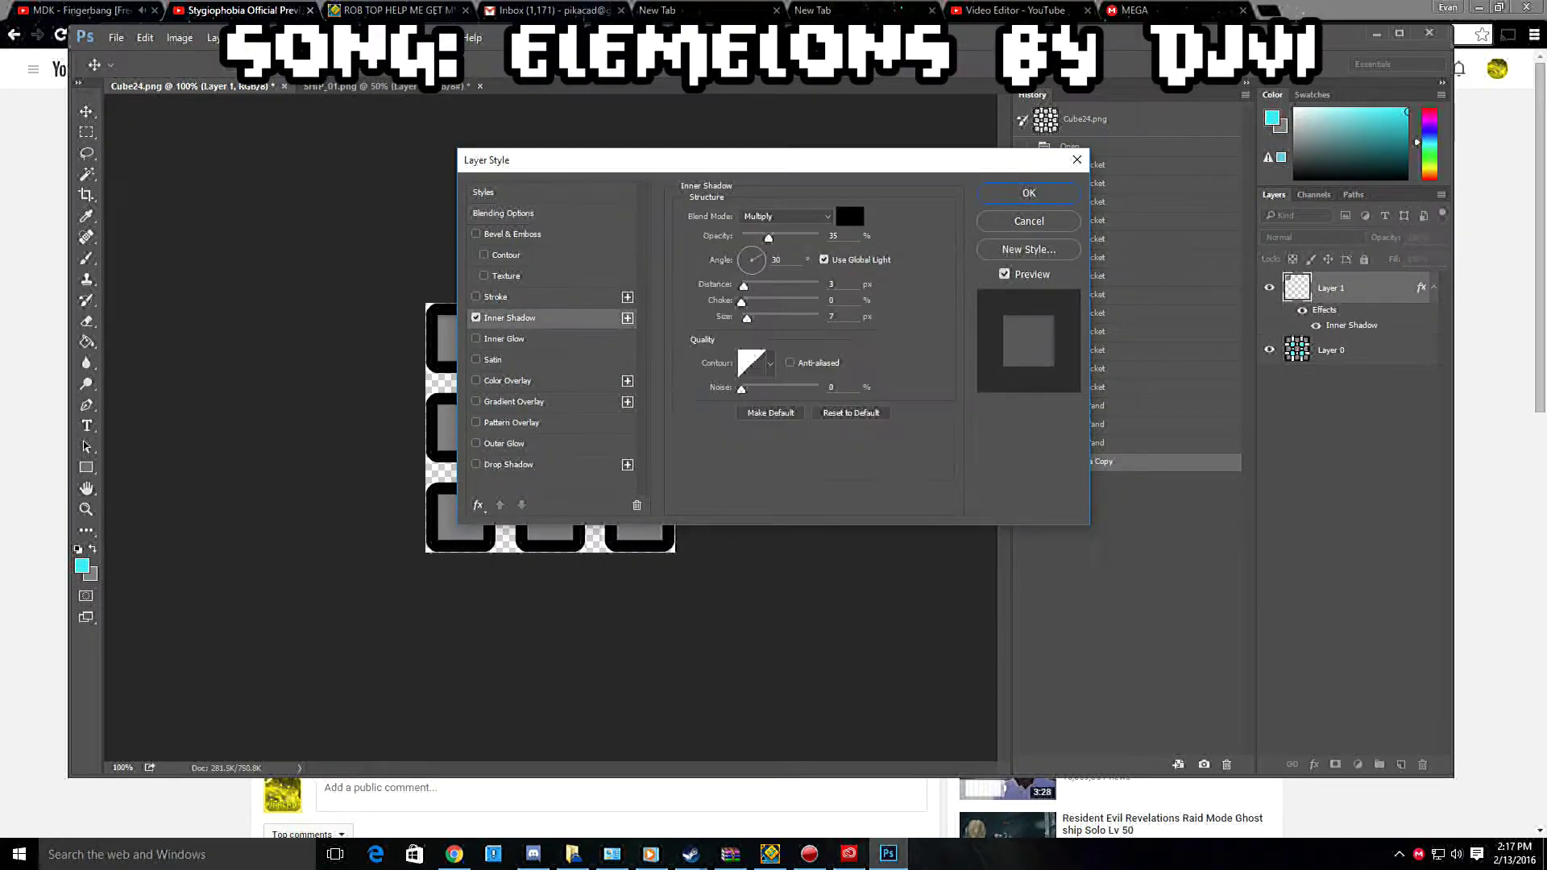
drag(847, 160, 1037, 222)
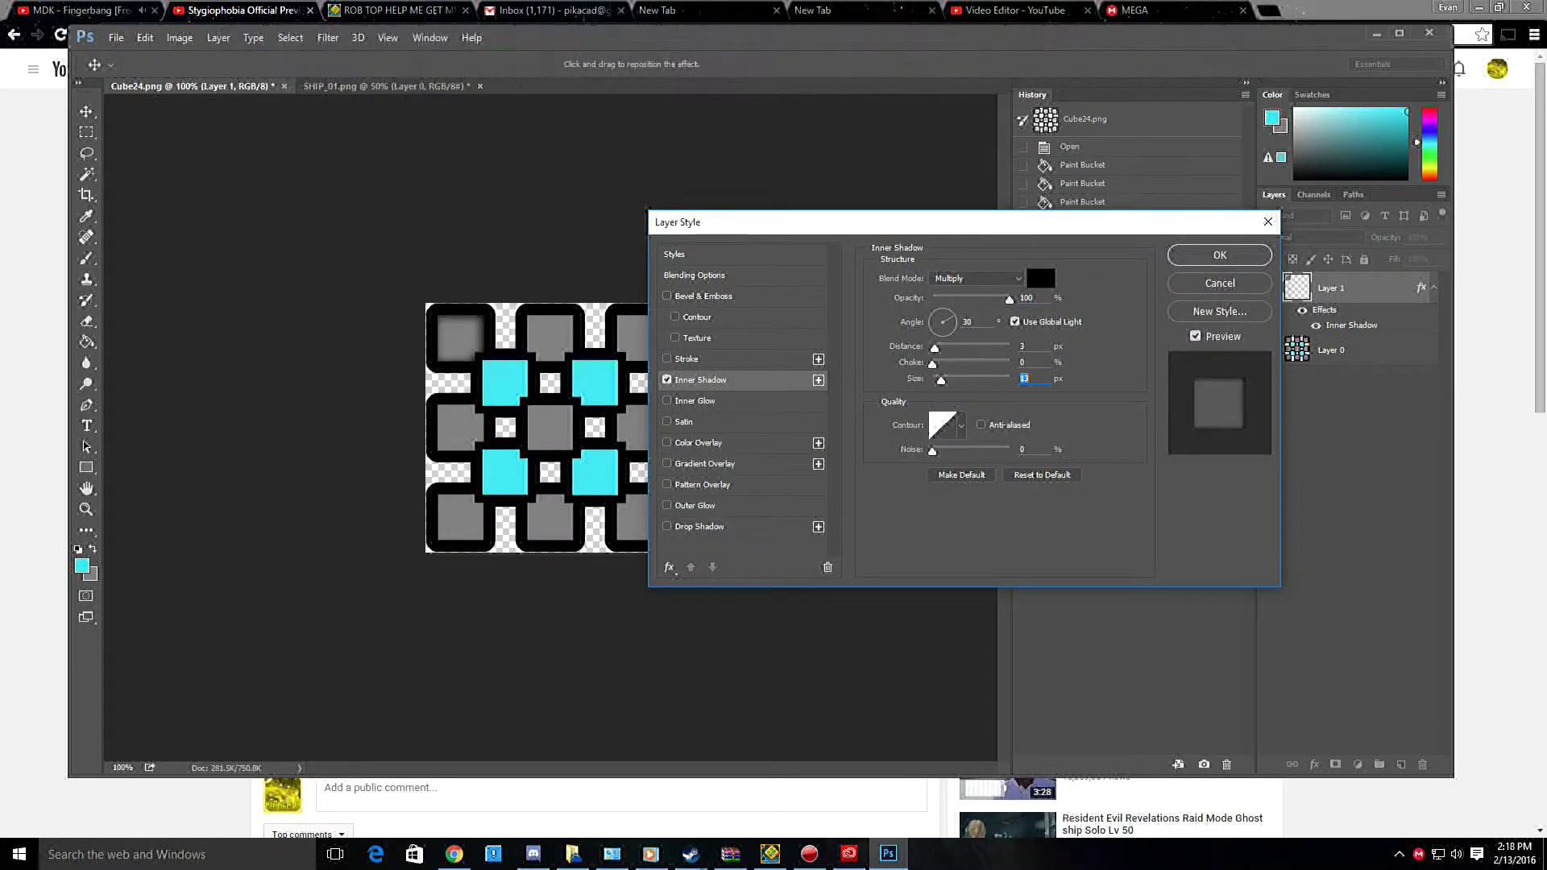
key(Return)
Copy the top-middle grey square from the base layer to a new layer and give it the same Inner Shadow.
click(505, 425)
click(1331, 350)
key(ctrl+d)
click(551, 335)
right_click(555, 333)
click(612, 691)
double_click(1370, 350)
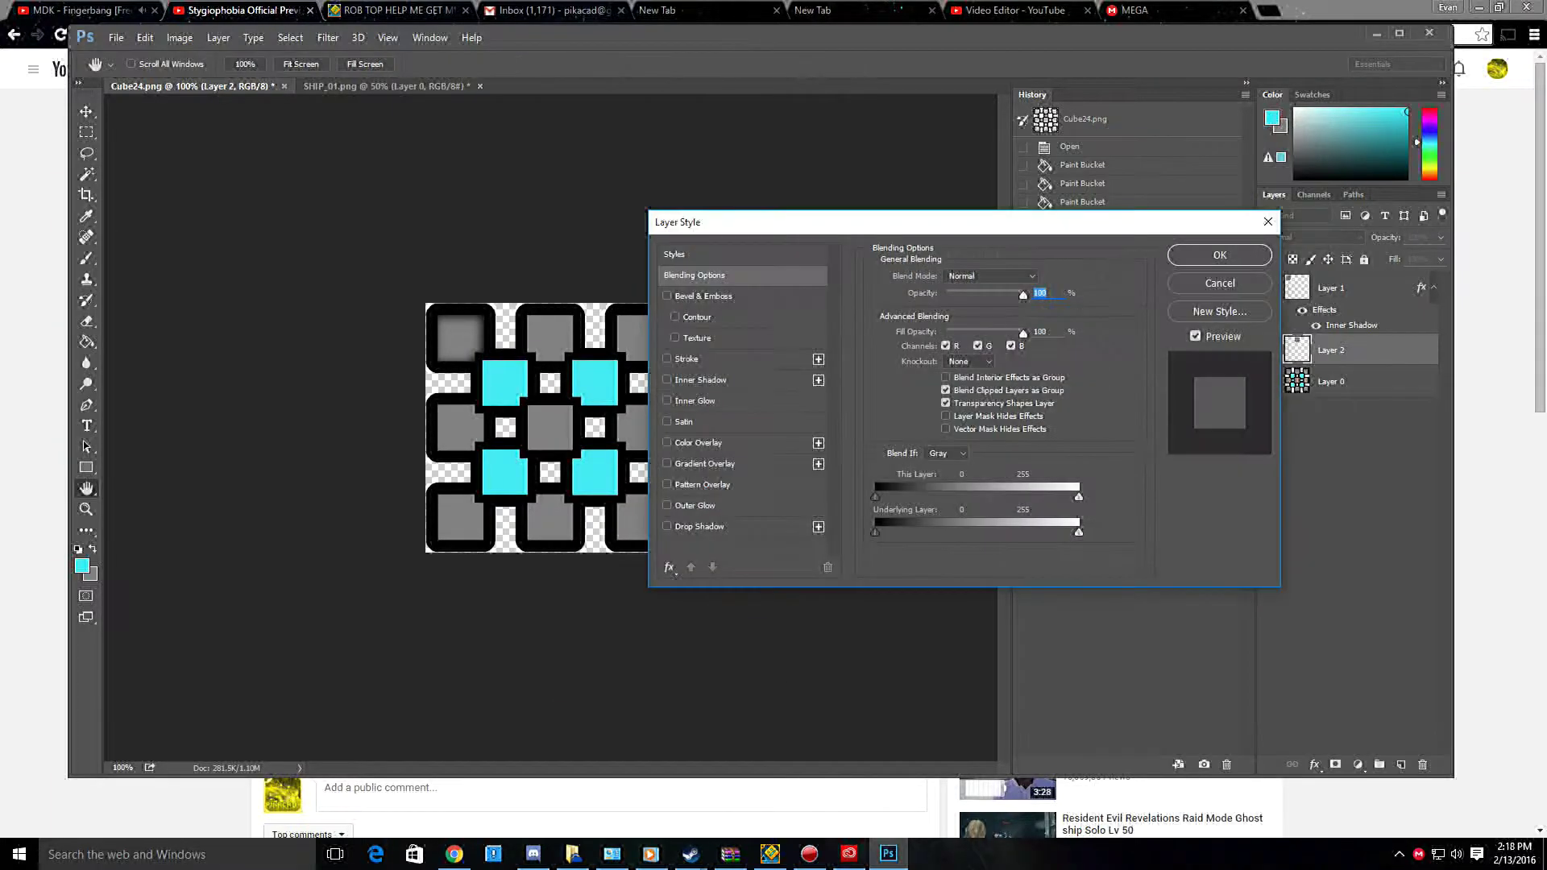
click(1220, 254)
Copy the top-right grey square from the base layer to a new layer and add the Inner Shadow.
click(1332, 411)
click(639, 332)
right_click(637, 348)
click(695, 705)
right_click(1357, 412)
click(1152, 138)
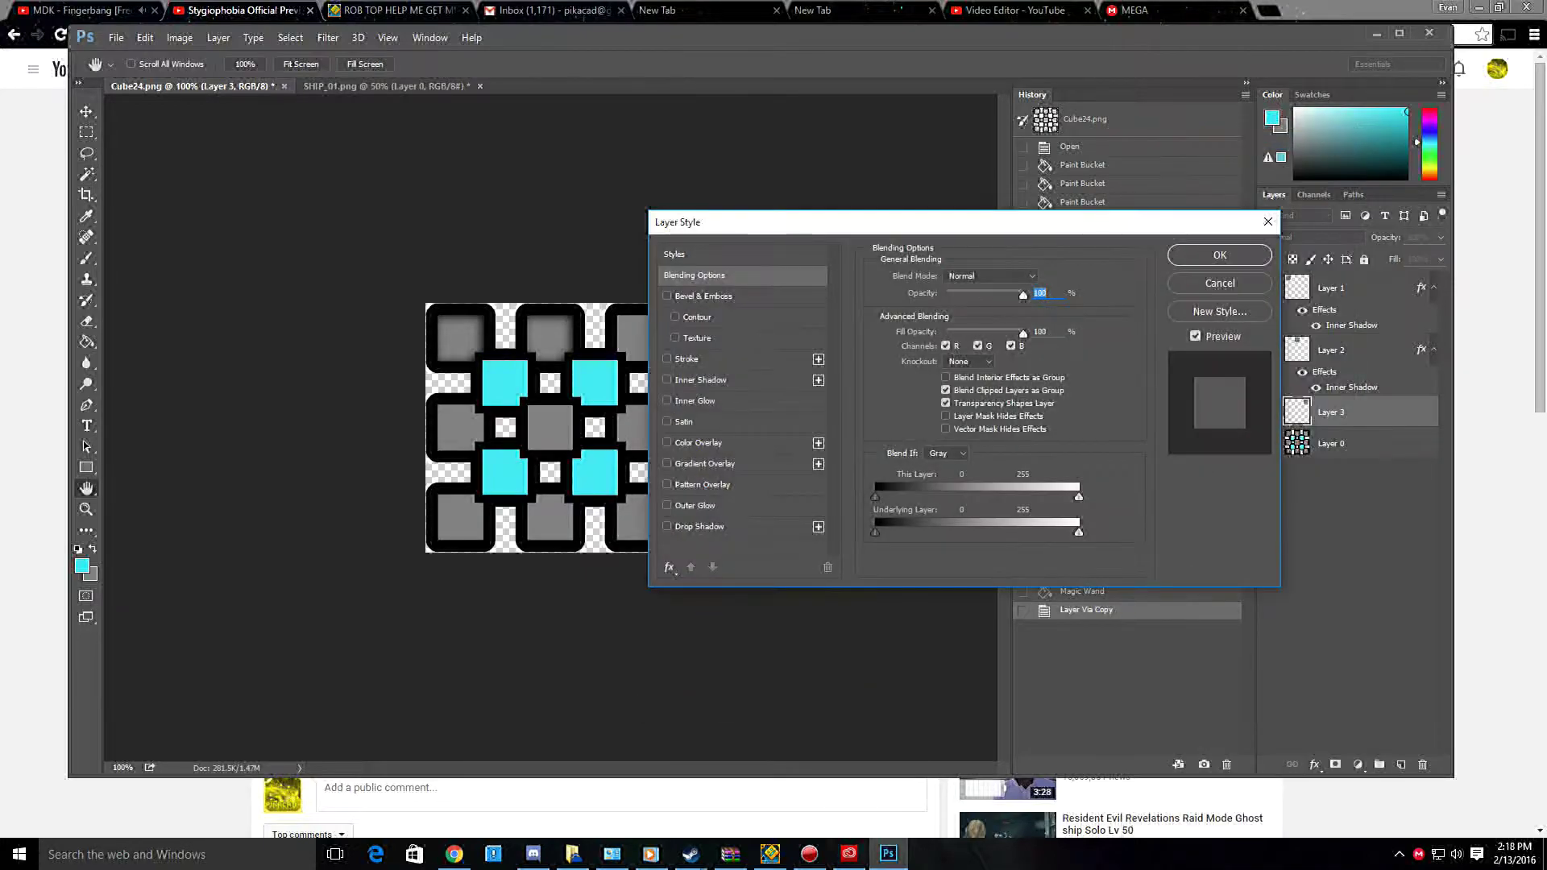
click(699, 380)
click(1220, 255)
Copy the middle-right grey square from the base layer to a new layer and add the Inner Shadow.
click(1331, 474)
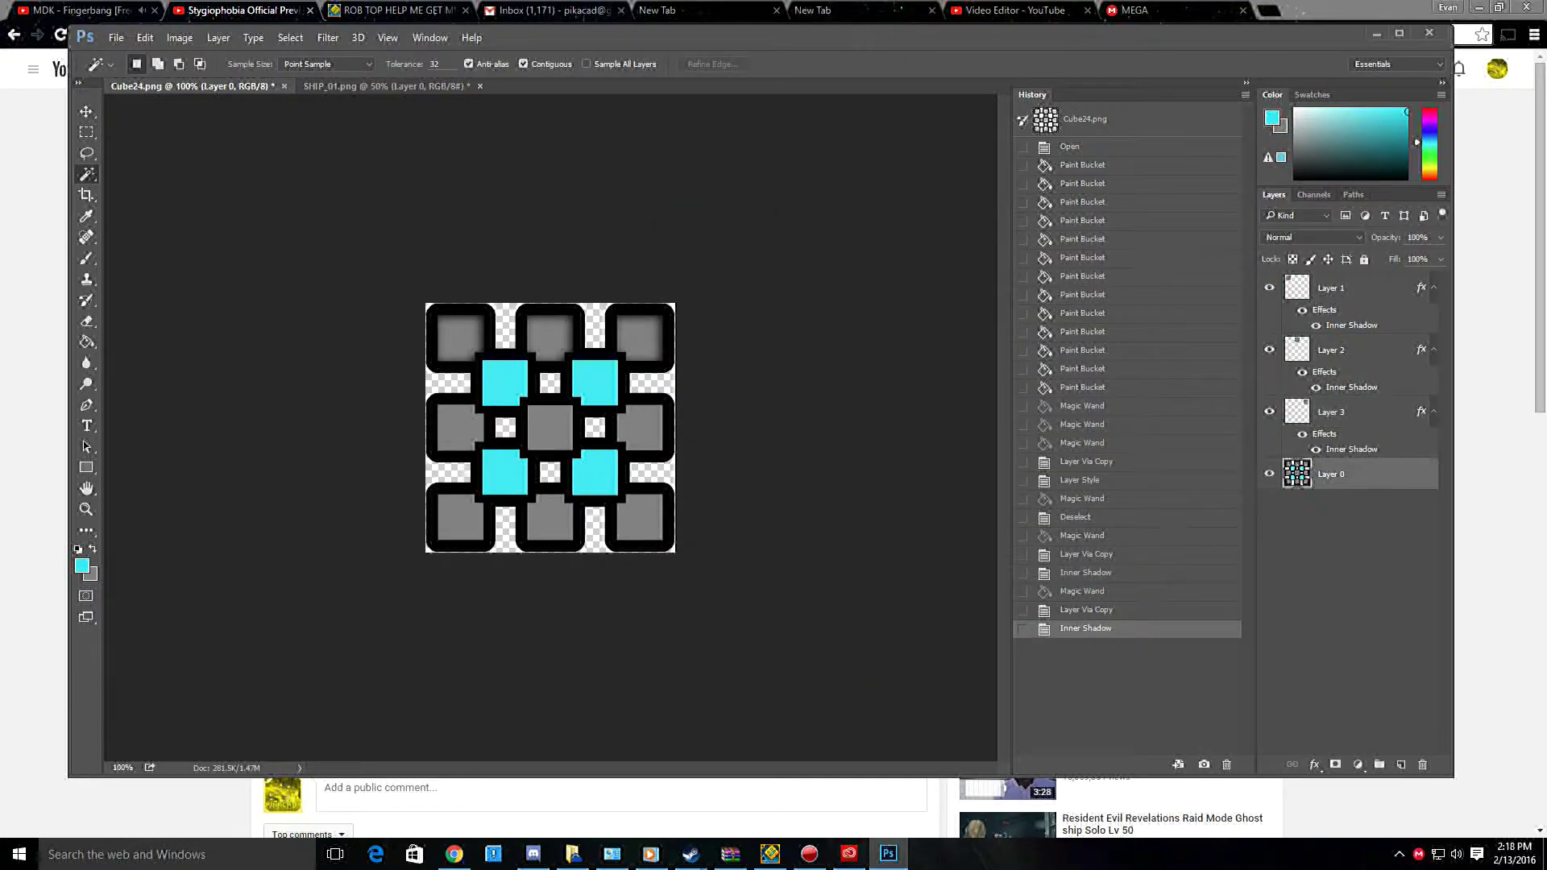
click(639, 428)
right_click(645, 431)
click(705, 365)
right_click(1330, 474)
click(1153, 138)
click(699, 380)
click(1220, 255)
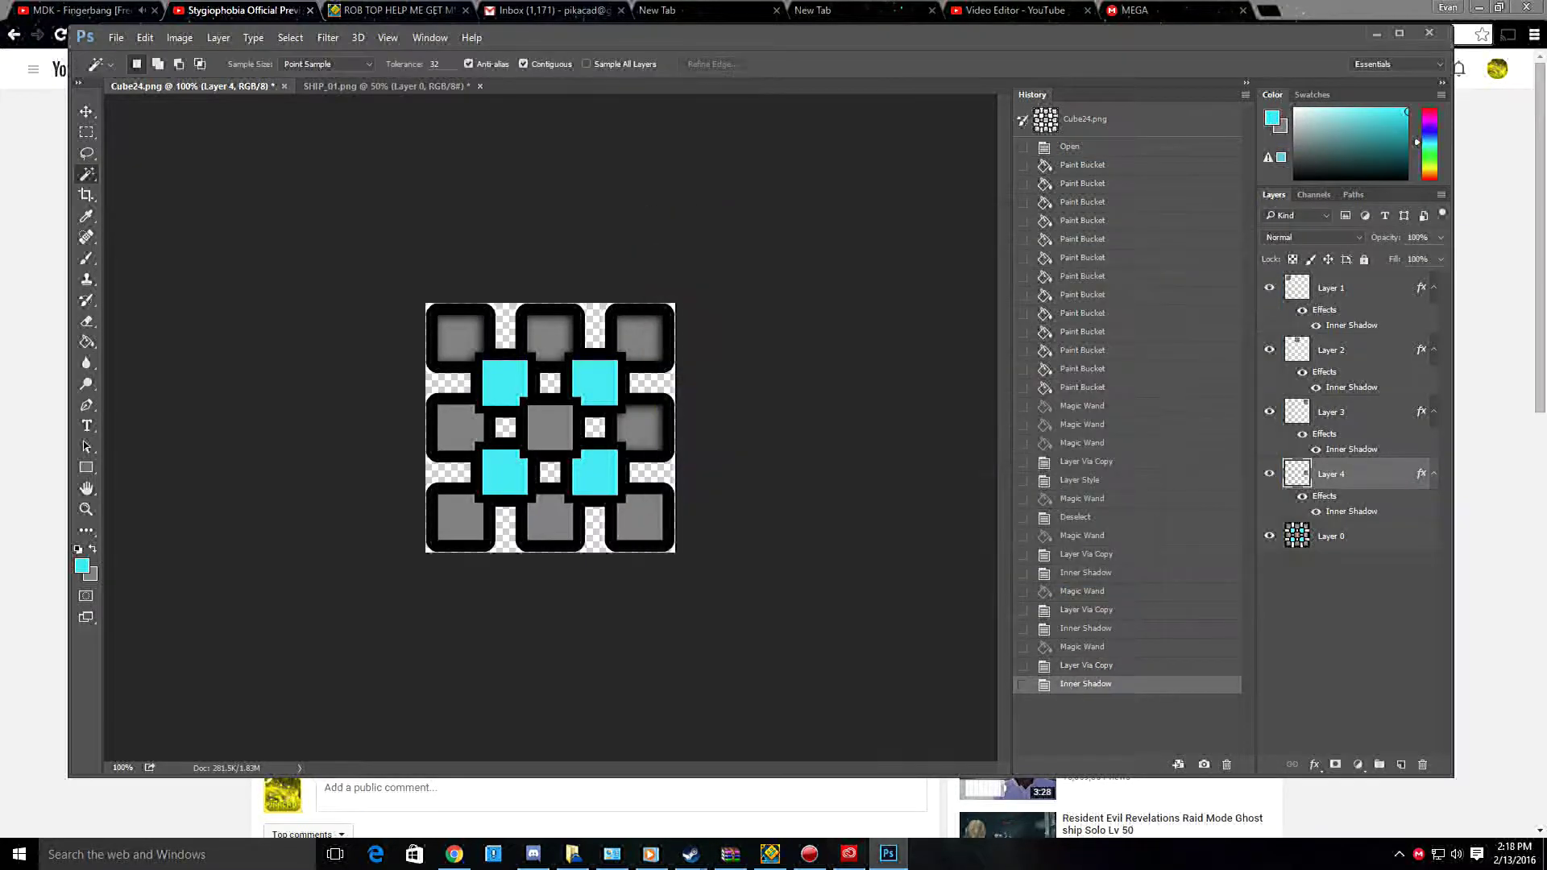
Copy the bottom-right grey square from the base layer to a new layer and add the Inner Shadow.
click(1332, 536)
click(636, 524)
right_click(619, 540)
click(693, 473)
right_click(1329, 536)
click(1152, 139)
click(700, 379)
click(1221, 254)
Copy the bottom-middle grey square from the base layer to a new layer and add the Inner Shadow.
click(1332, 598)
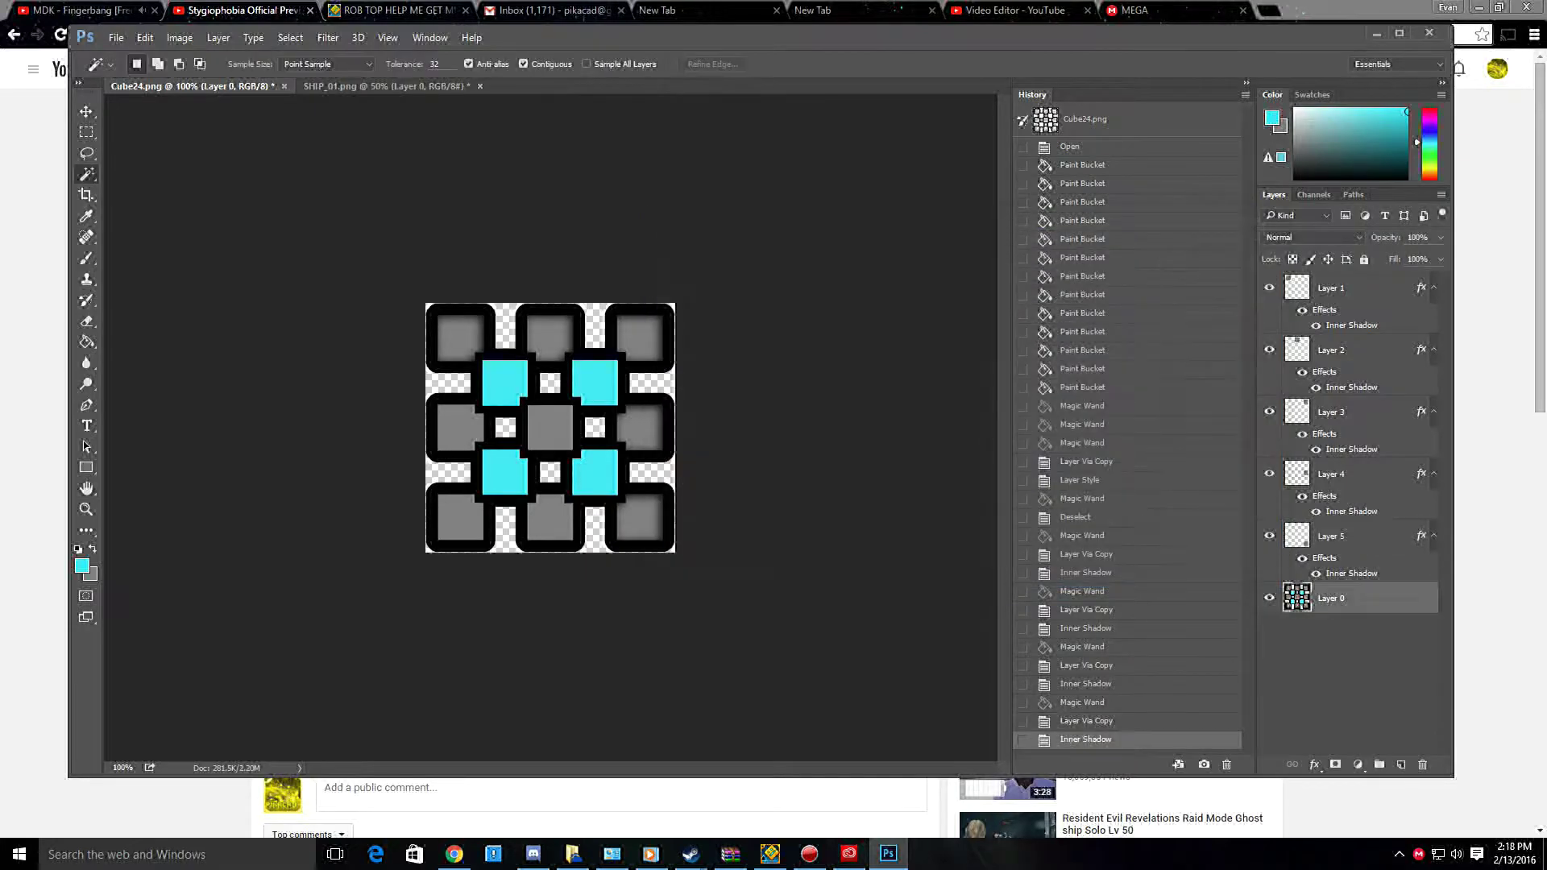
click(550, 520)
right_click(558, 520)
click(618, 447)
right_click(1329, 598)
click(1153, 138)
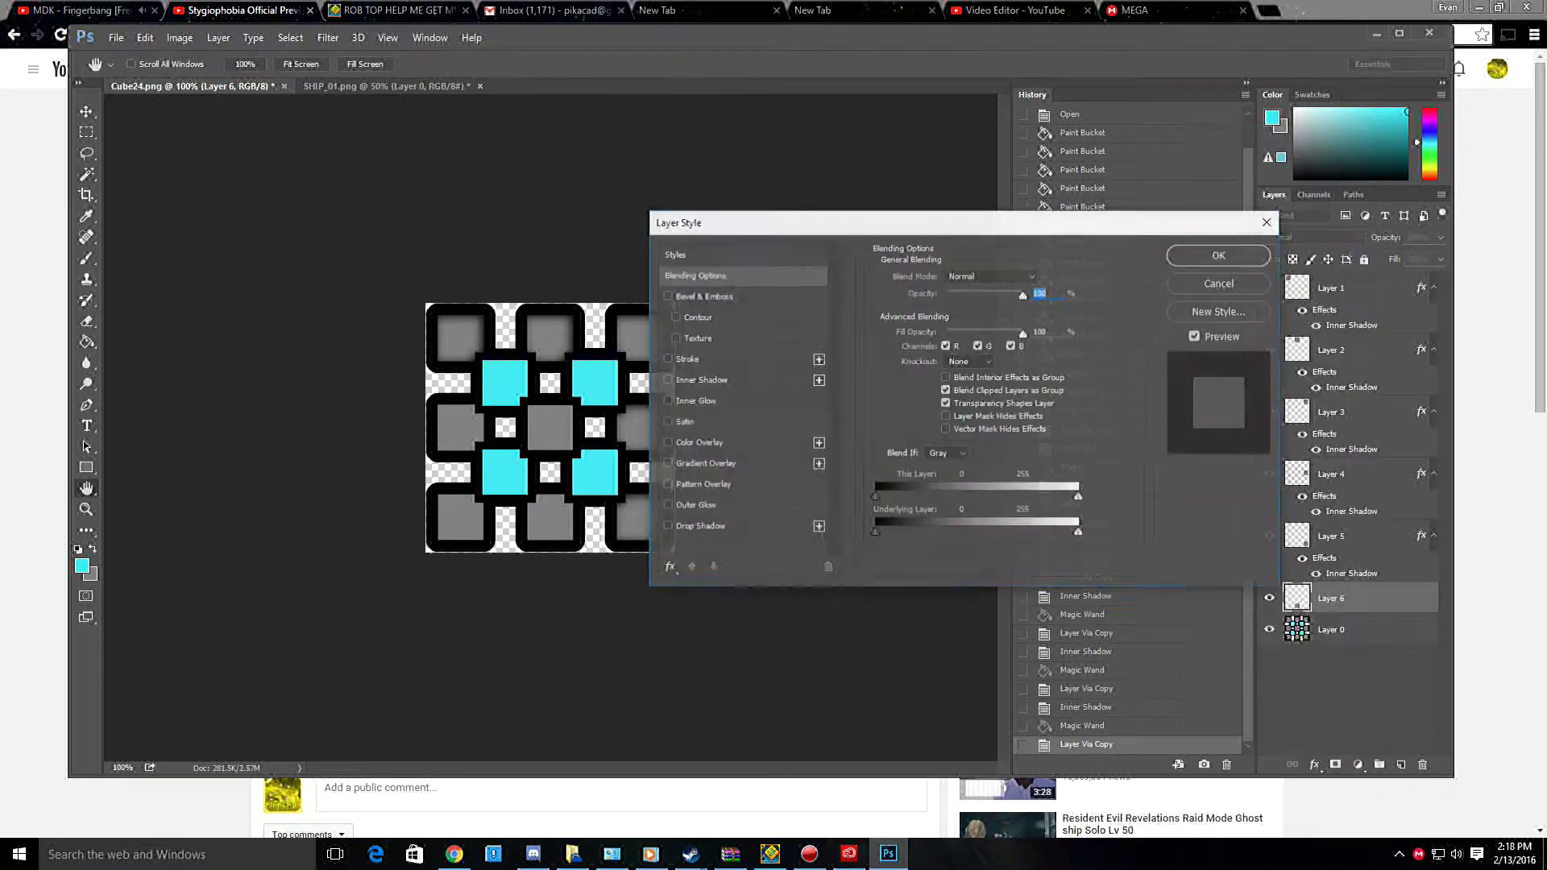
click(699, 379)
click(1221, 255)
Copy the bottom-left grey square to a new layer and add an Inner Shadow at 100% opacity, 18 px size.
click(1332, 660)
click(459, 515)
right_click(462, 522)
click(564, 452)
right_click(1332, 660)
click(1128, 138)
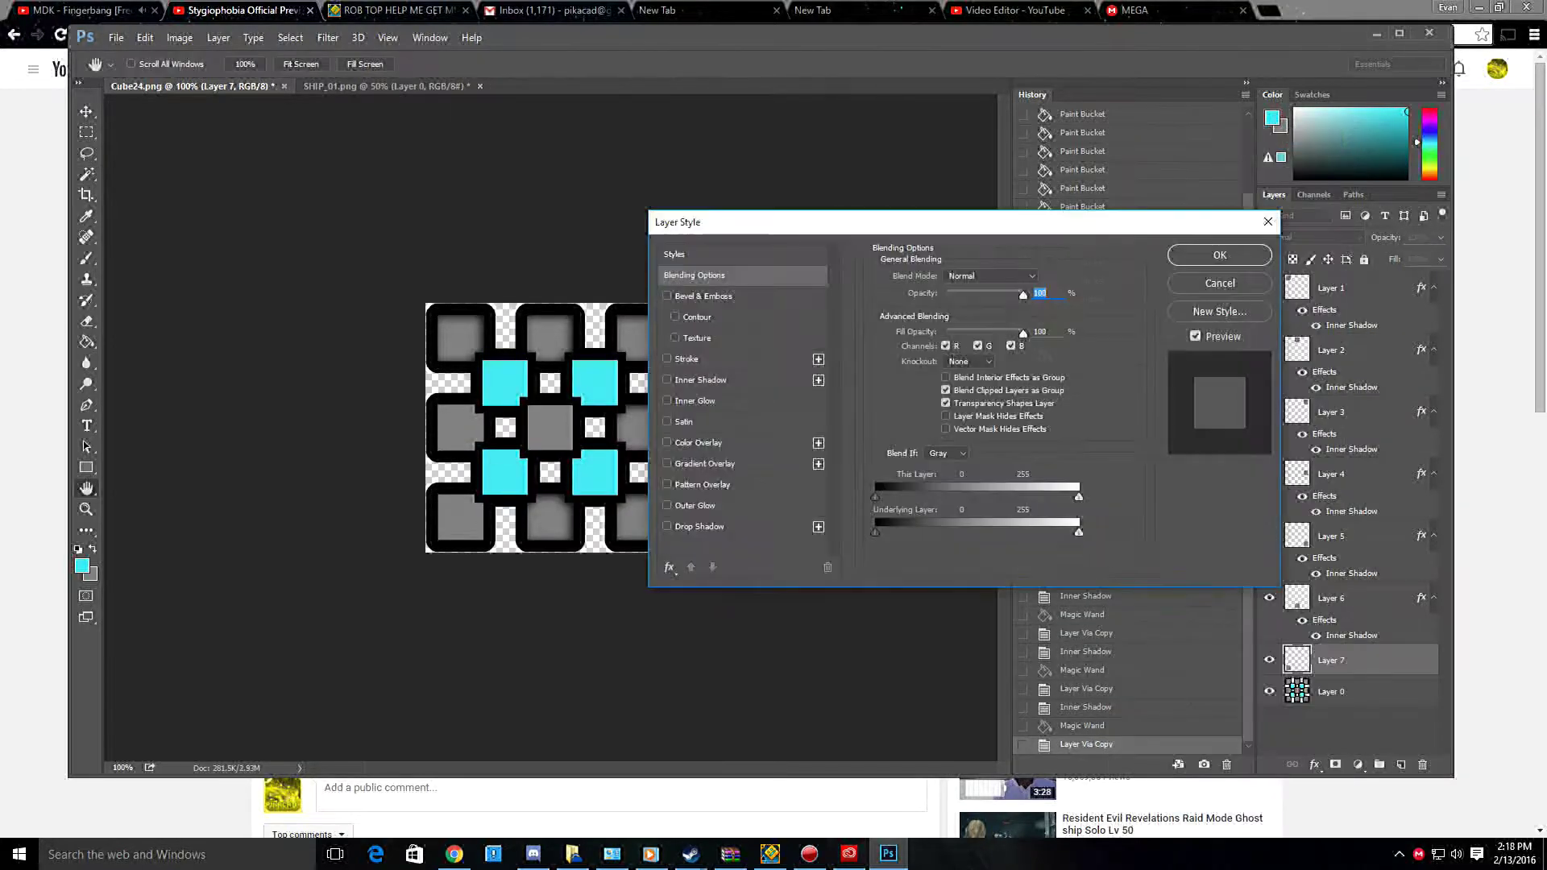
click(699, 379)
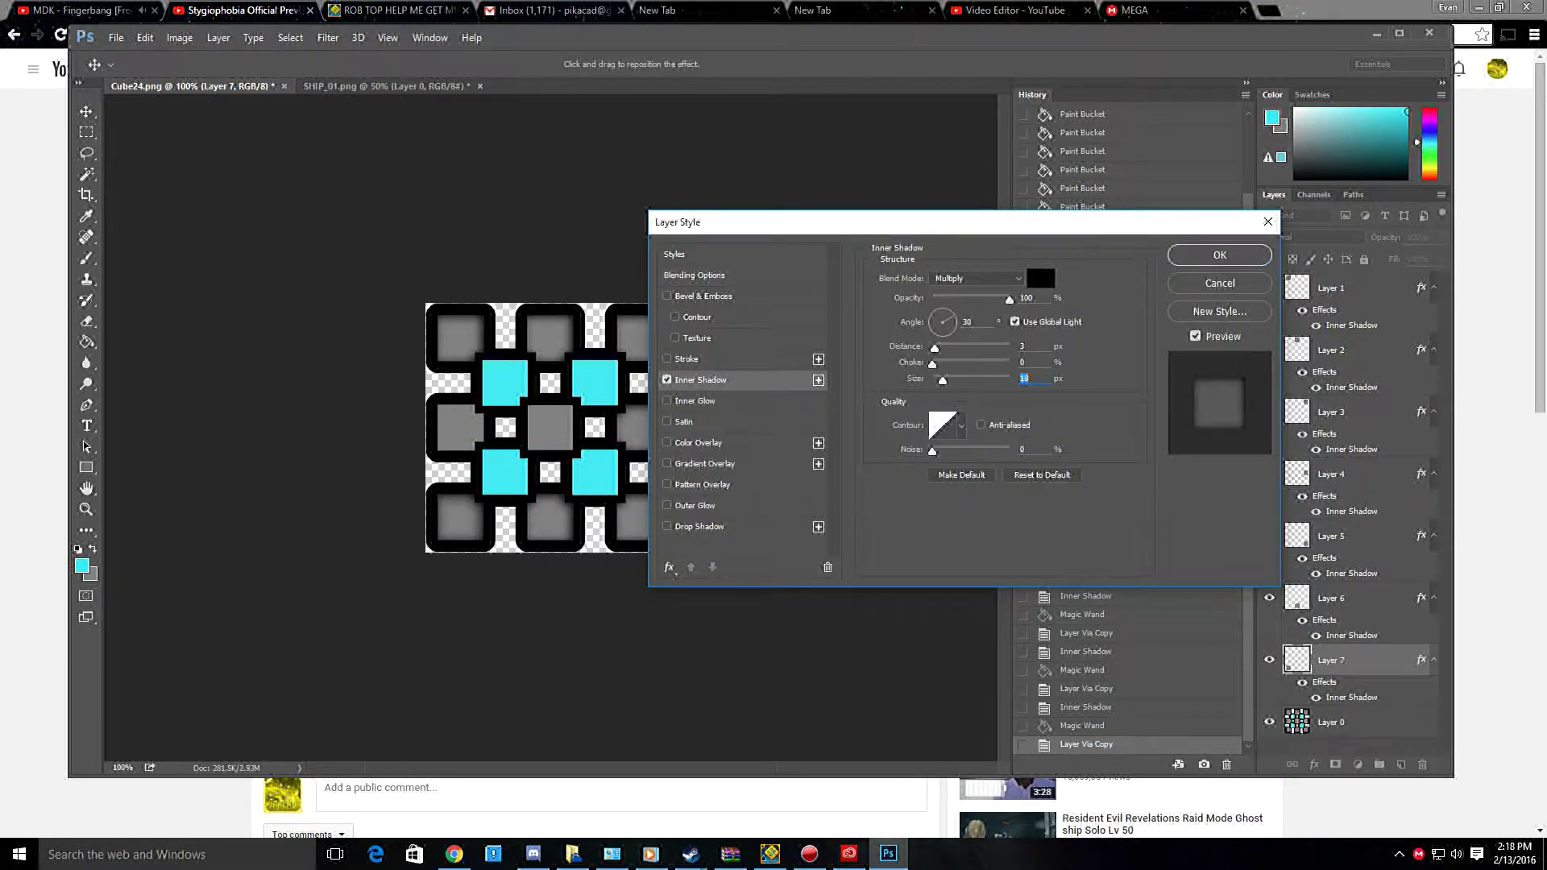
click(1220, 255)
Copy the middle-left grey square to a new layer and add the 18 px Inner Shadow at 100% opacity.
click(1332, 722)
click(455, 411)
right_click(456, 407)
click(500, 770)
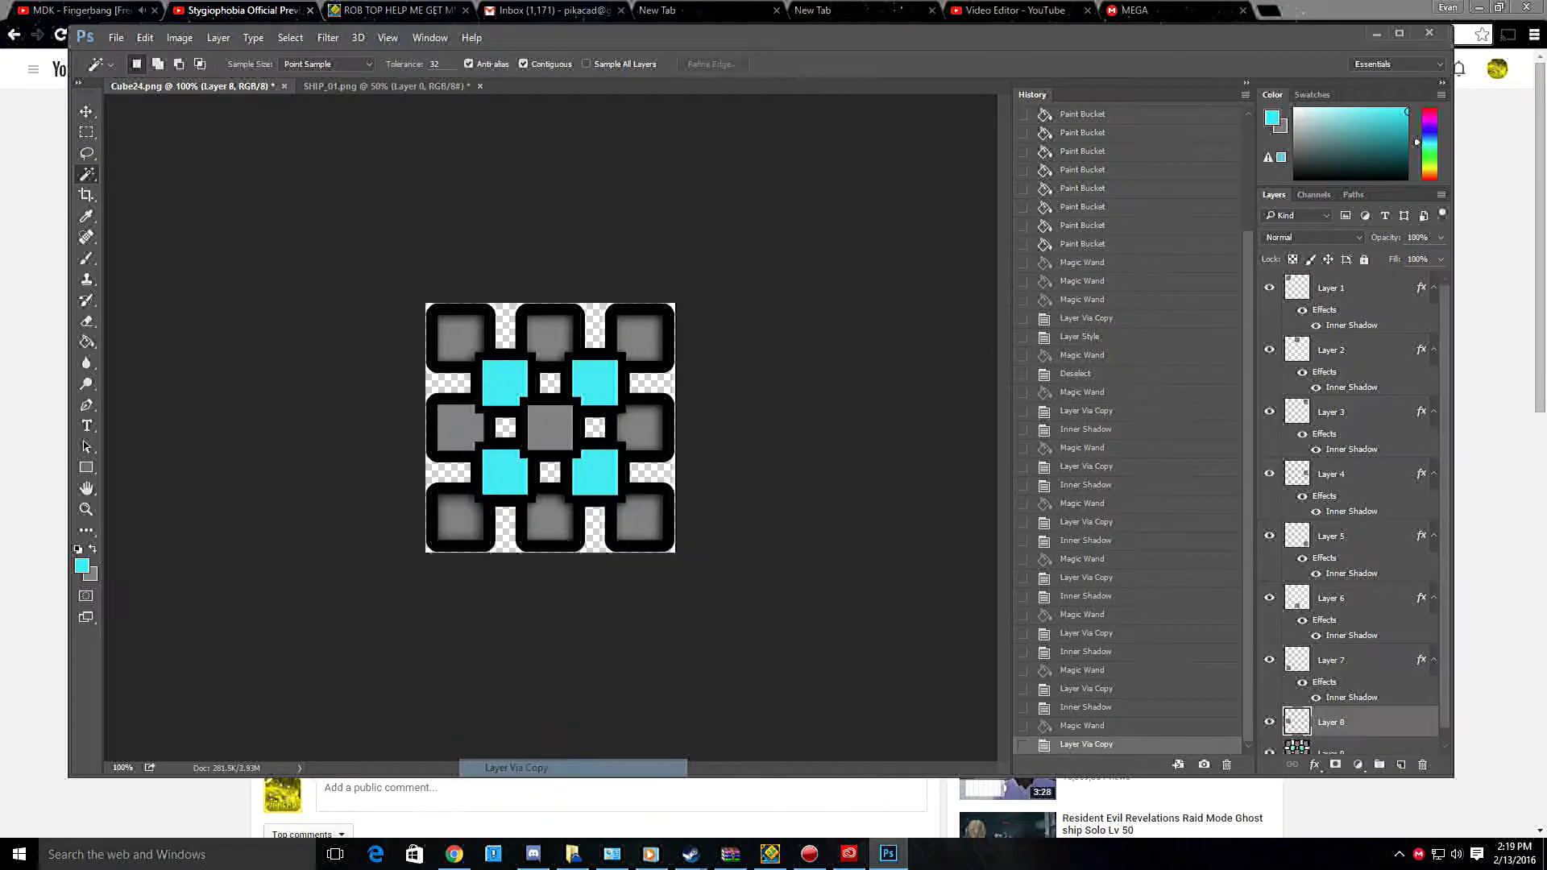
right_click(1332, 722)
click(1104, 25)
click(700, 380)
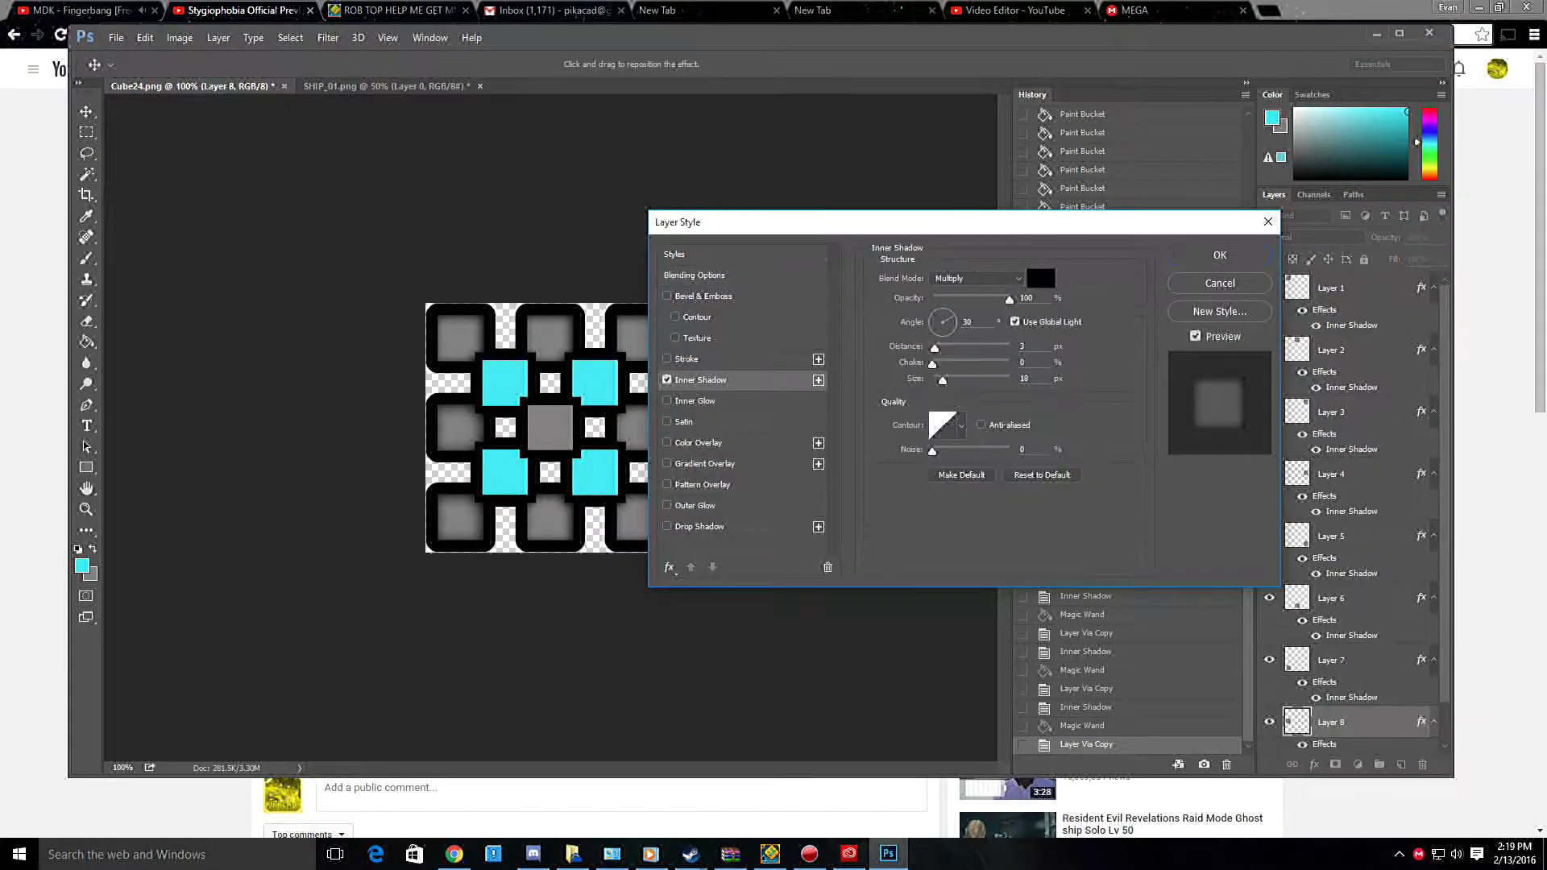
click(1221, 254)
Copy the centre grey square from the base layer to a new layer and add the Inner Shadow.
click(1331, 737)
click(549, 435)
right_click(530, 440)
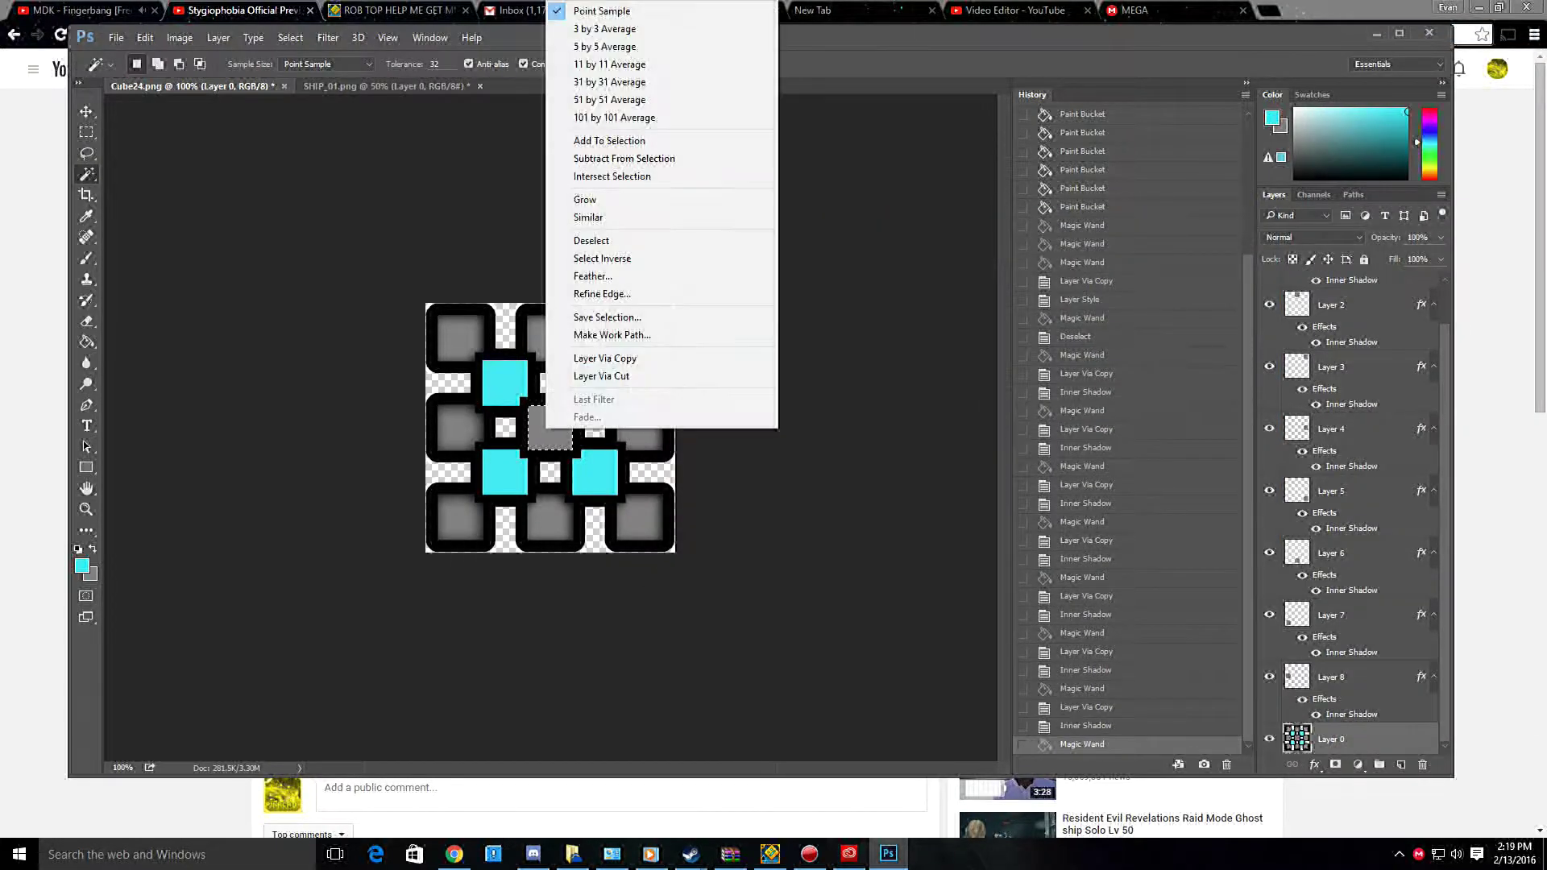
click(580, 360)
right_click(1331, 737)
click(1383, 48)
click(700, 380)
click(1220, 255)
Copy the ship's grey body in SHIP_01.png to a new layer and add an 18 px Inner Shadow at 100% opacity.
click(386, 86)
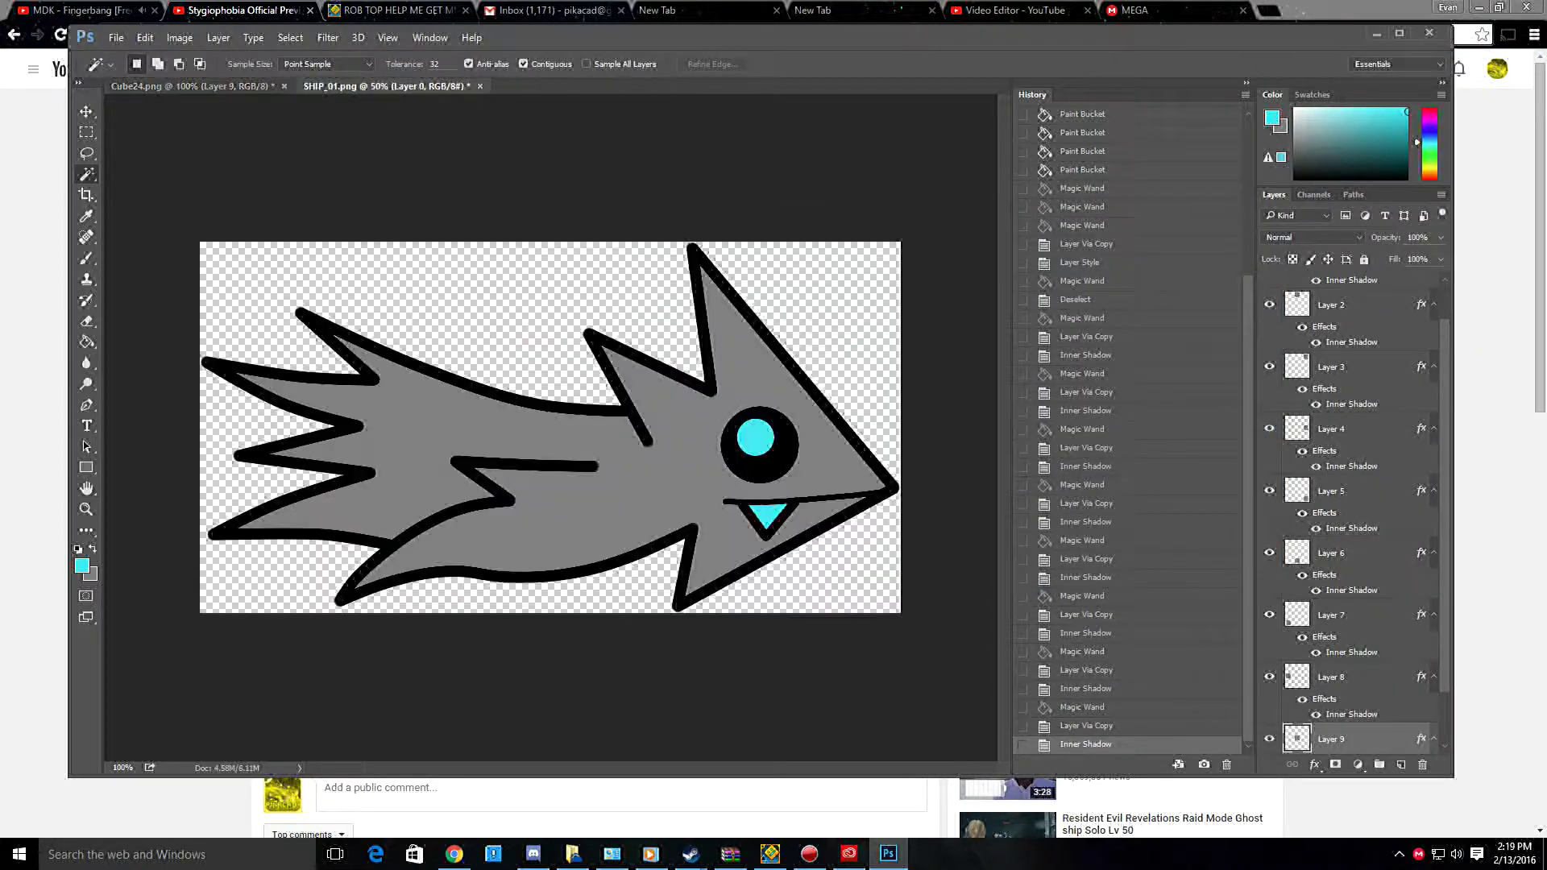
click(568, 507)
right_click(569, 508)
click(621, 446)
right_click(1332, 282)
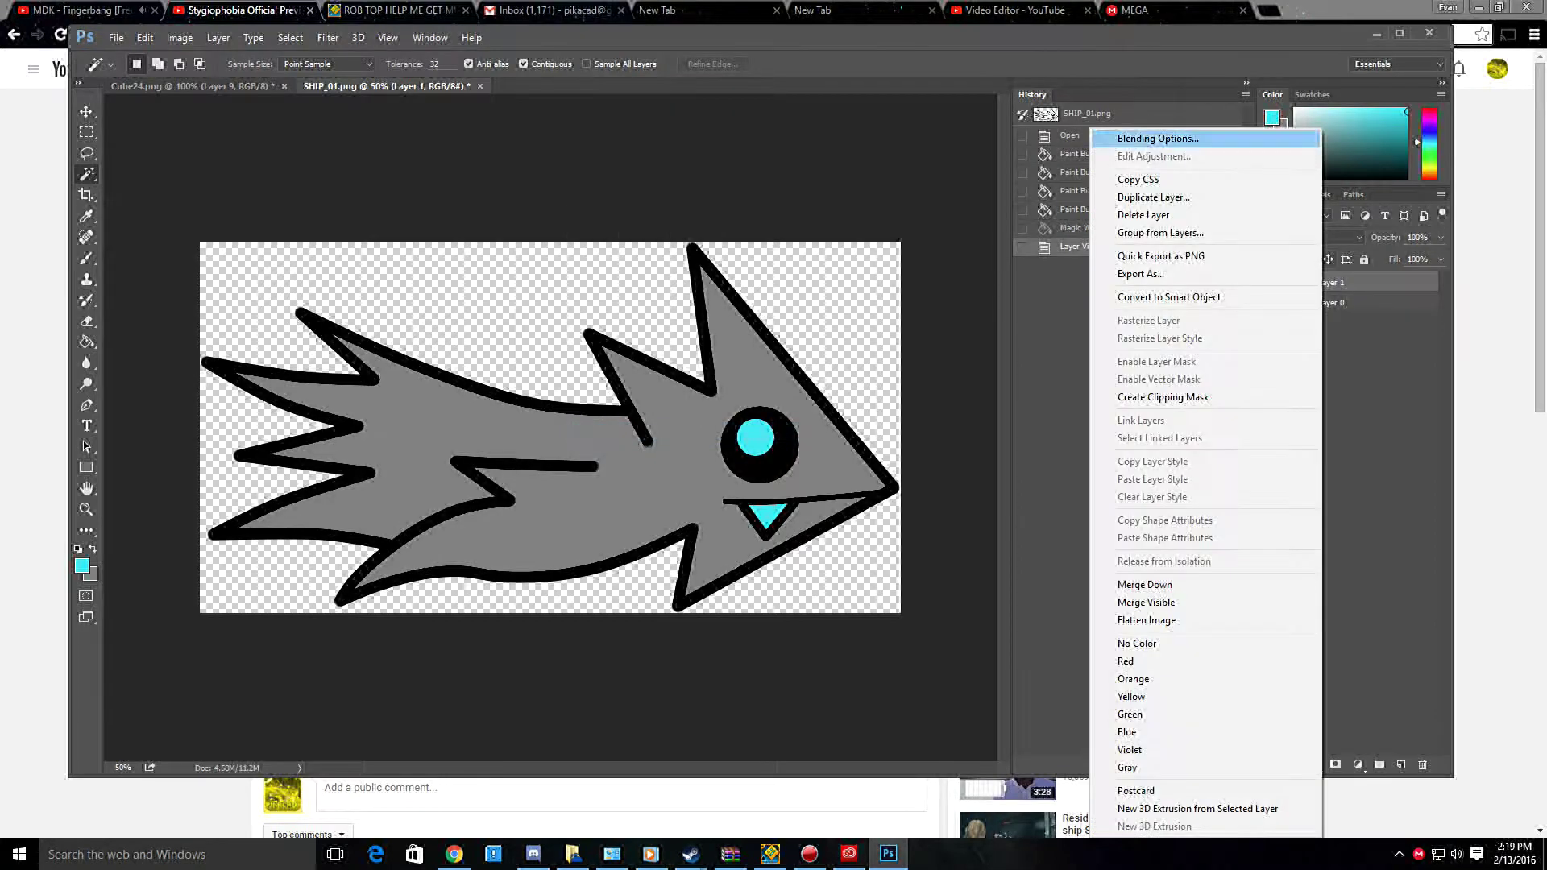
click(1158, 138)
click(701, 379)
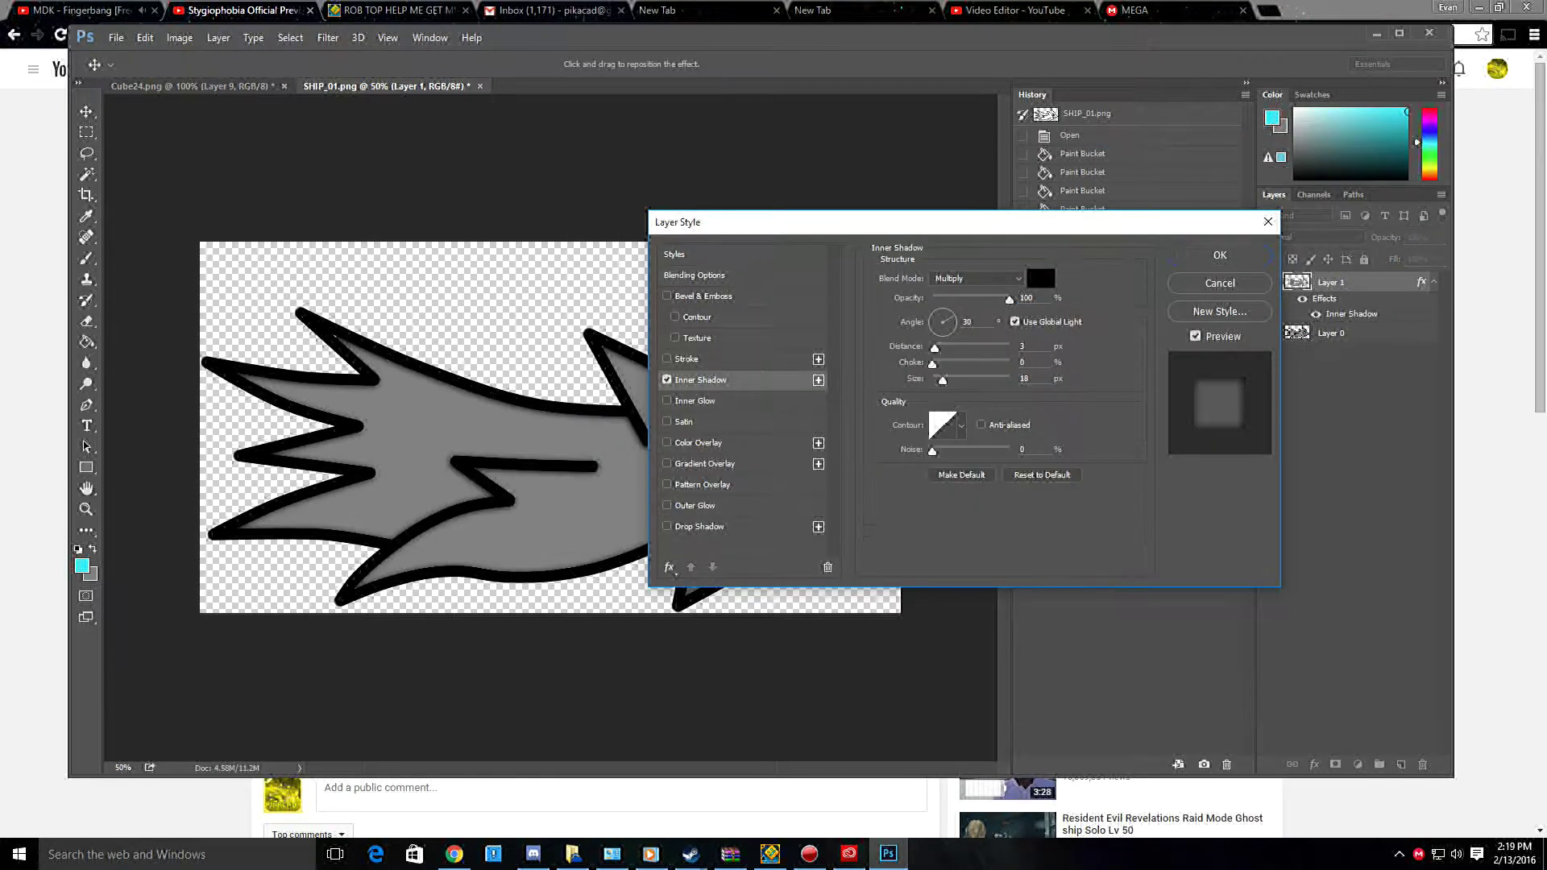
click(1221, 255)
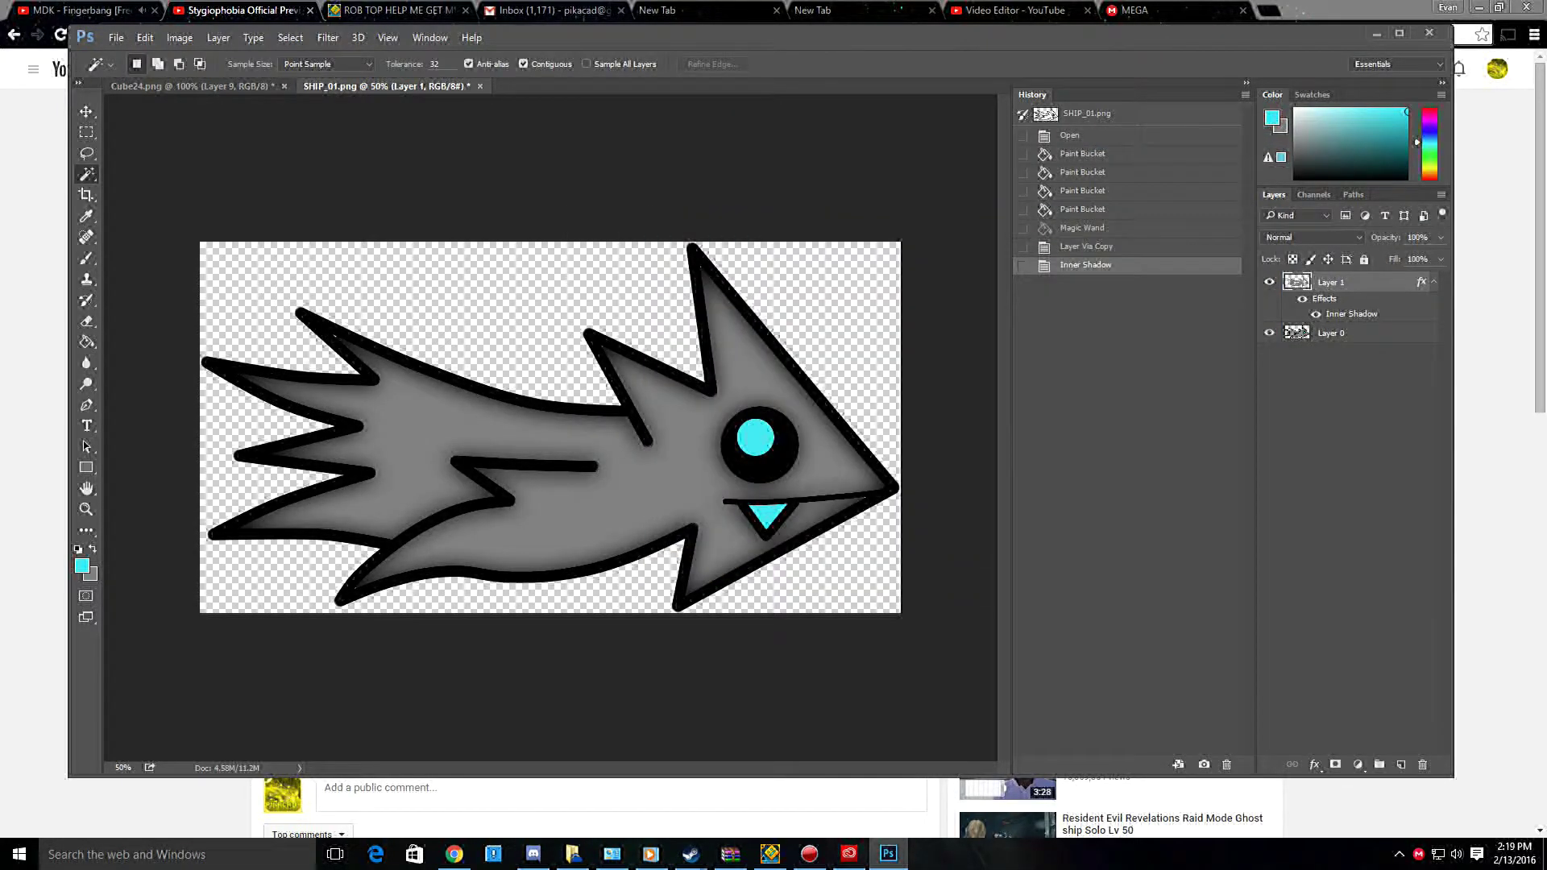
Copy the ship's cyan eye to a new layer and add an Inner Shadow with 100% opacity and 57 px size.
click(1332, 333)
click(755, 439)
right_click(741, 451)
click(798, 366)
right_click(1331, 333)
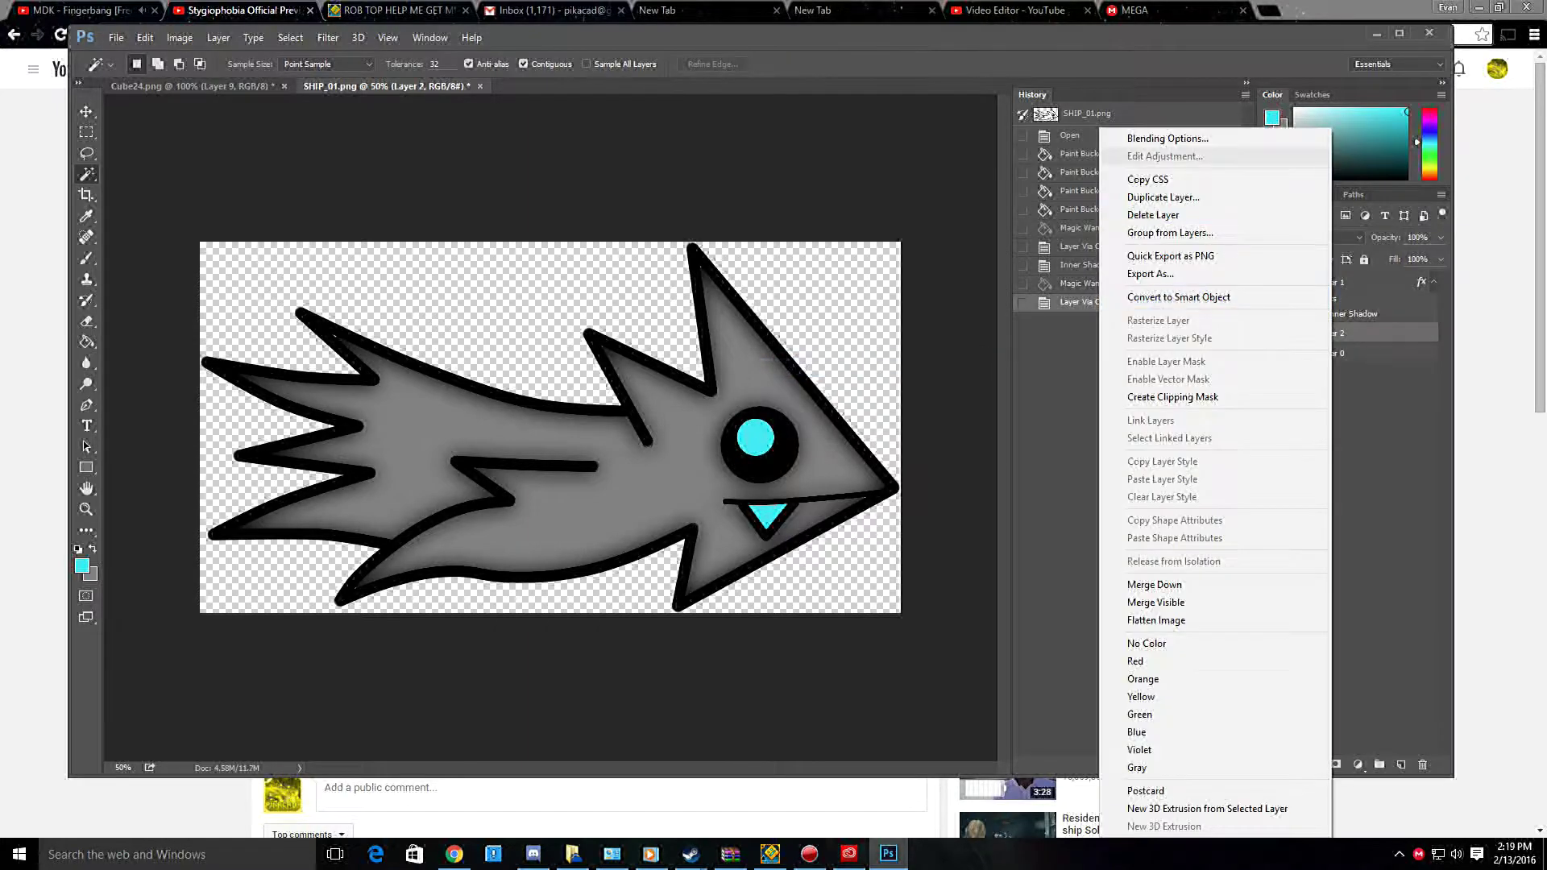
click(1168, 138)
click(701, 379)
drag(1039, 221, 1255, 341)
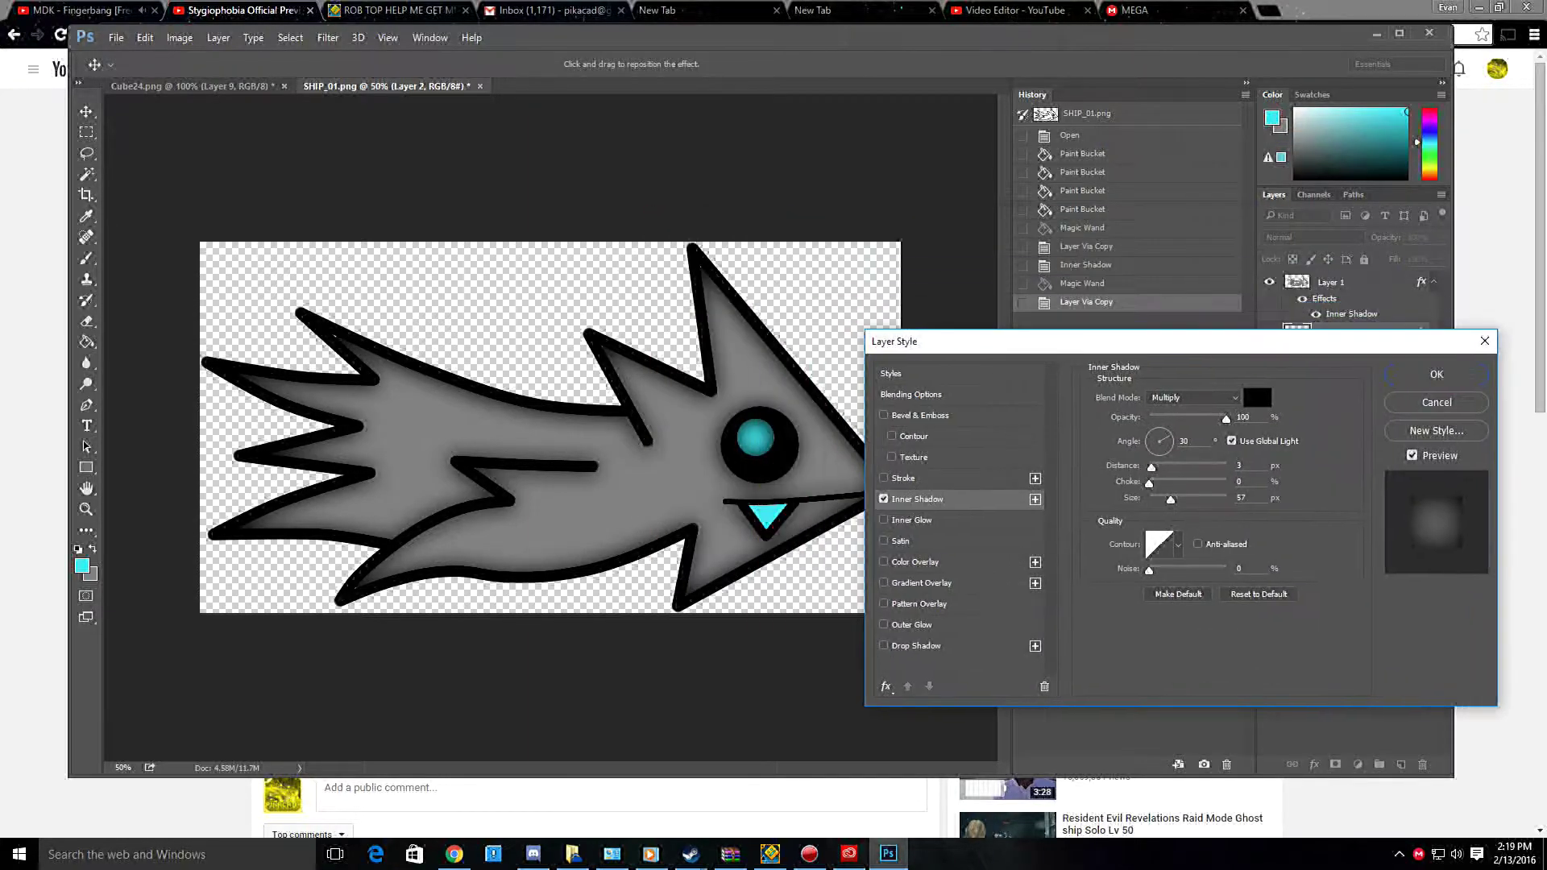
click(1436, 374)
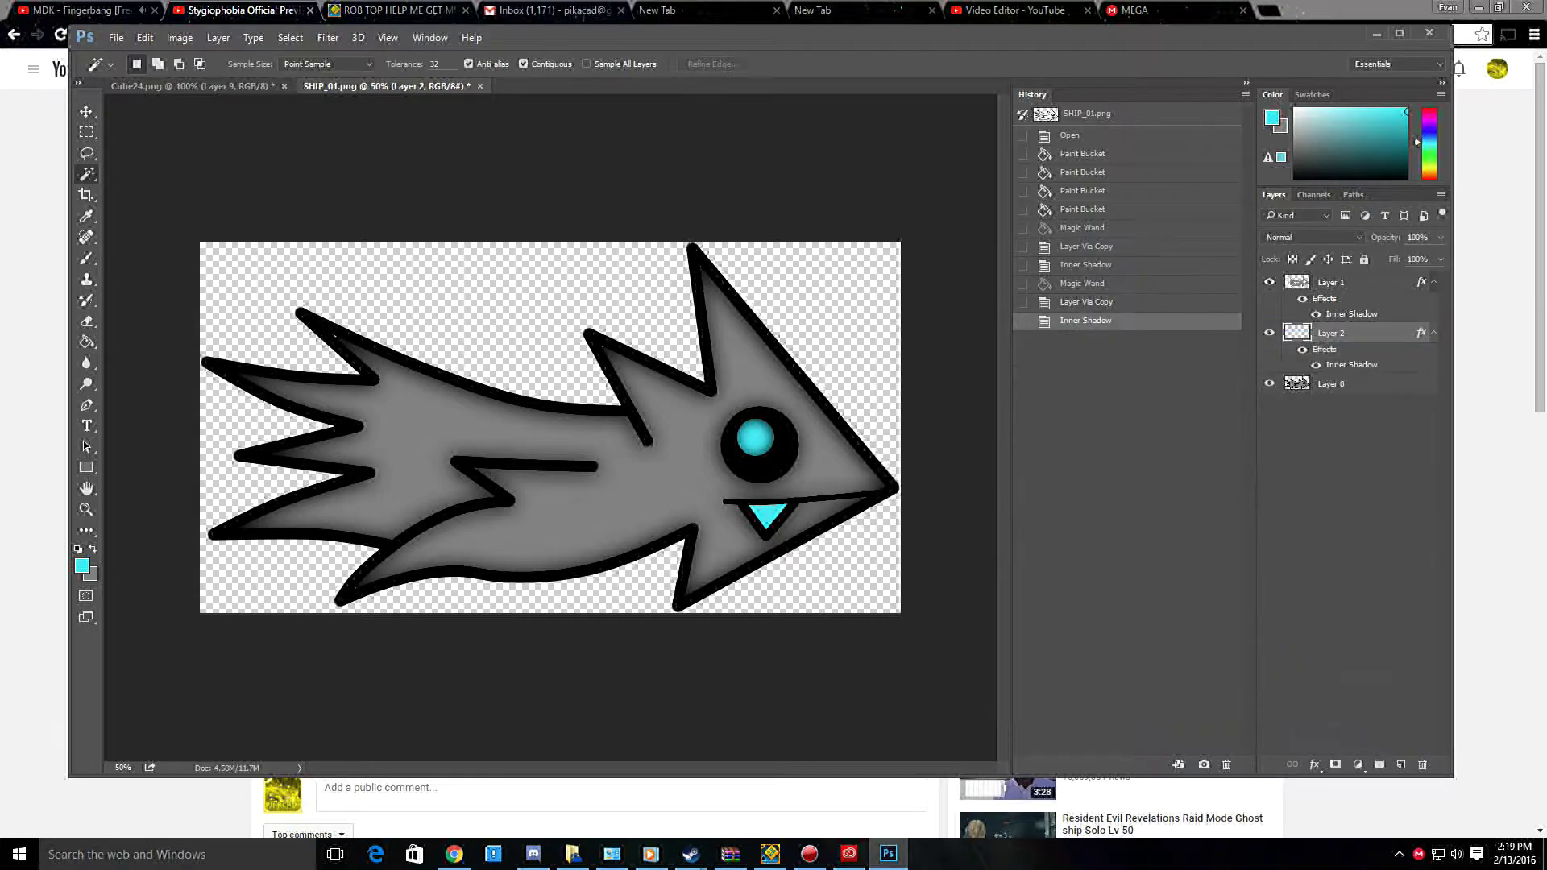
Create a new white document named 111, 26.667 by 16.667 inches at 72 pixels/inch.
key(ctrl+Tab)
key(ctrl+n)
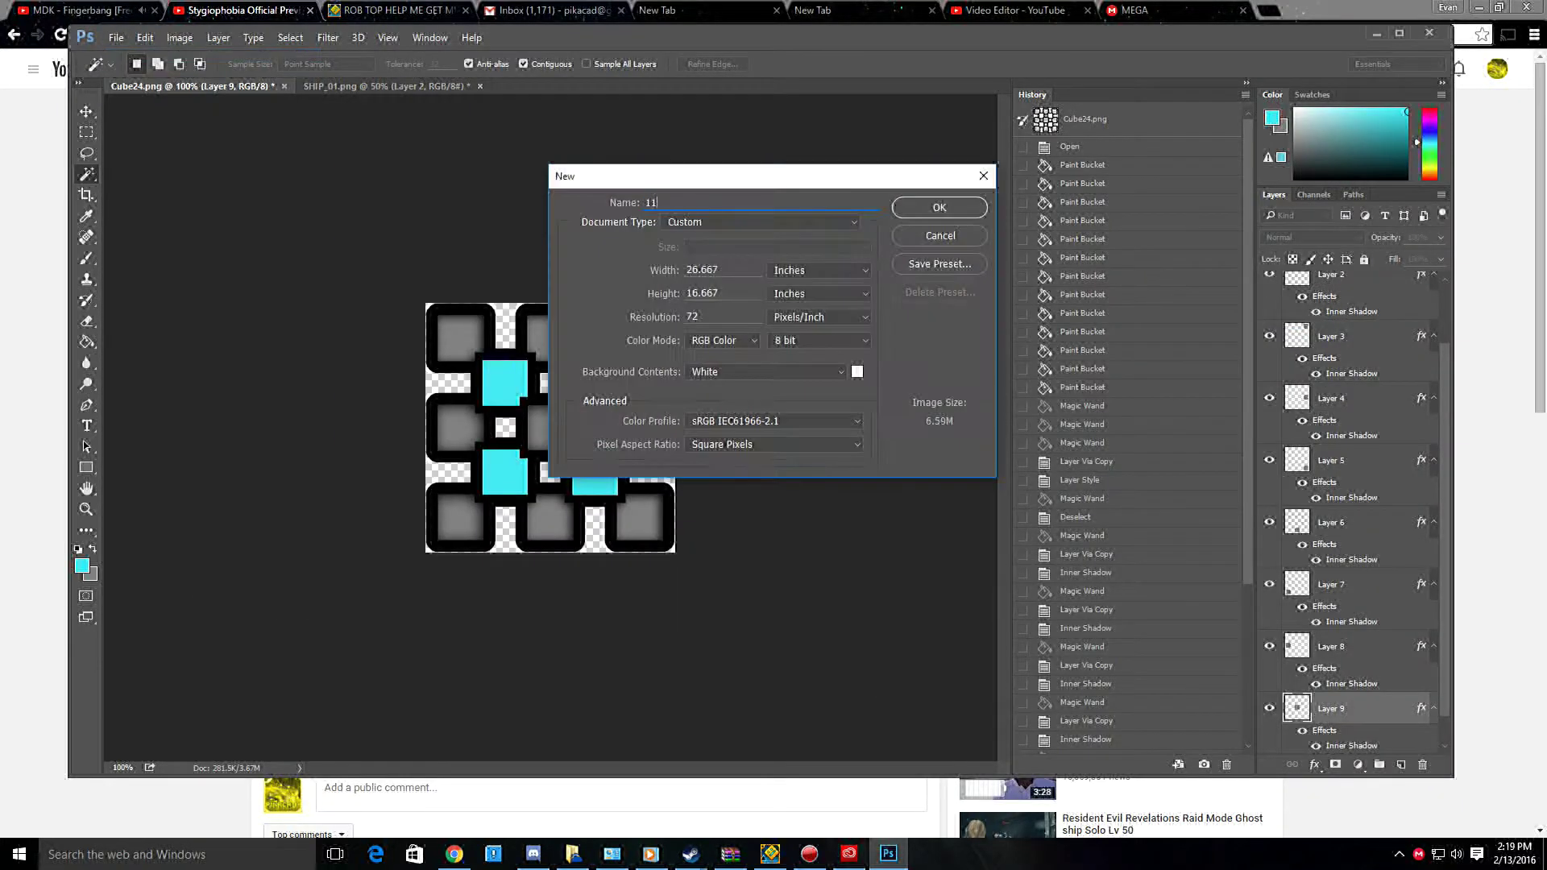
key(Return)
Merge all the shaded square layers of Cube24.png into a single layer above the base layer.
key(ctrl+Tab)
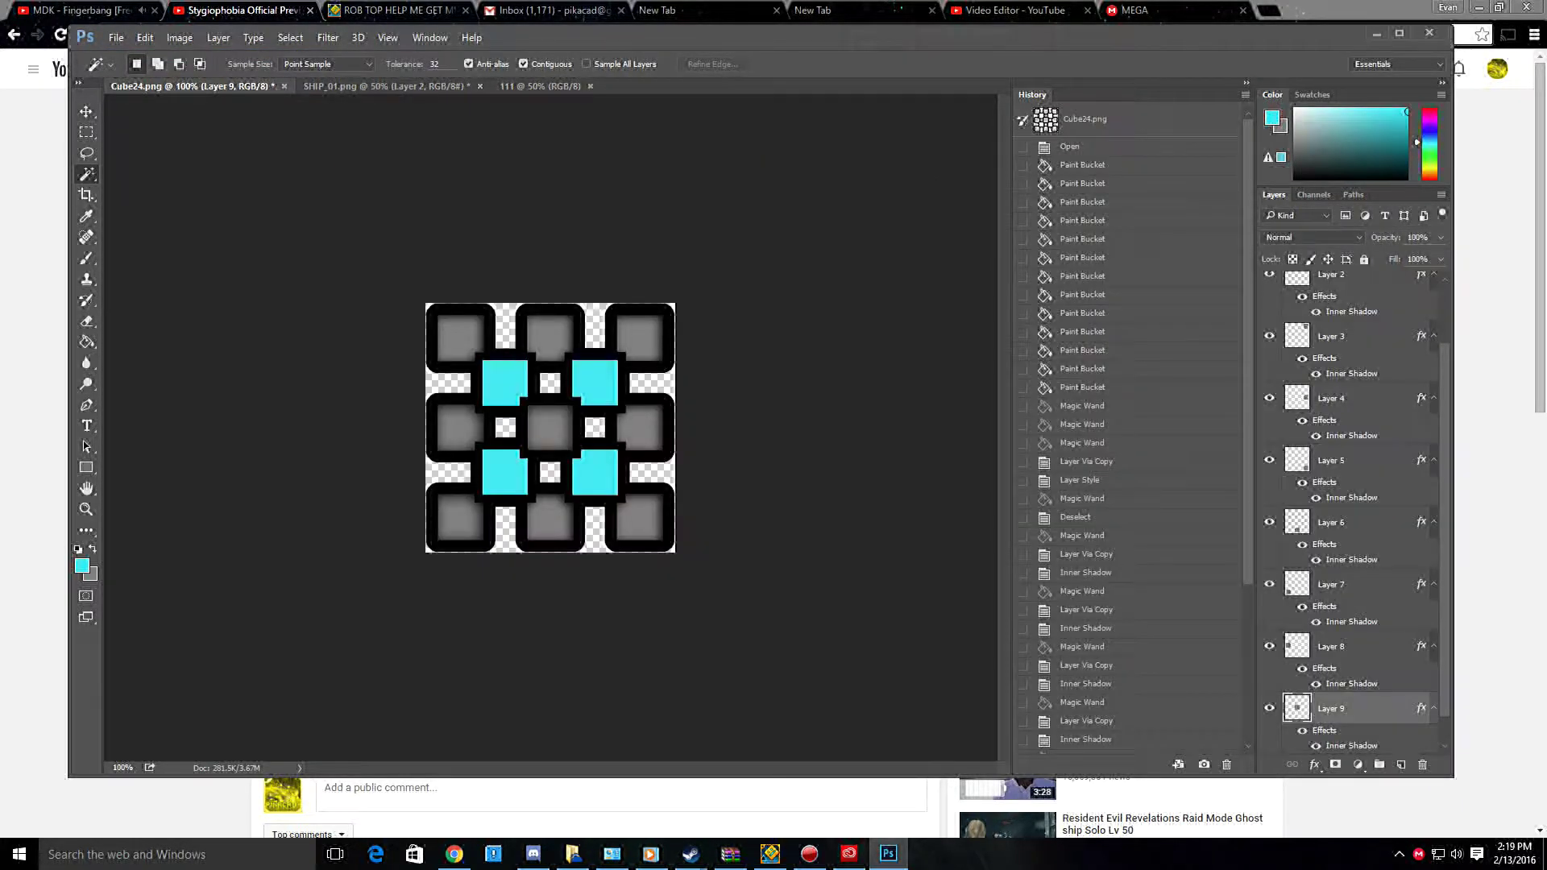
key(alt+shift+])
key(alt+shift+])
key(alt+shift+])
key(alt+shift+])
key(alt+shift+])
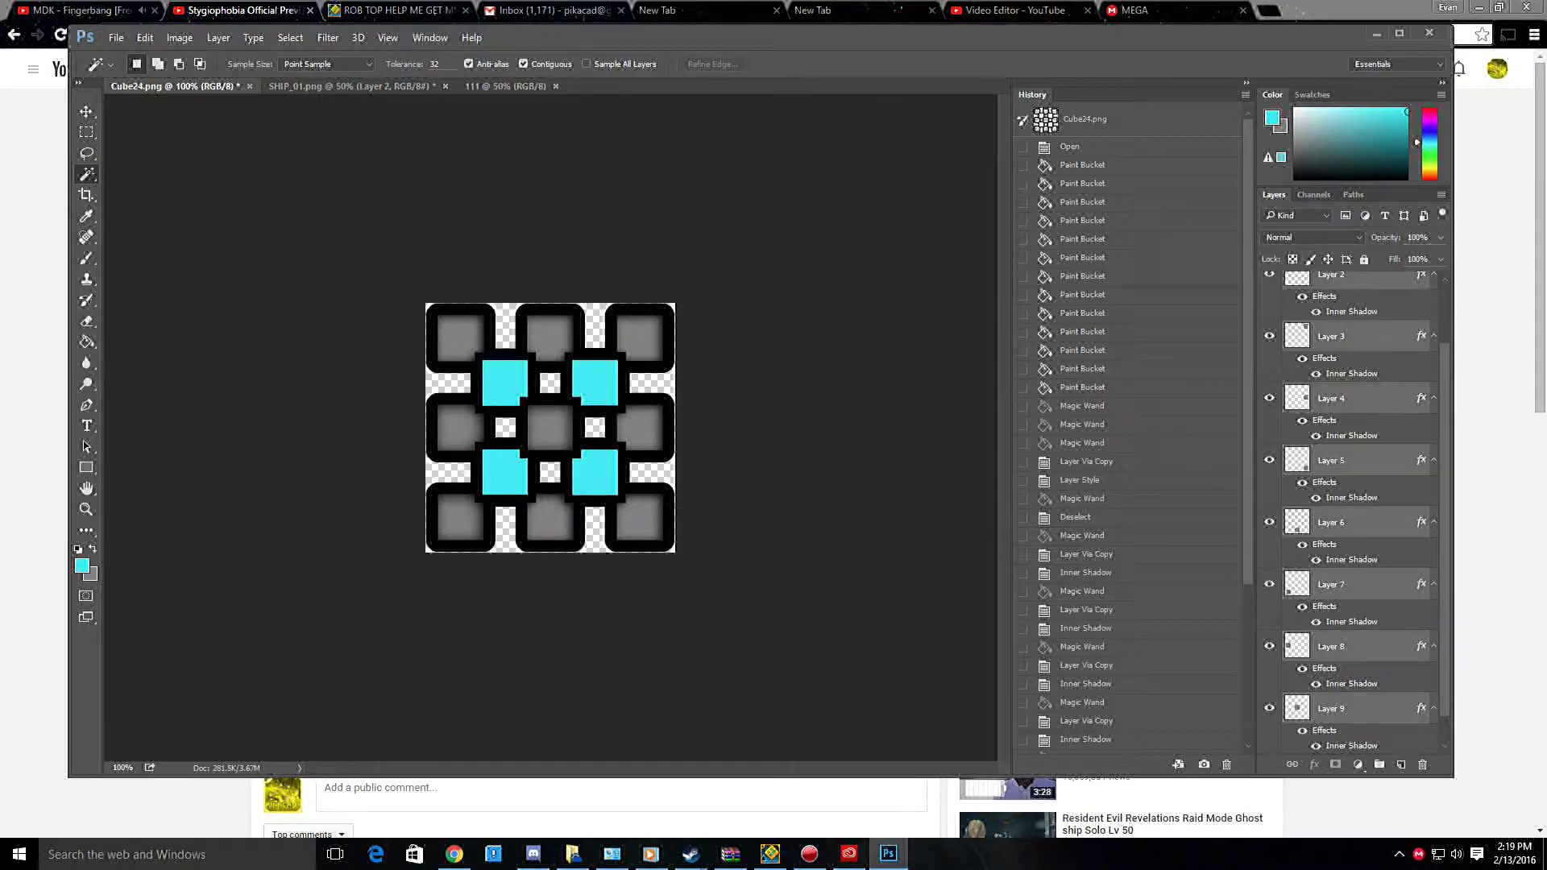
click(116, 37)
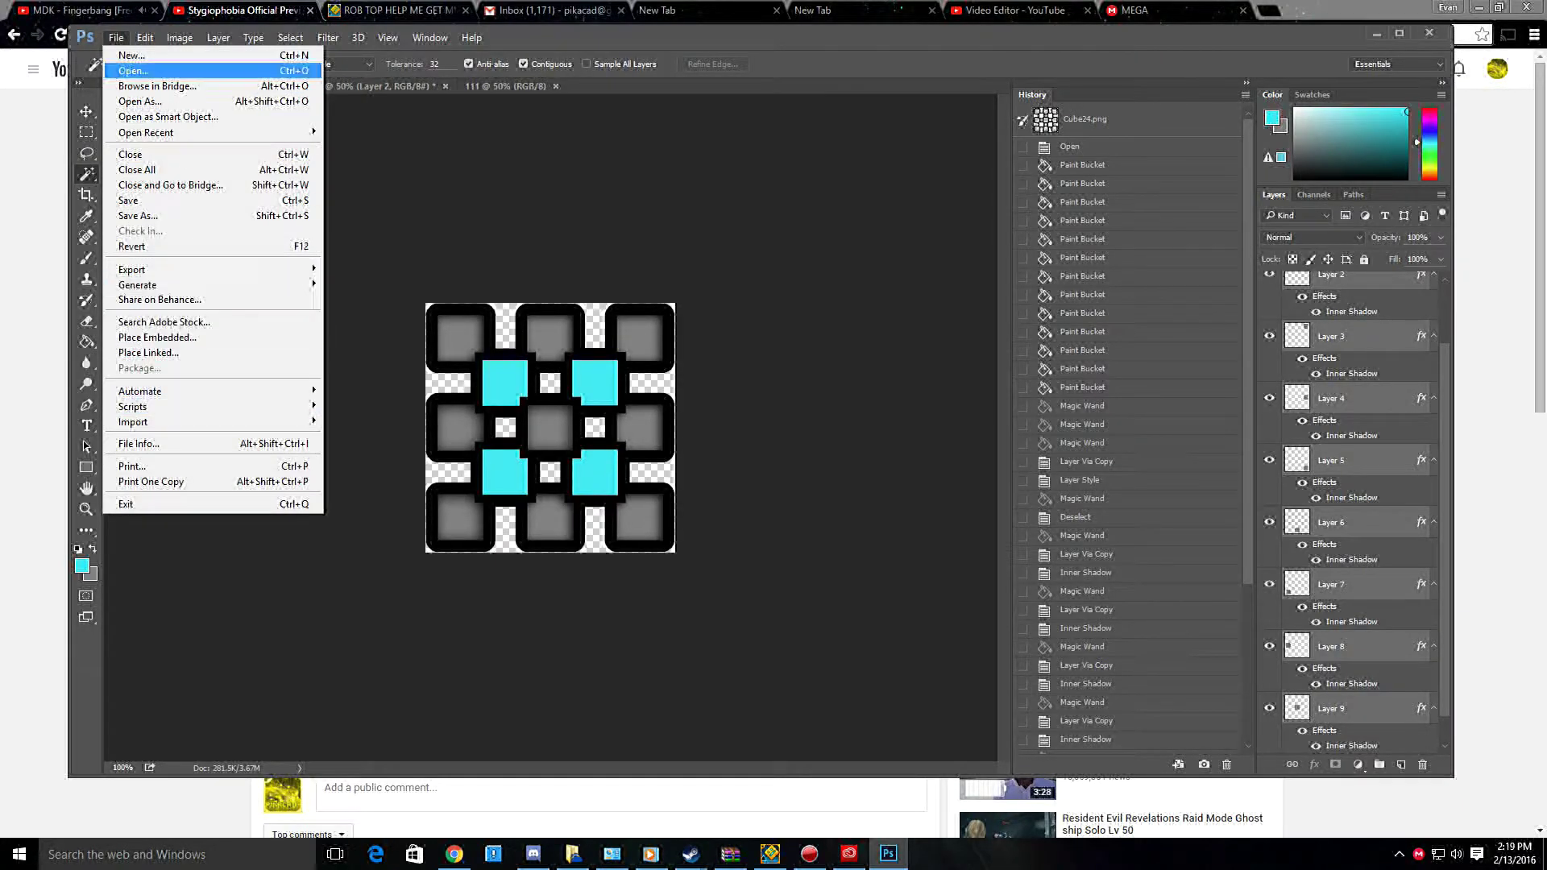
mouse_move(145, 37)
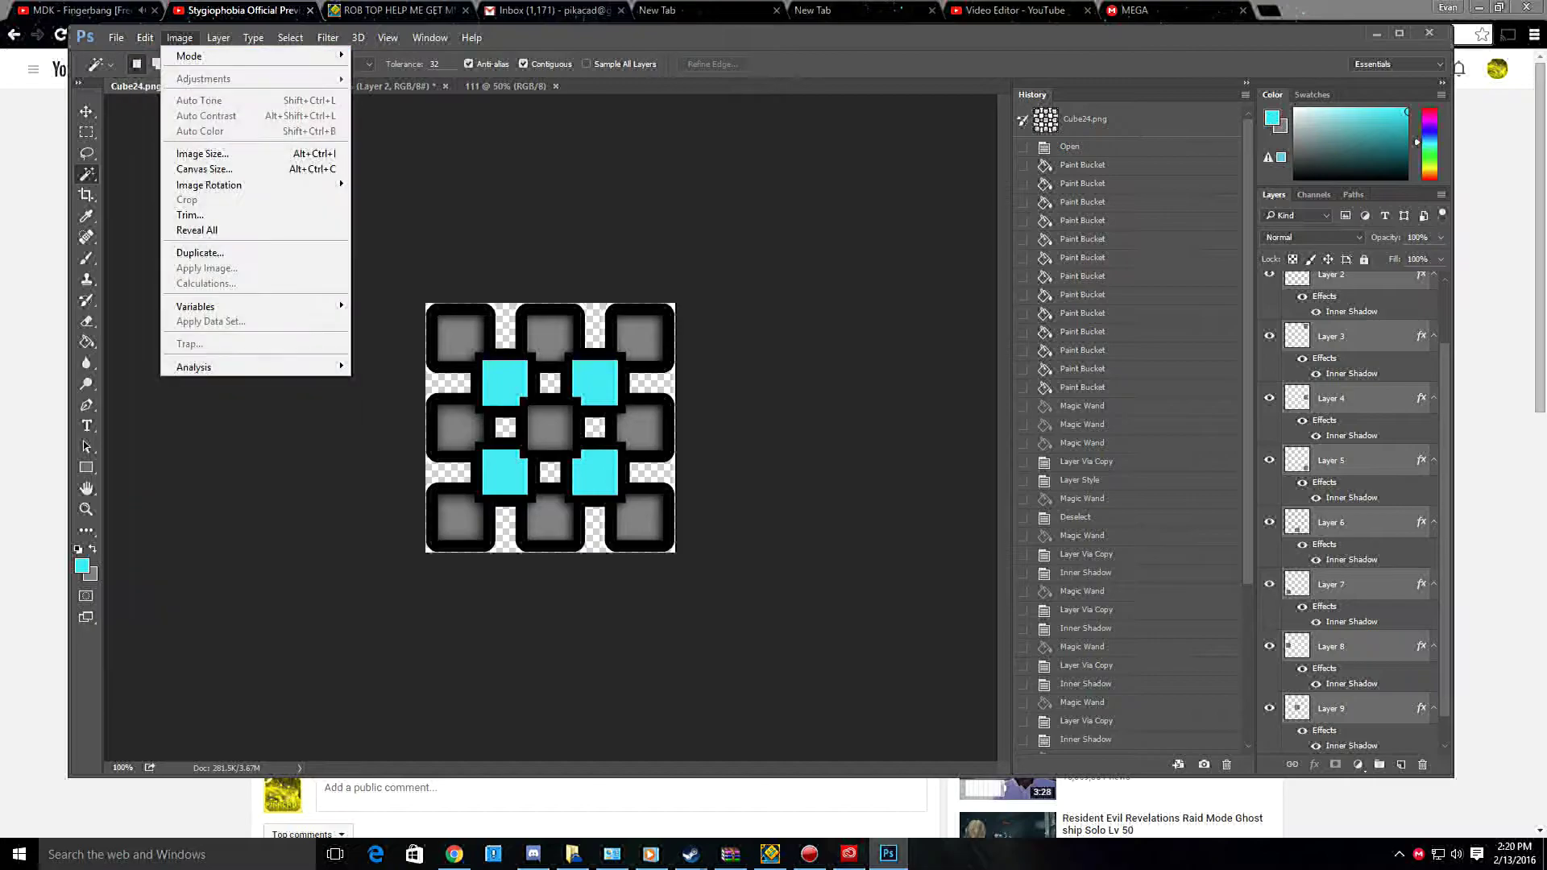
mouse_move(218, 37)
click(298, 586)
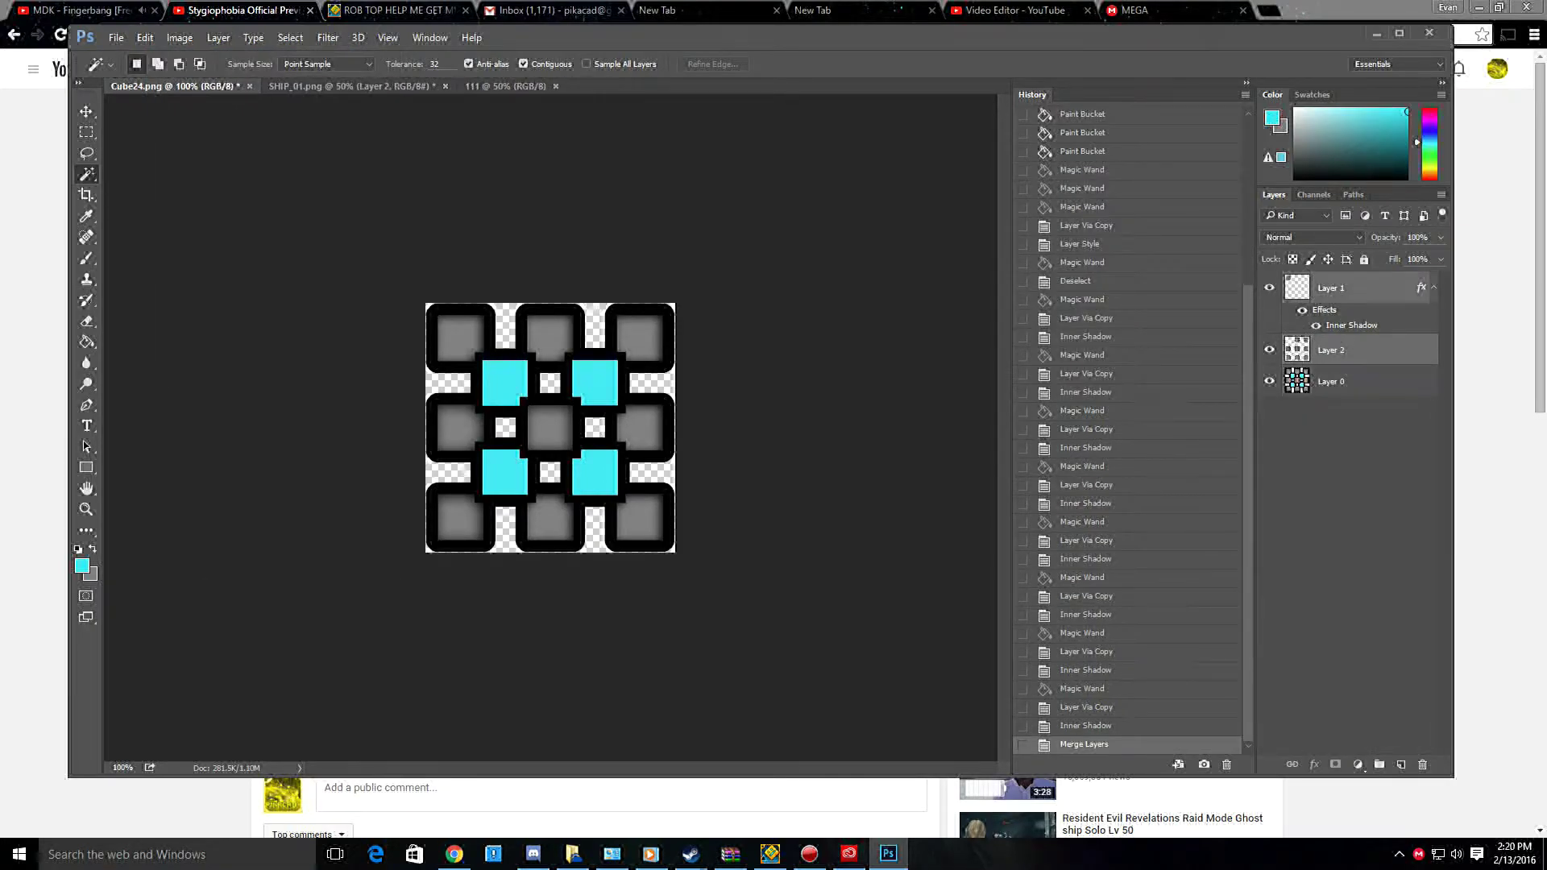
click(219, 37)
click(245, 586)
Try moving the cube artwork, merging it with the base layer and placing it in document 111.
key(v)
drag(564, 329, 565, 408)
key(ctrl+alt+a)
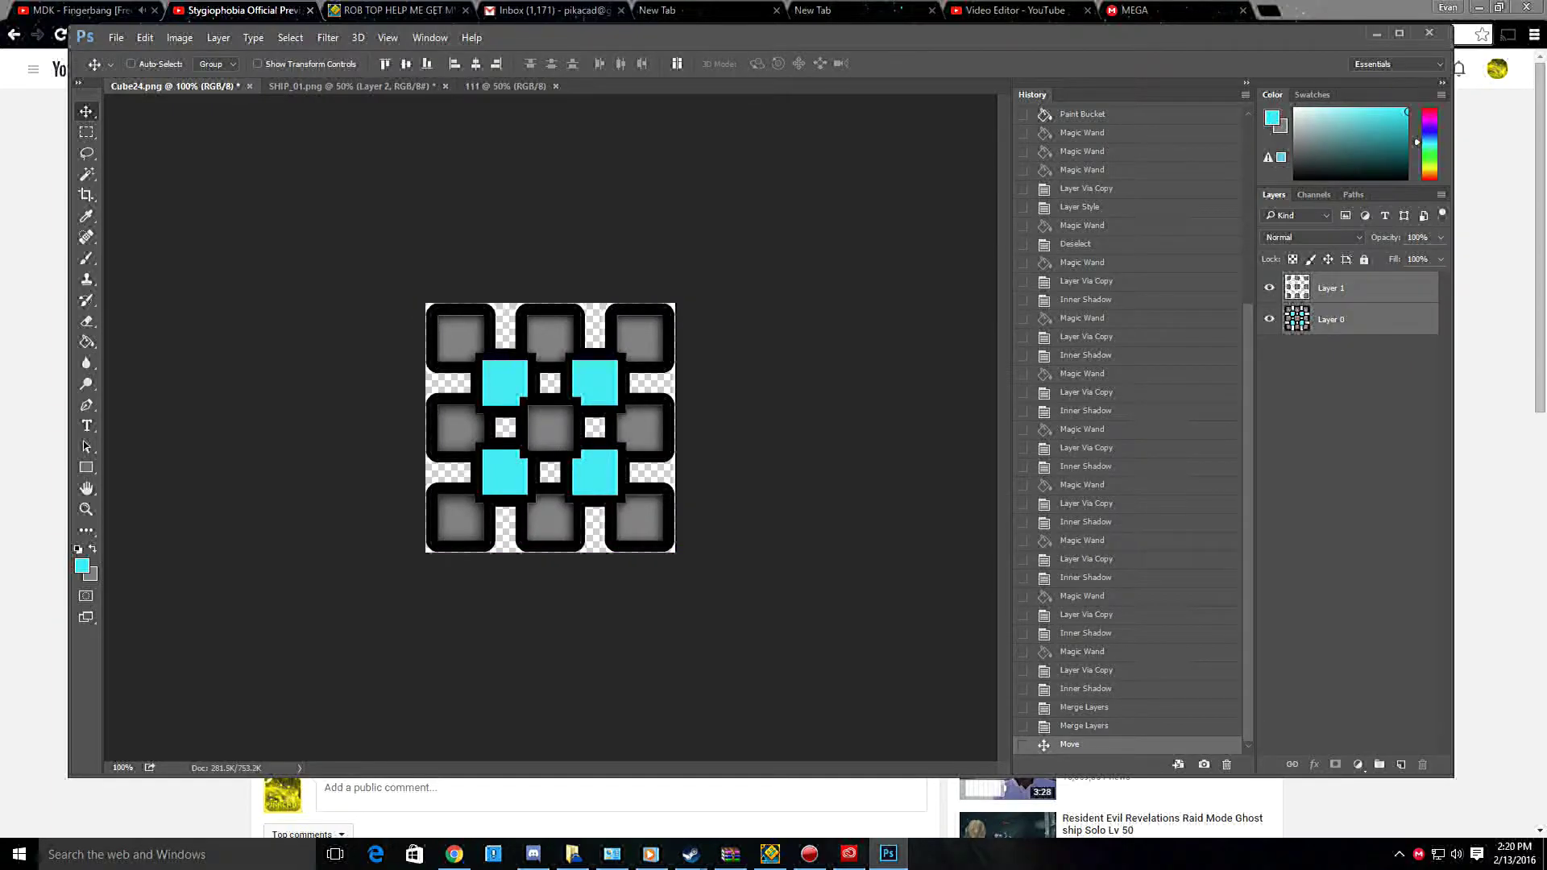
click(219, 37)
click(245, 588)
drag(564, 379, 536, 431)
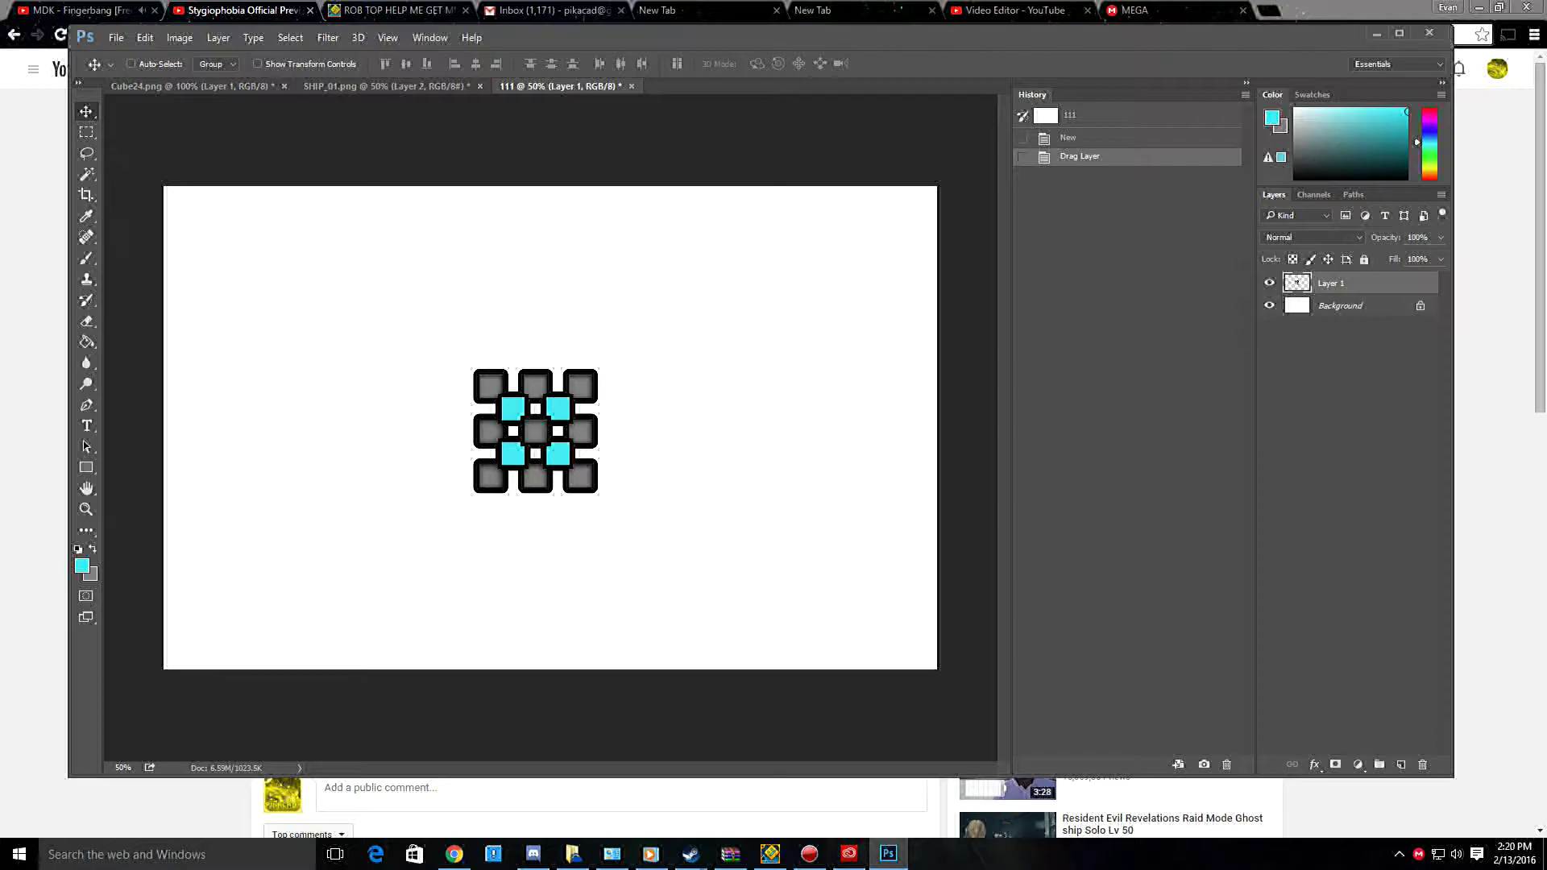
Delete the placed cube layer from document 111 and undo the last merge and move in Cube24.png.
right_click(1331, 283)
click(1169, 213)
click(729, 313)
key(ctrl+Tab)
key(ctrl+alt+z)
key(ctrl+alt+z)
Merge the layers of the cube and of the ship, and place each artwork in document 111.
key(ctrl+alt+a)
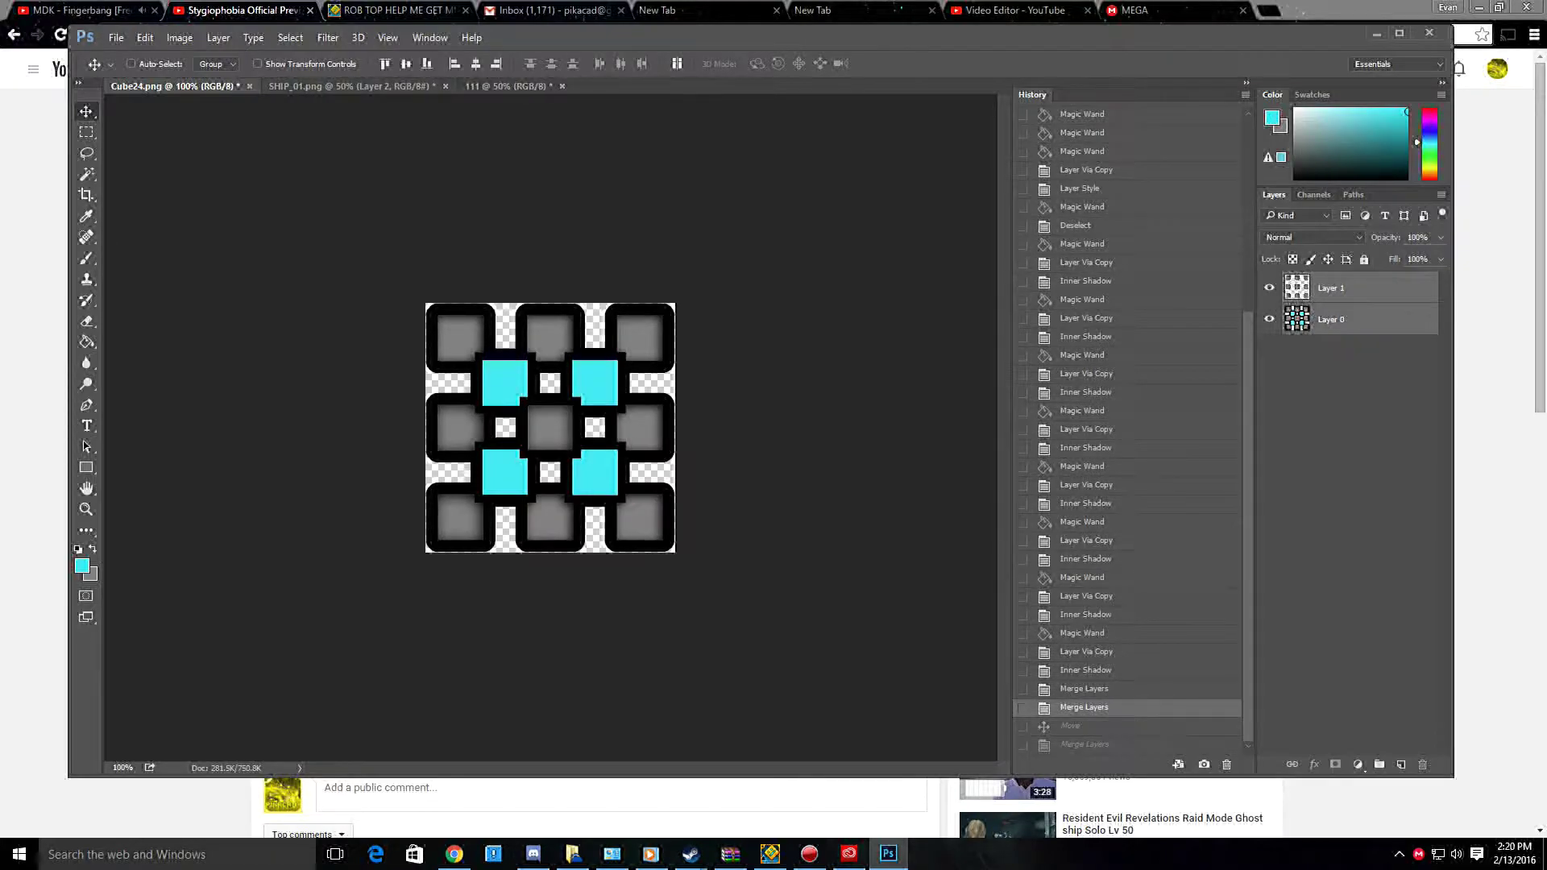
drag(550, 427, 515, 414)
key(ctrl+Tab)
key(ctrl+Tab)
key(ctrl+alt+a)
click(219, 37)
click(234, 593)
drag(601, 391, 602, 341)
Scale the ship in document 111 to about 49% and position it over the cube's lower part.
click(146, 37)
click(242, 349)
drag(905, 242, 524, 442)
drag(419, 532, 613, 491)
drag(684, 403, 647, 397)
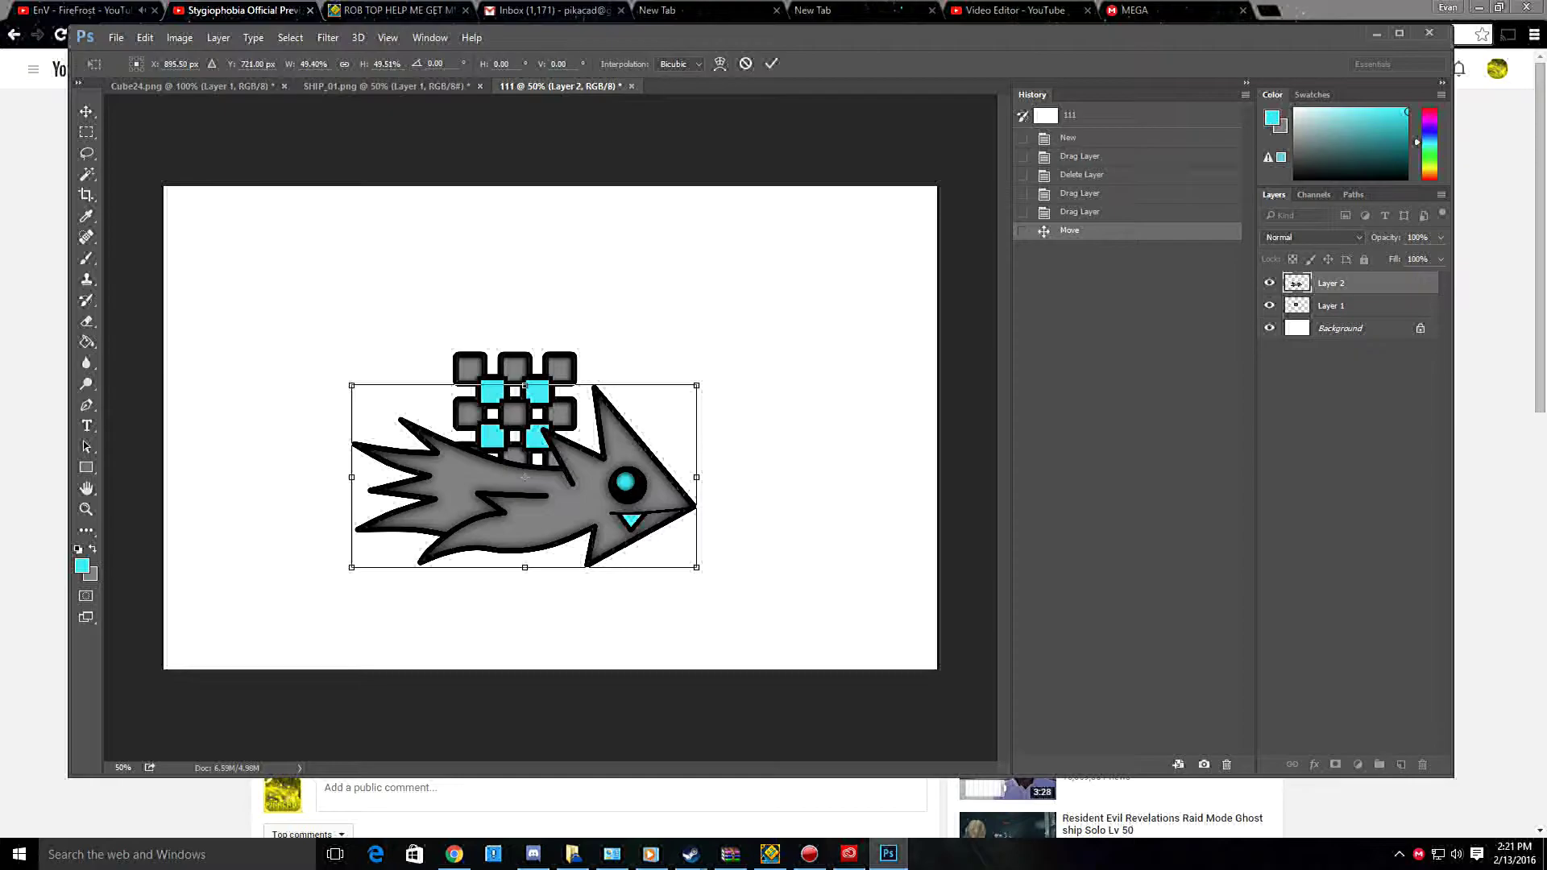
key(m)
key(Return)
Apply the ship's transformation and scale the cube on Layer 1 to about 103%.
click(1331, 305)
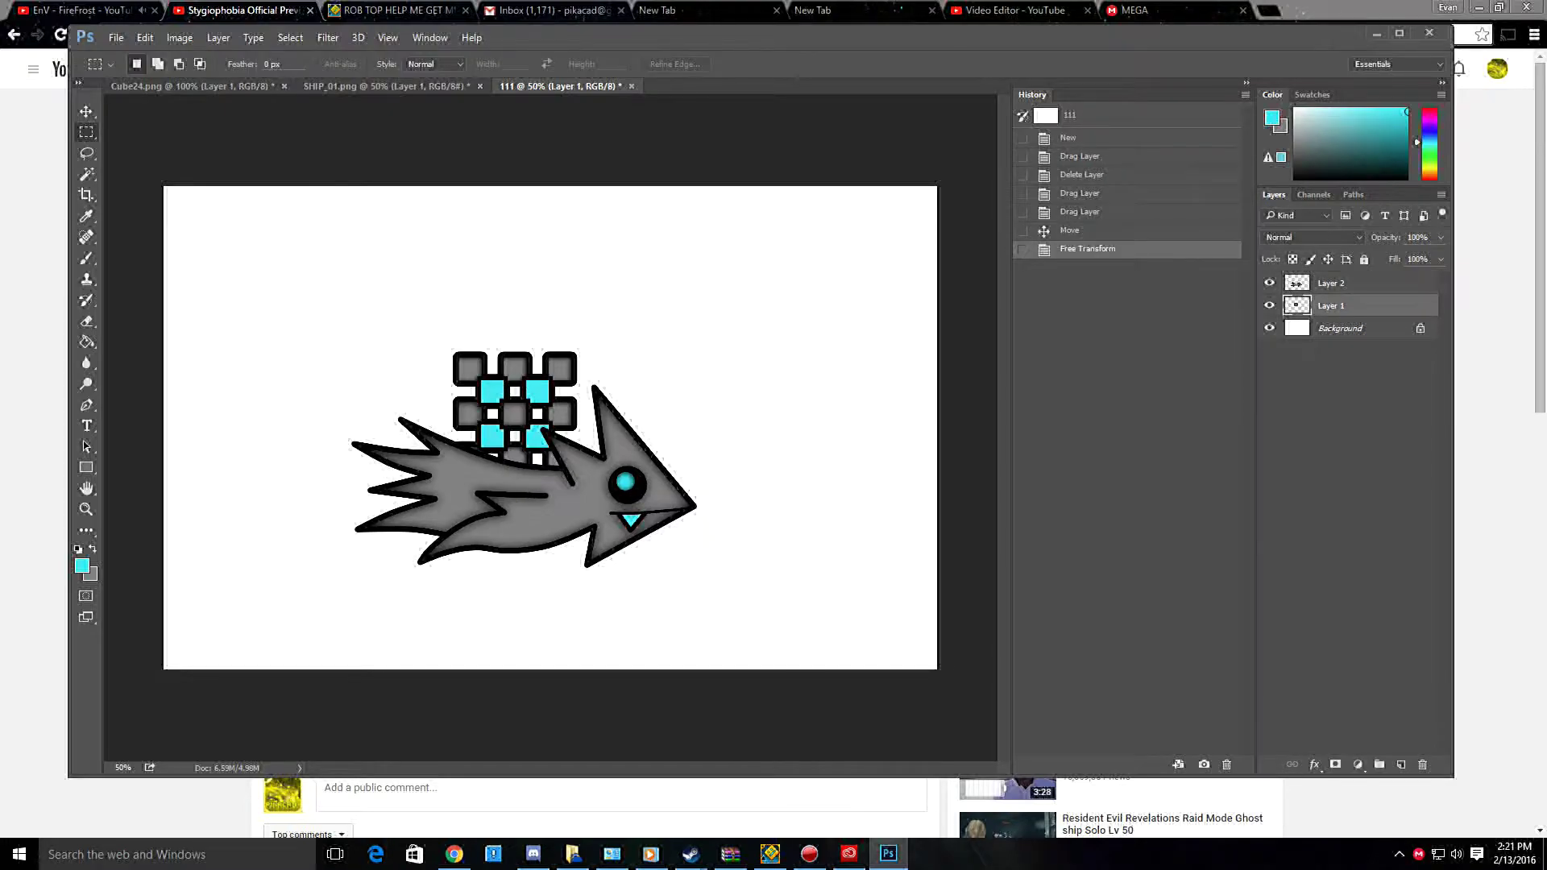
click(219, 37)
mouse_move(145, 37)
click(179, 351)
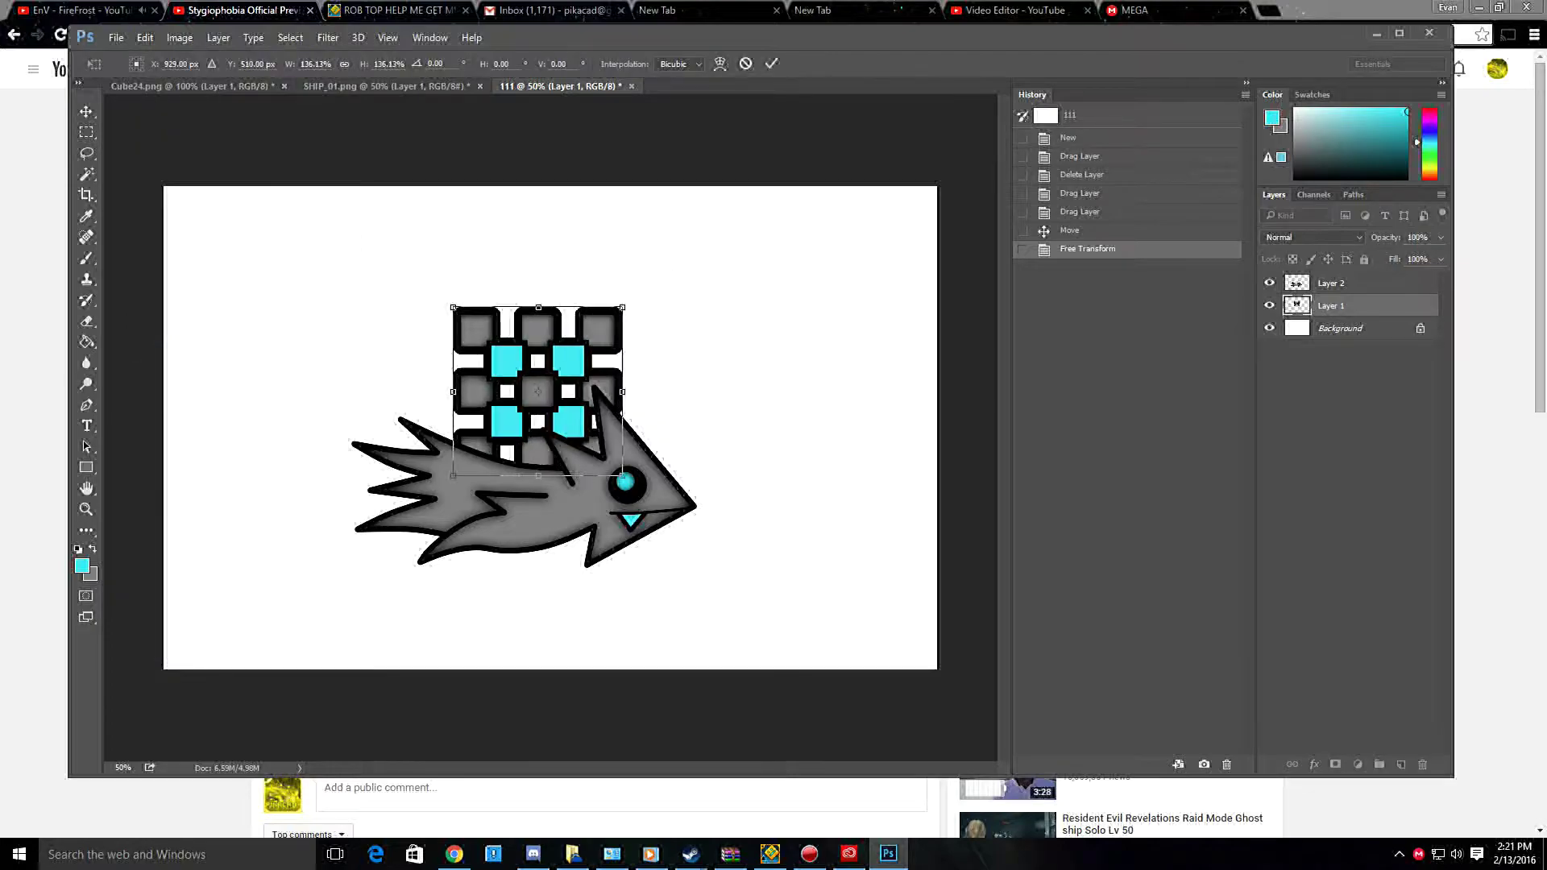
mouse_move(578, 351)
mouse_down()
mouse_move(612, 329)
mouse_move(581, 348)
mouse_up()
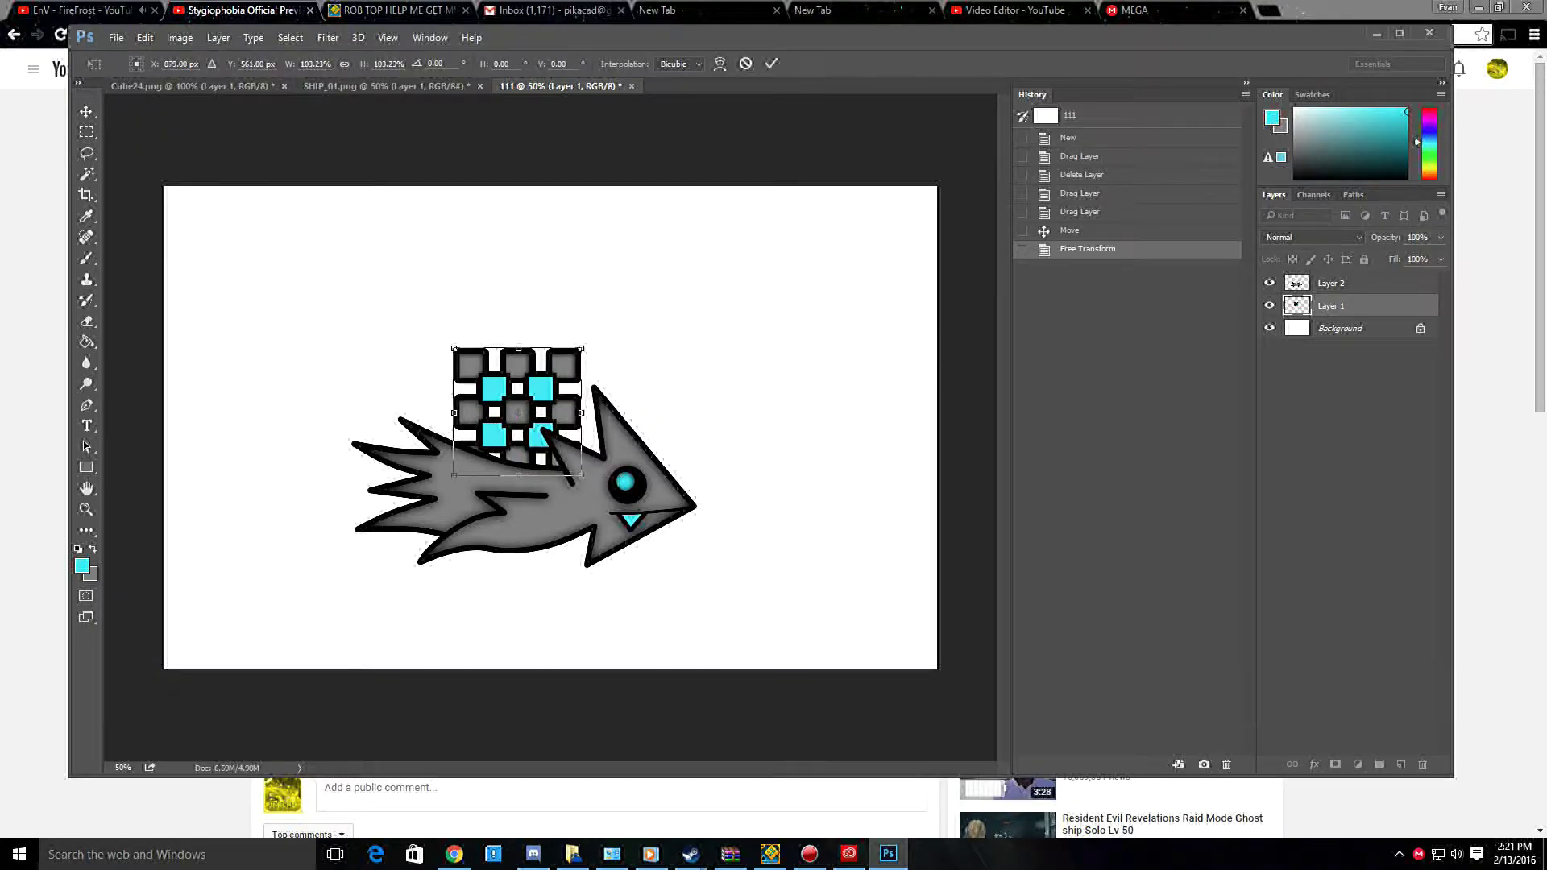
key(m)
key(Return)
Shrink the cube slightly and scale it back up to about 112%, keeping its lower-left corner fixed.
click(145, 37)
click(178, 352)
mouse_move(581, 348)
mouse_down()
mouse_move(557, 373)
mouse_move(571, 359)
mouse_up()
key(m)
key(Return)
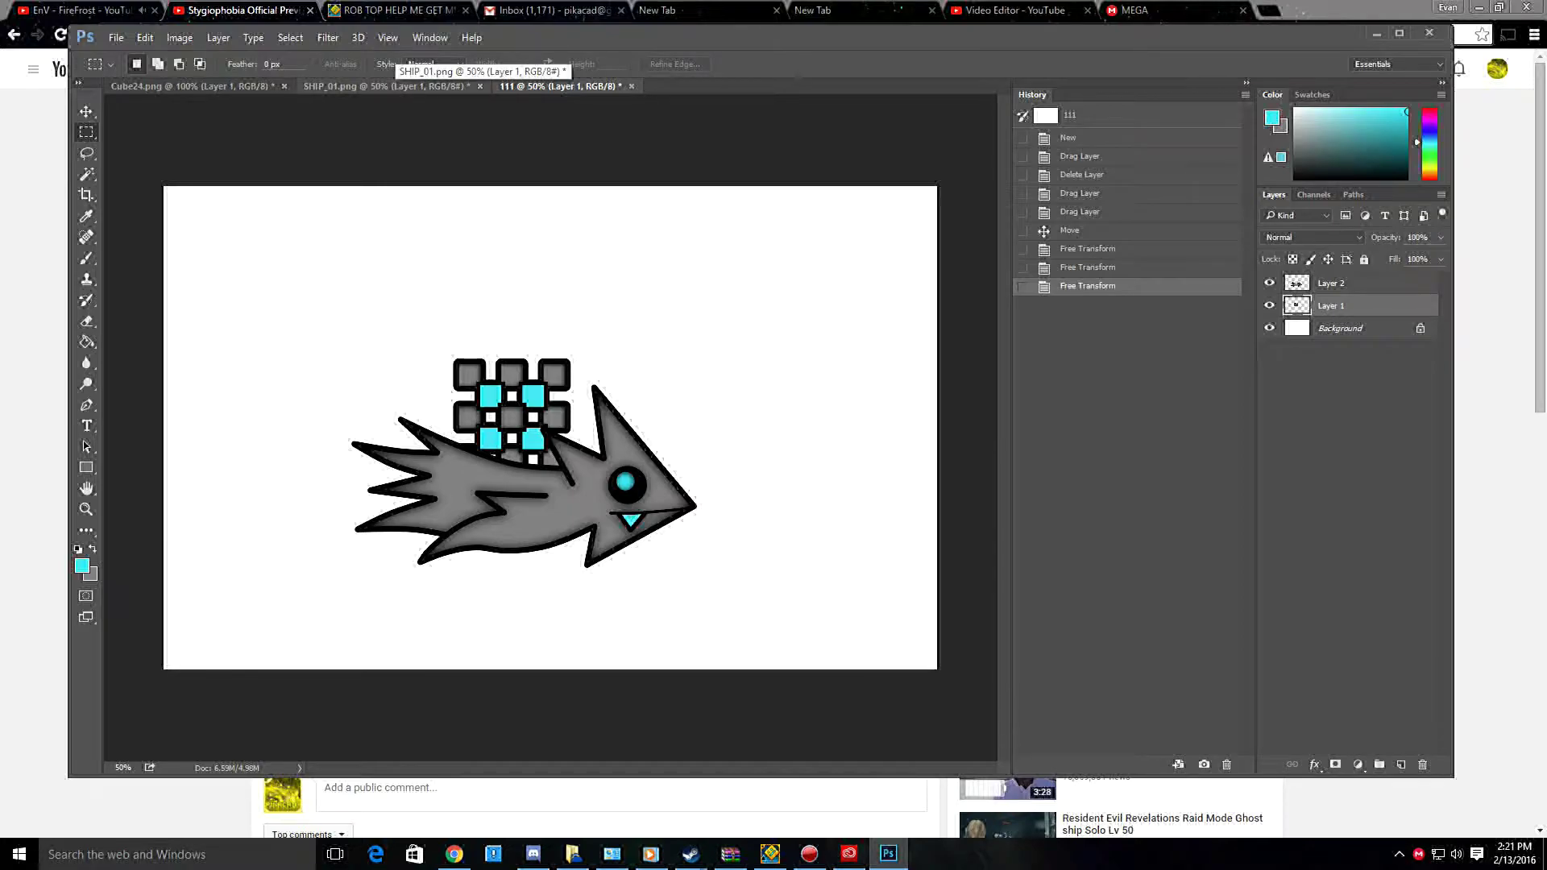
click(145, 37)
click(179, 352)
drag(570, 358, 585, 345)
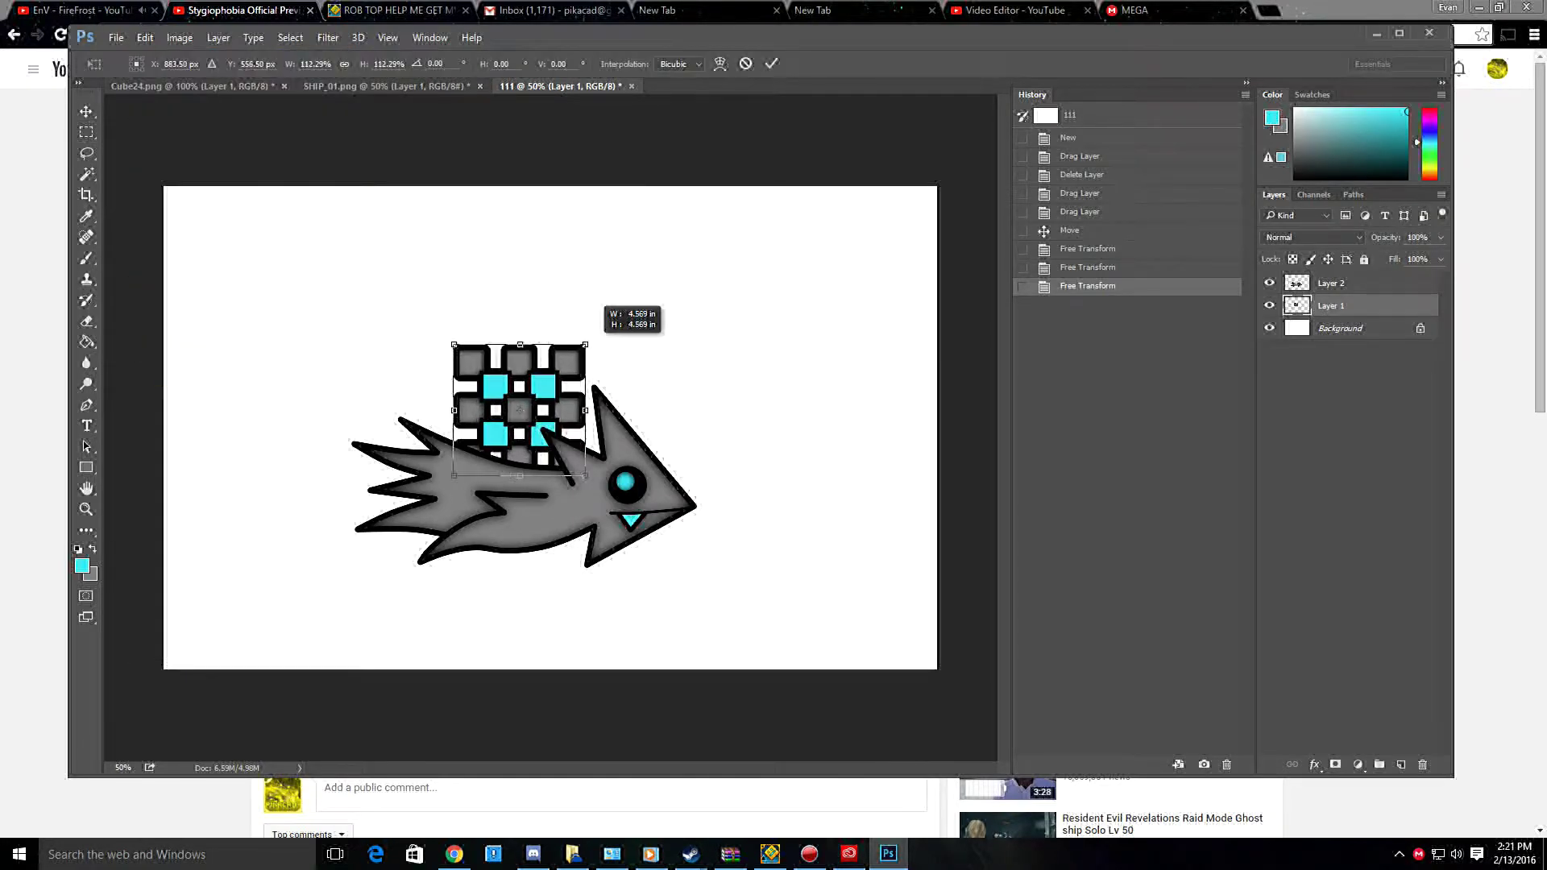
Apply the cube's scaling and open bg_07.png from the backgrounds folder inside GD icon stuff on drive F.
key(ctrl+o)
key(Return)
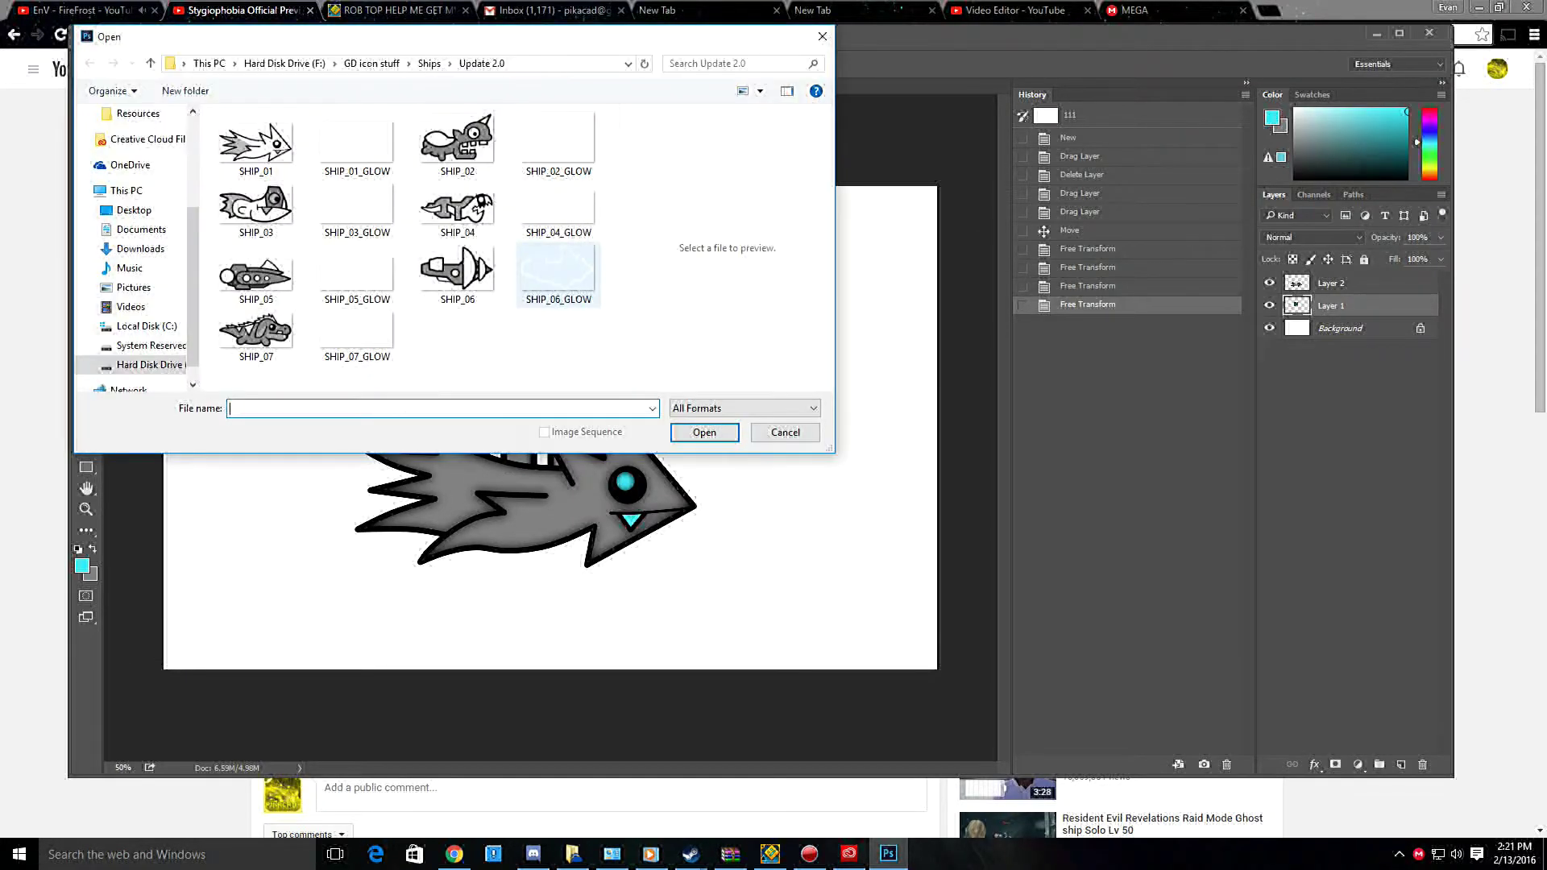
click(149, 365)
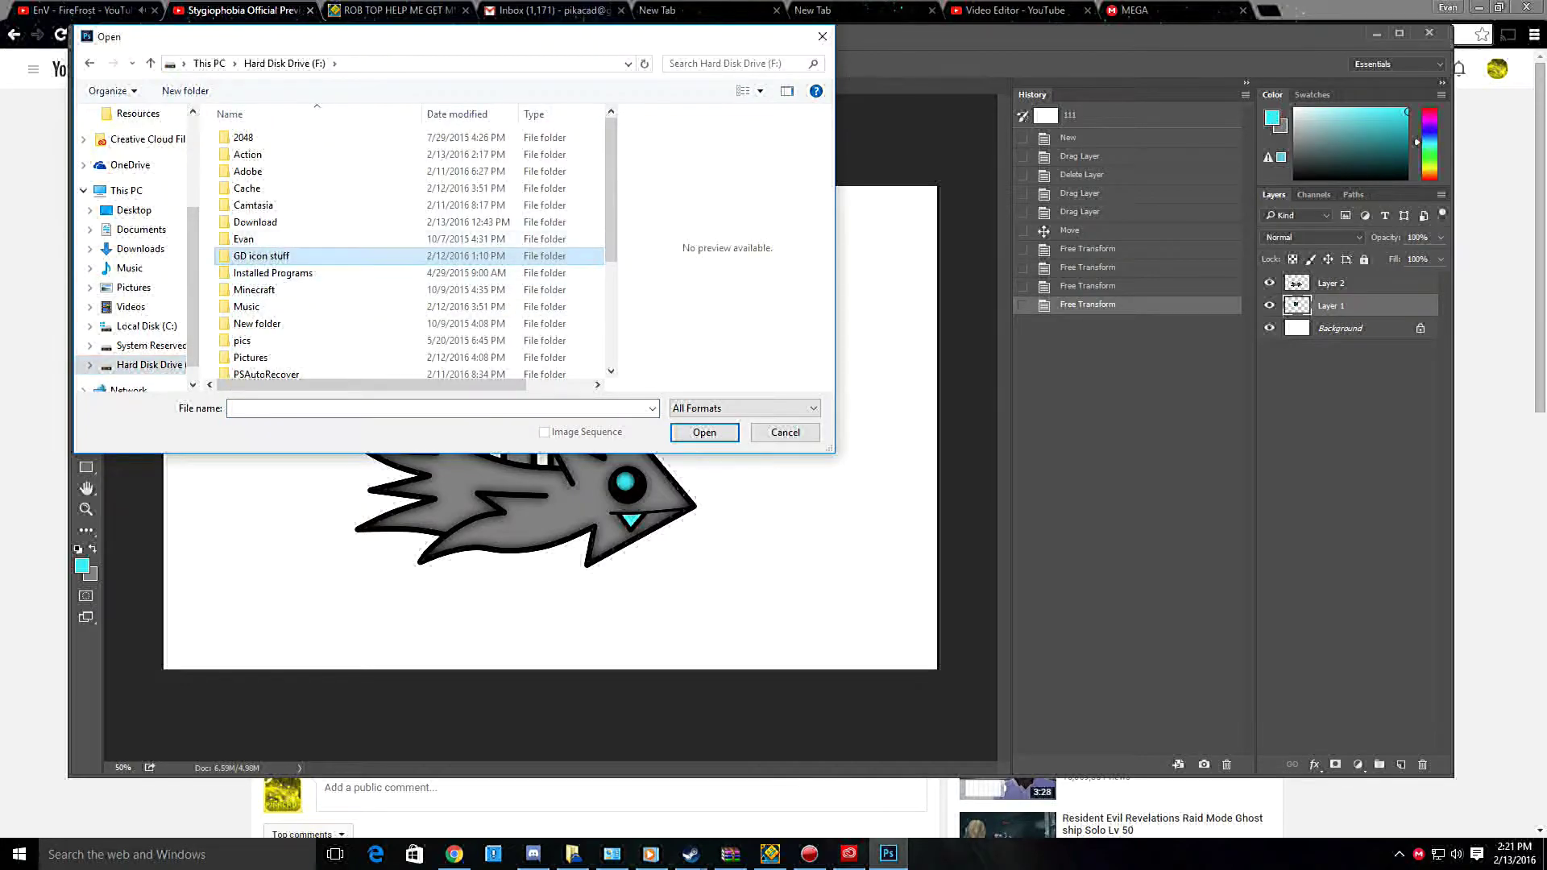
double_click(261, 255)
double_click(250, 137)
click(457, 337)
click(457, 242)
key(Return)
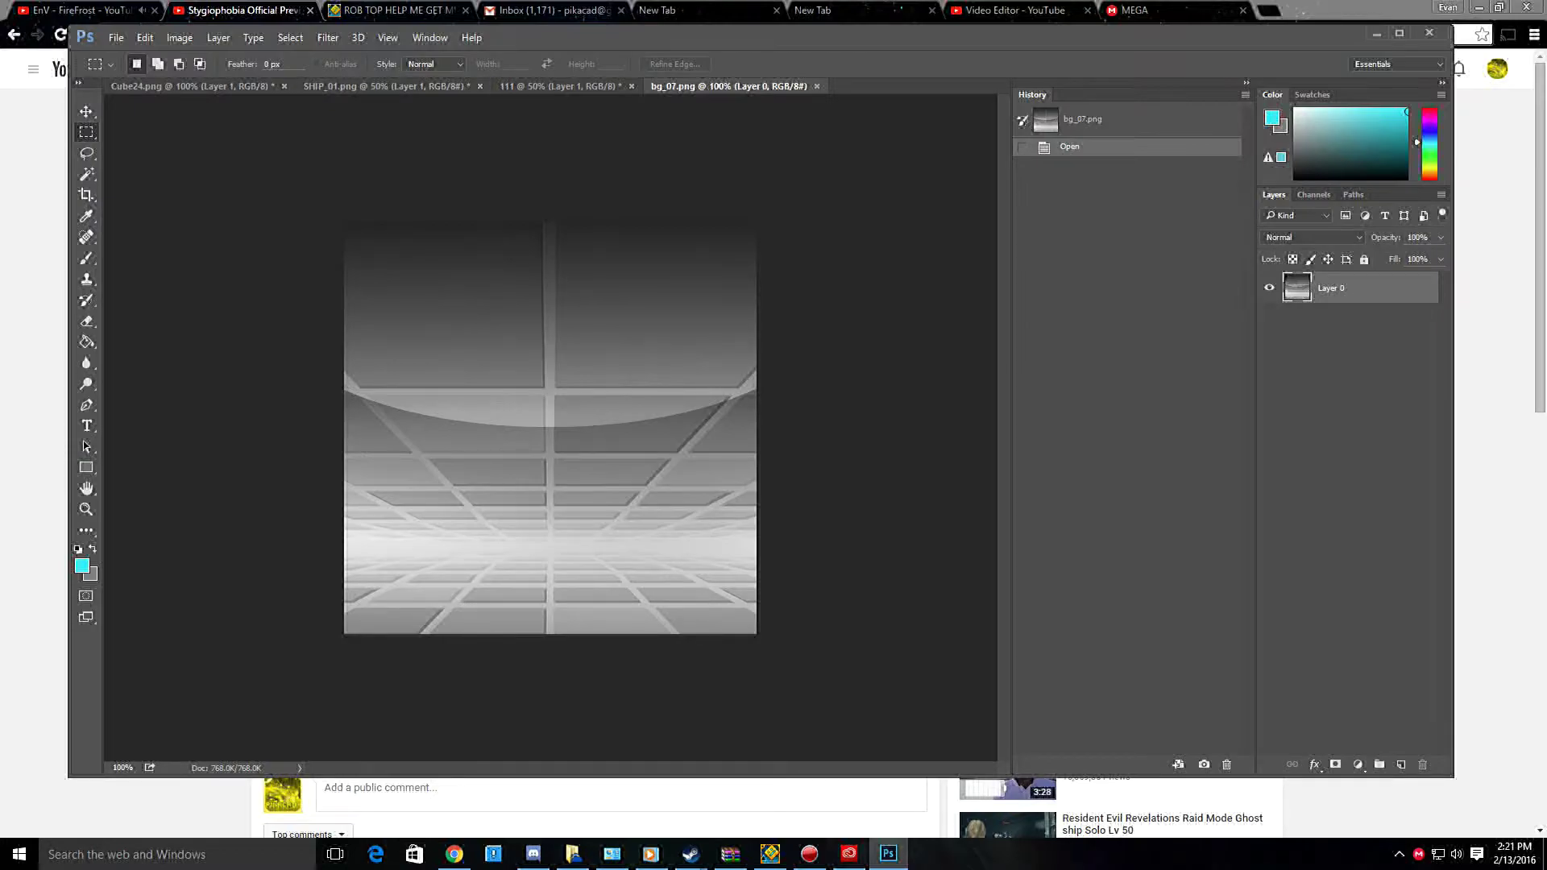
Delete the white Background layer from document 111.
click(560, 86)
right_click(1289, 328)
click(1330, 382)
click(728, 312)
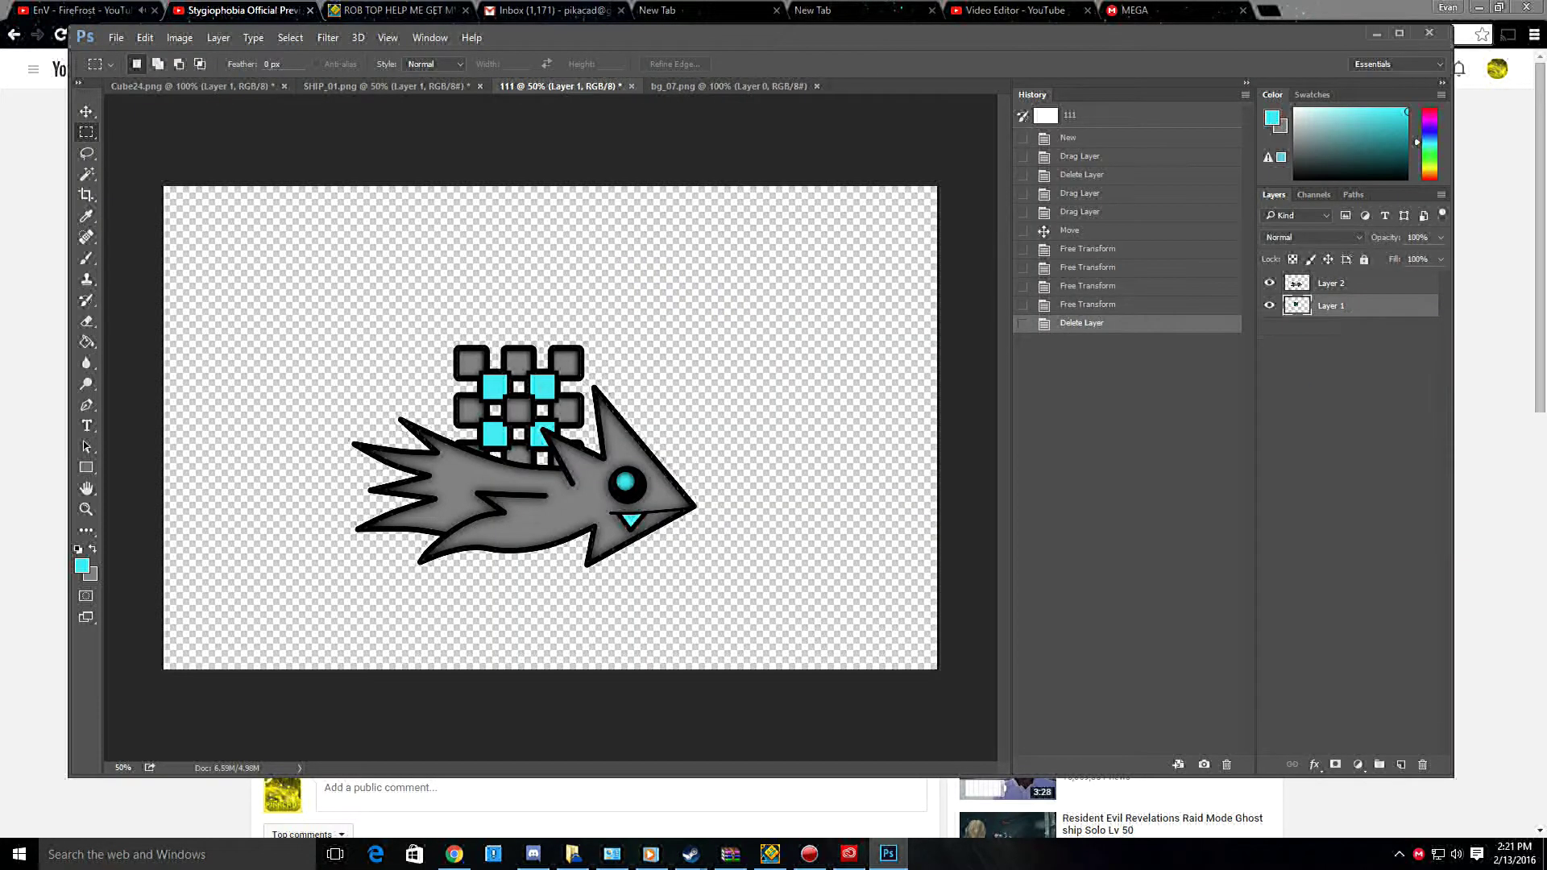
Merge the cube and ship layers of document 111 and place the merged artwork in bg_07.png.
shift+click(1329, 283)
click(218, 37)
click(234, 585)
key(v)
drag(524, 389, 556, 419)
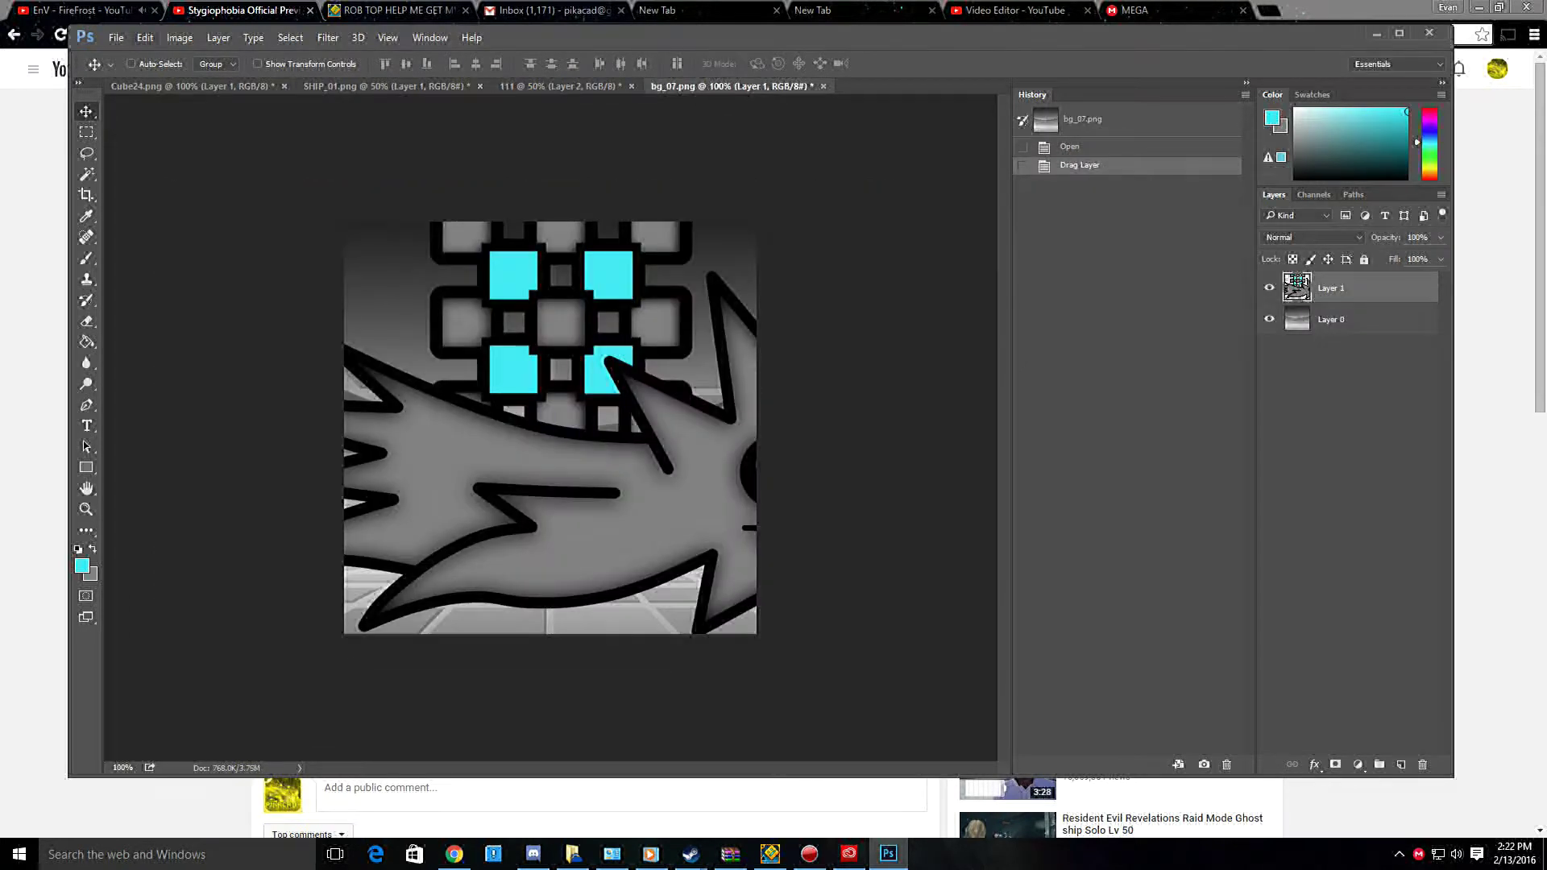
click(145, 37)
click(179, 351)
drag(917, 191, 753, 237)
drag(612, 349, 624, 395)
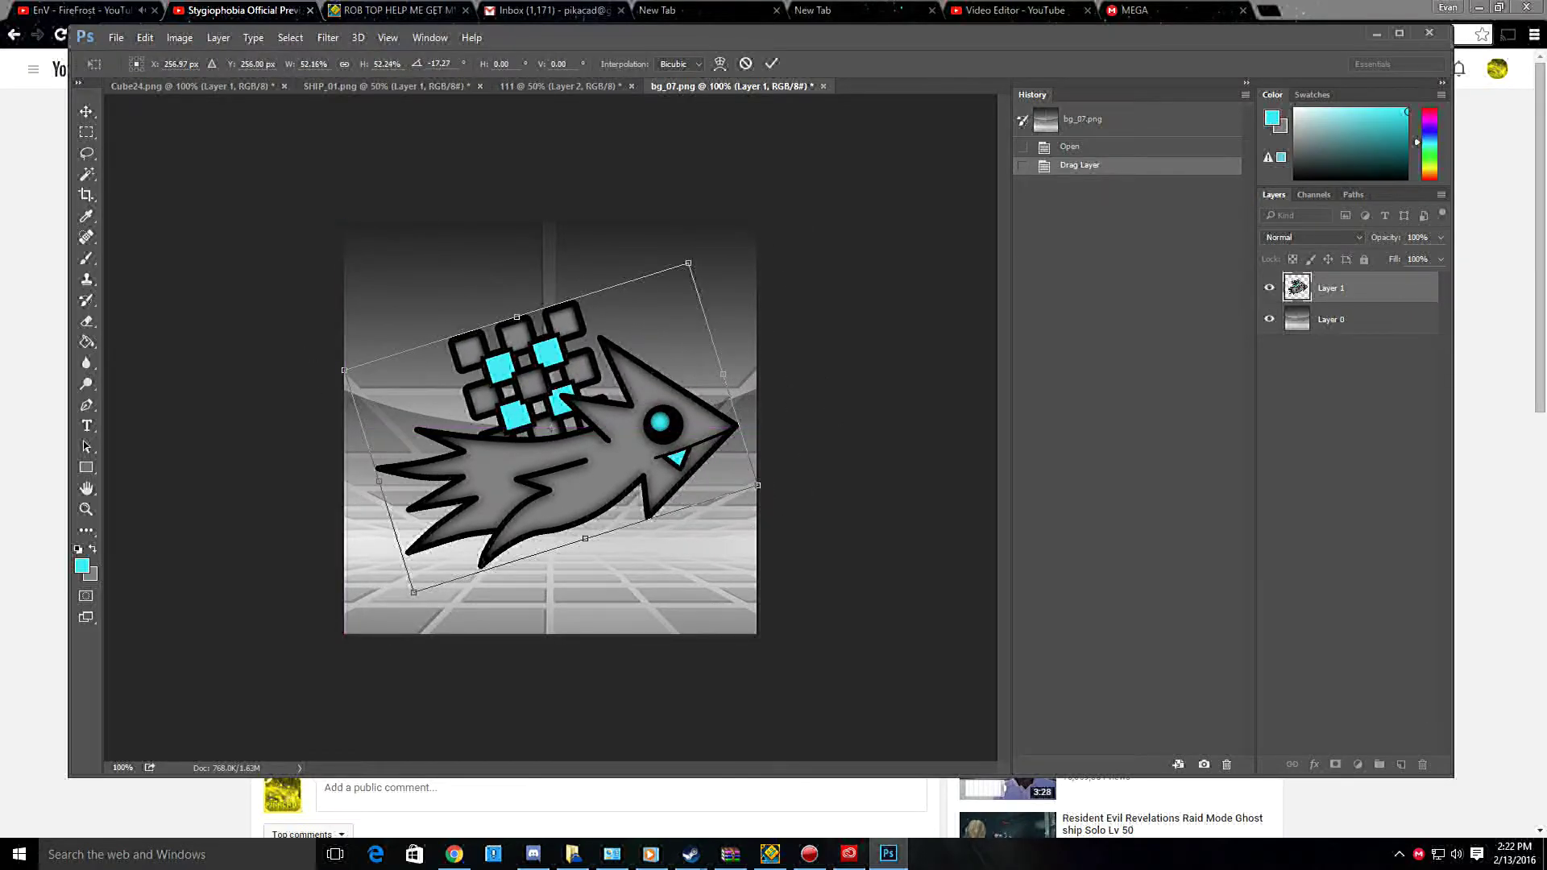
drag(723, 374, 40, 576)
drag(353, 489, 687, 401)
drag(389, 492, 362, 482)
key(m)
key(d)
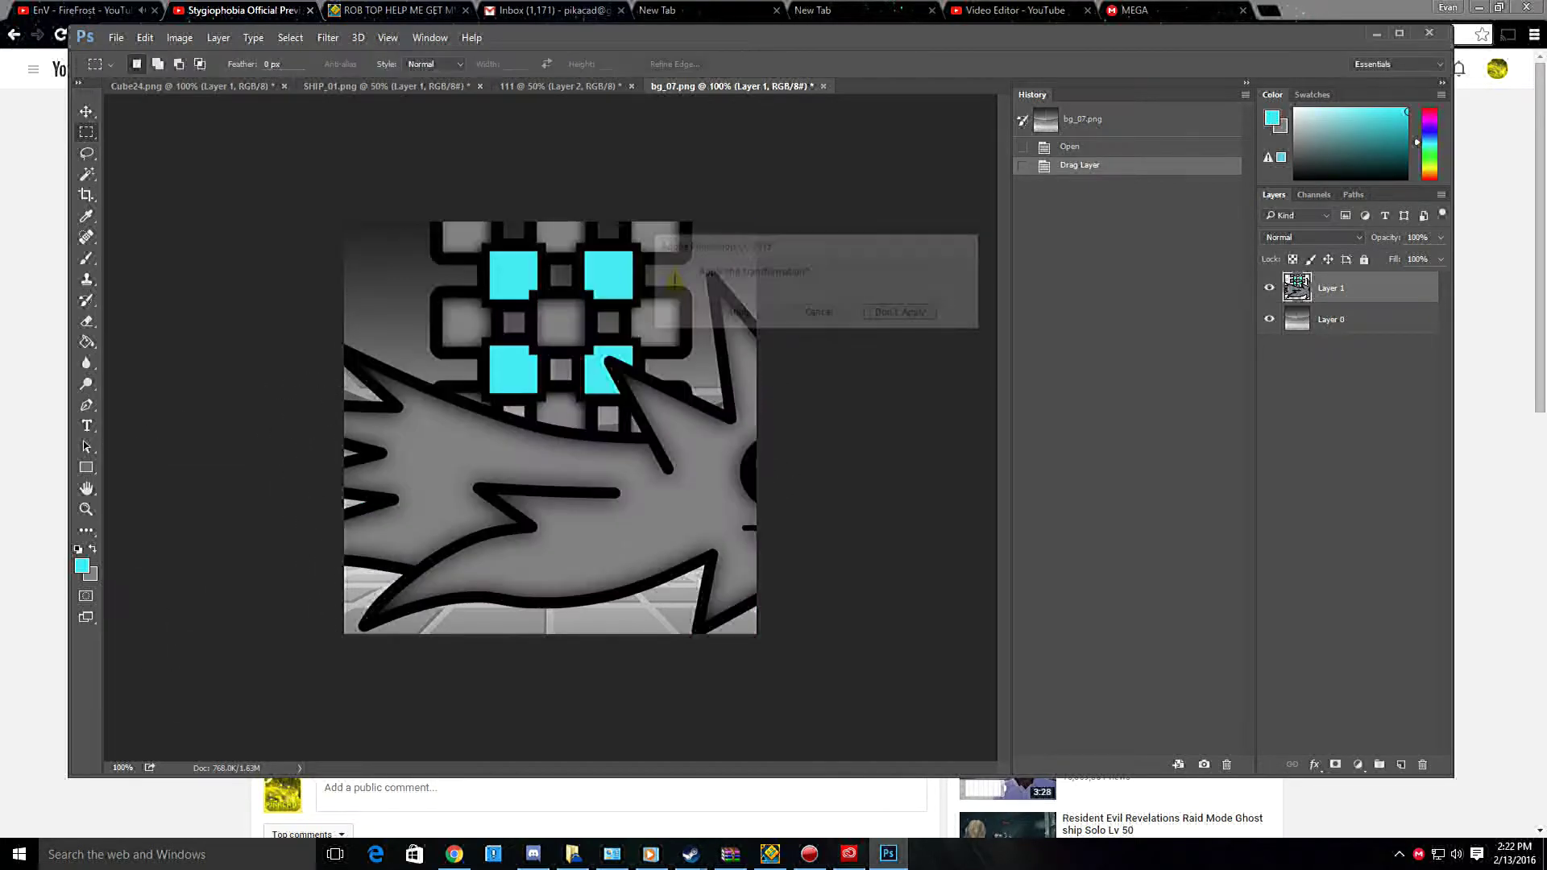
Scale the cube and ship artwork in bg_07.png to about 45% and rotate it about 14.6° clockwise.
click(145, 37)
click(161, 351)
drag(762, 316, 729, 346)
key(m)
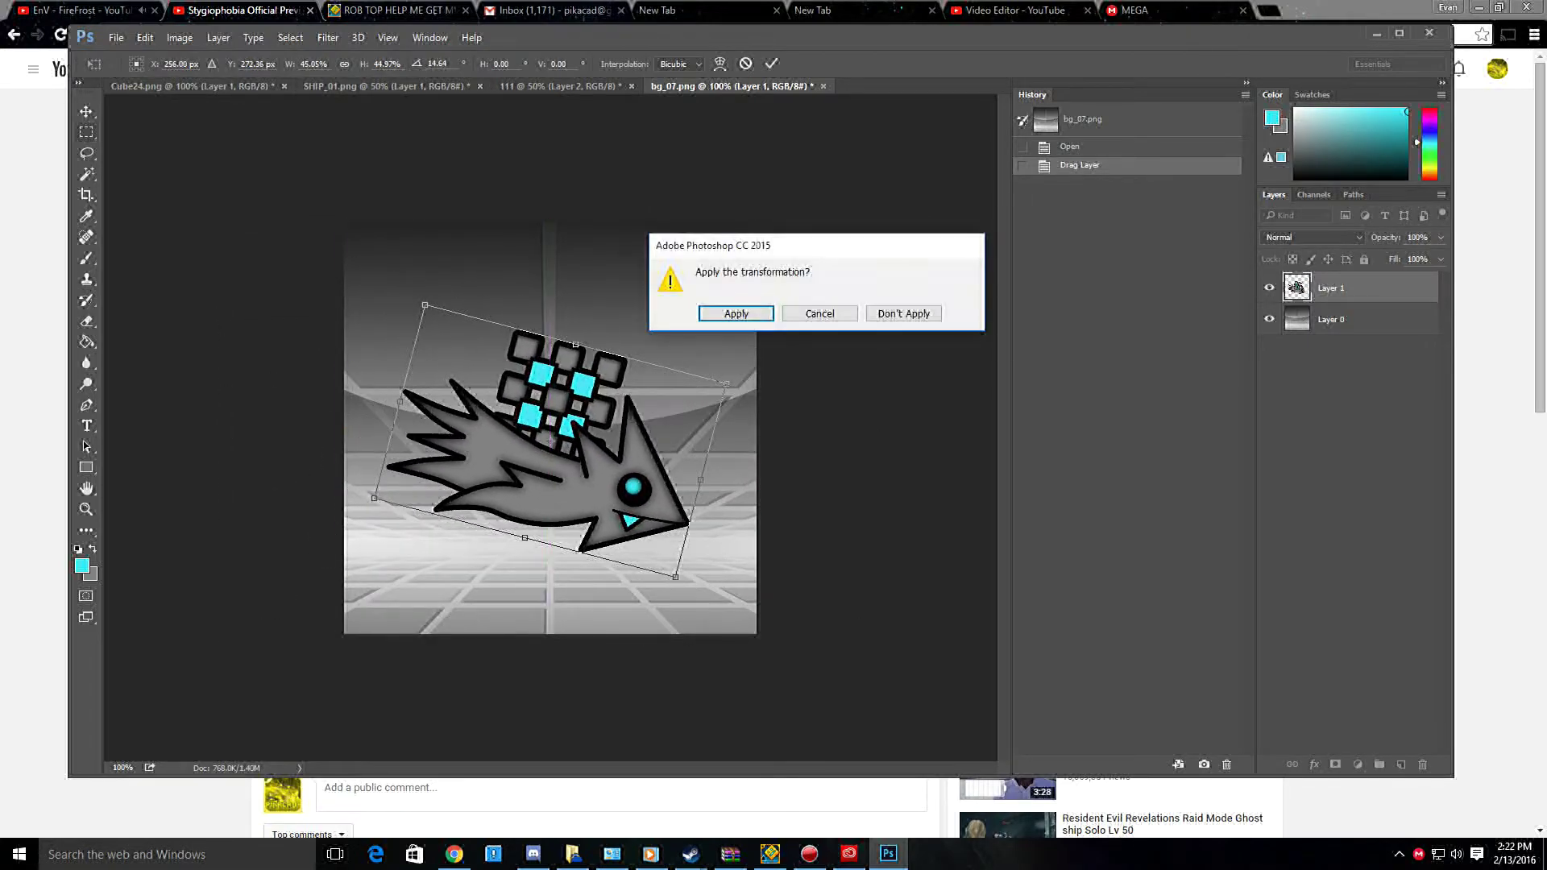
key(Return)
Open Boarder_1.png from the Borders folder inside GD icon stuff.
click(116, 37)
click(133, 70)
click(150, 63)
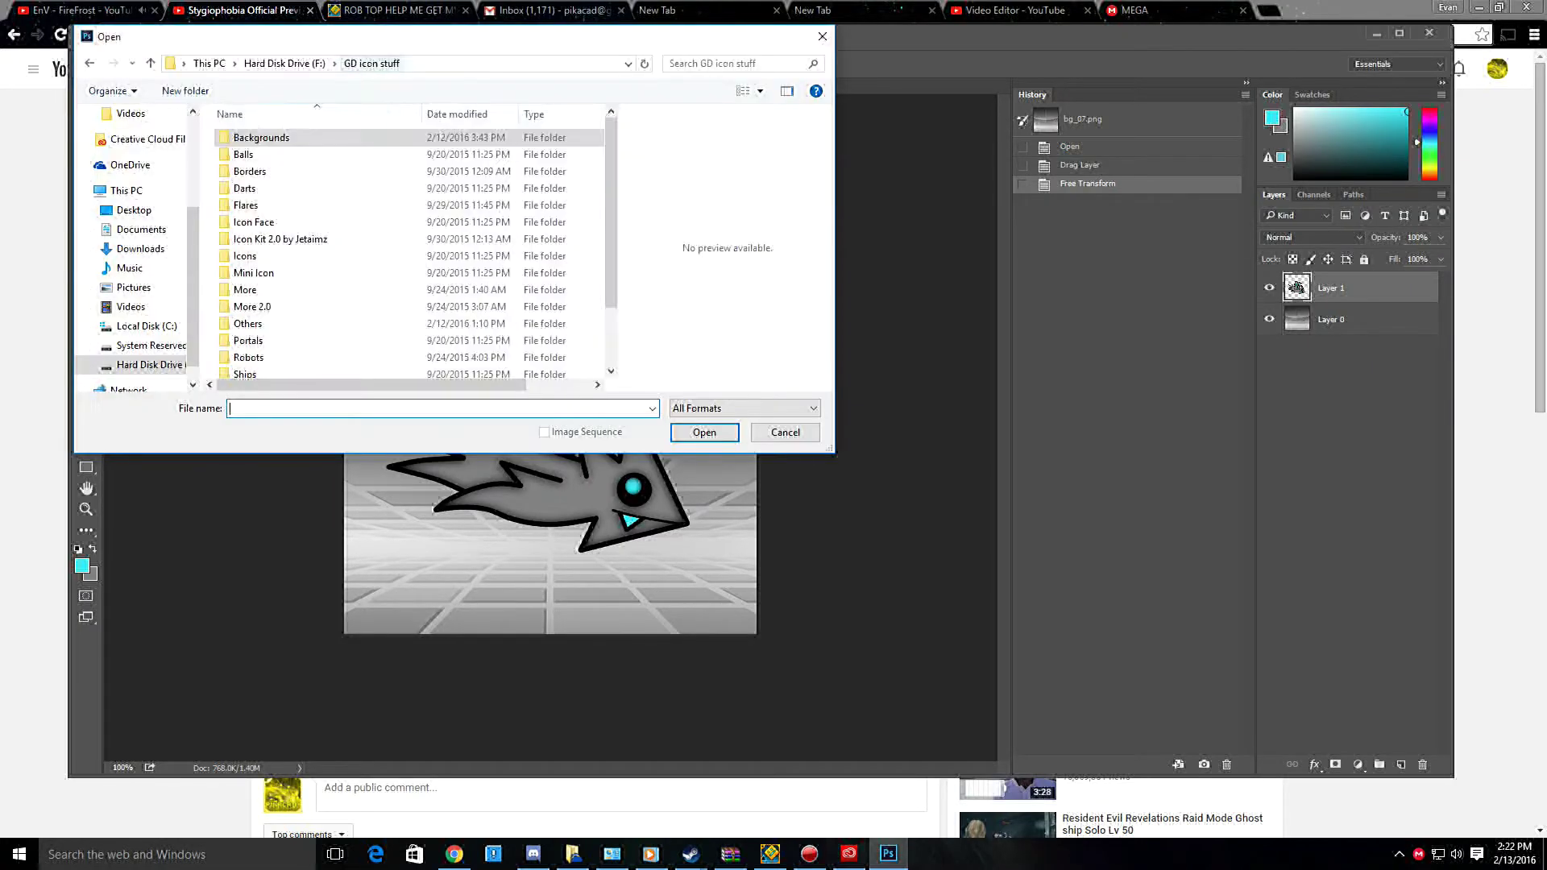
double_click(250, 170)
double_click(253, 146)
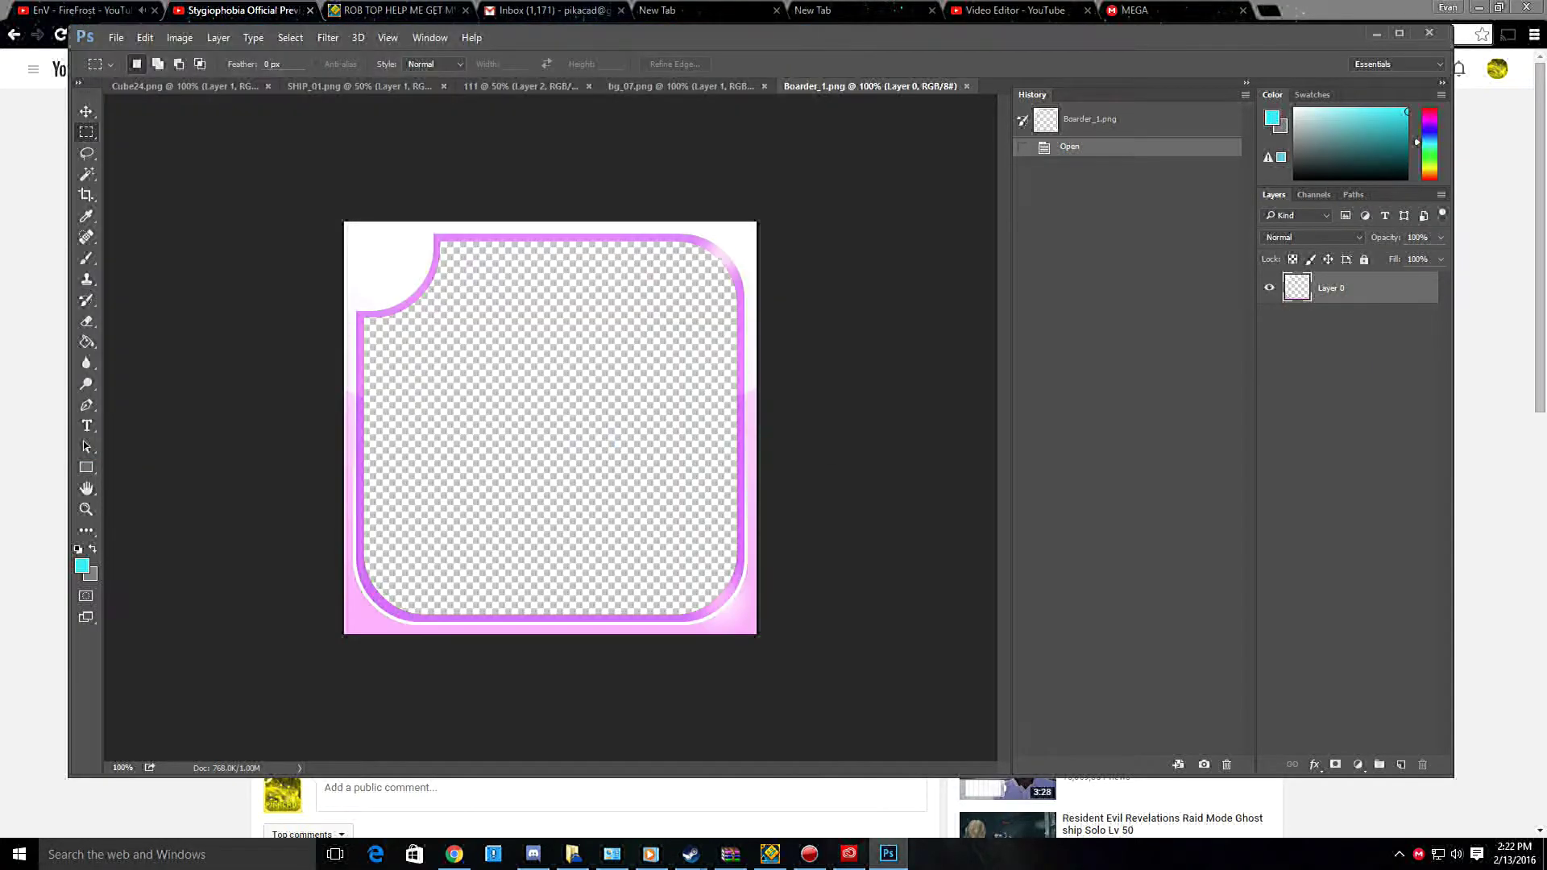
Add a Hue/Saturation adjustment layer to the border and shift its purple to a pale, desaturated teal.
click(1358, 764)
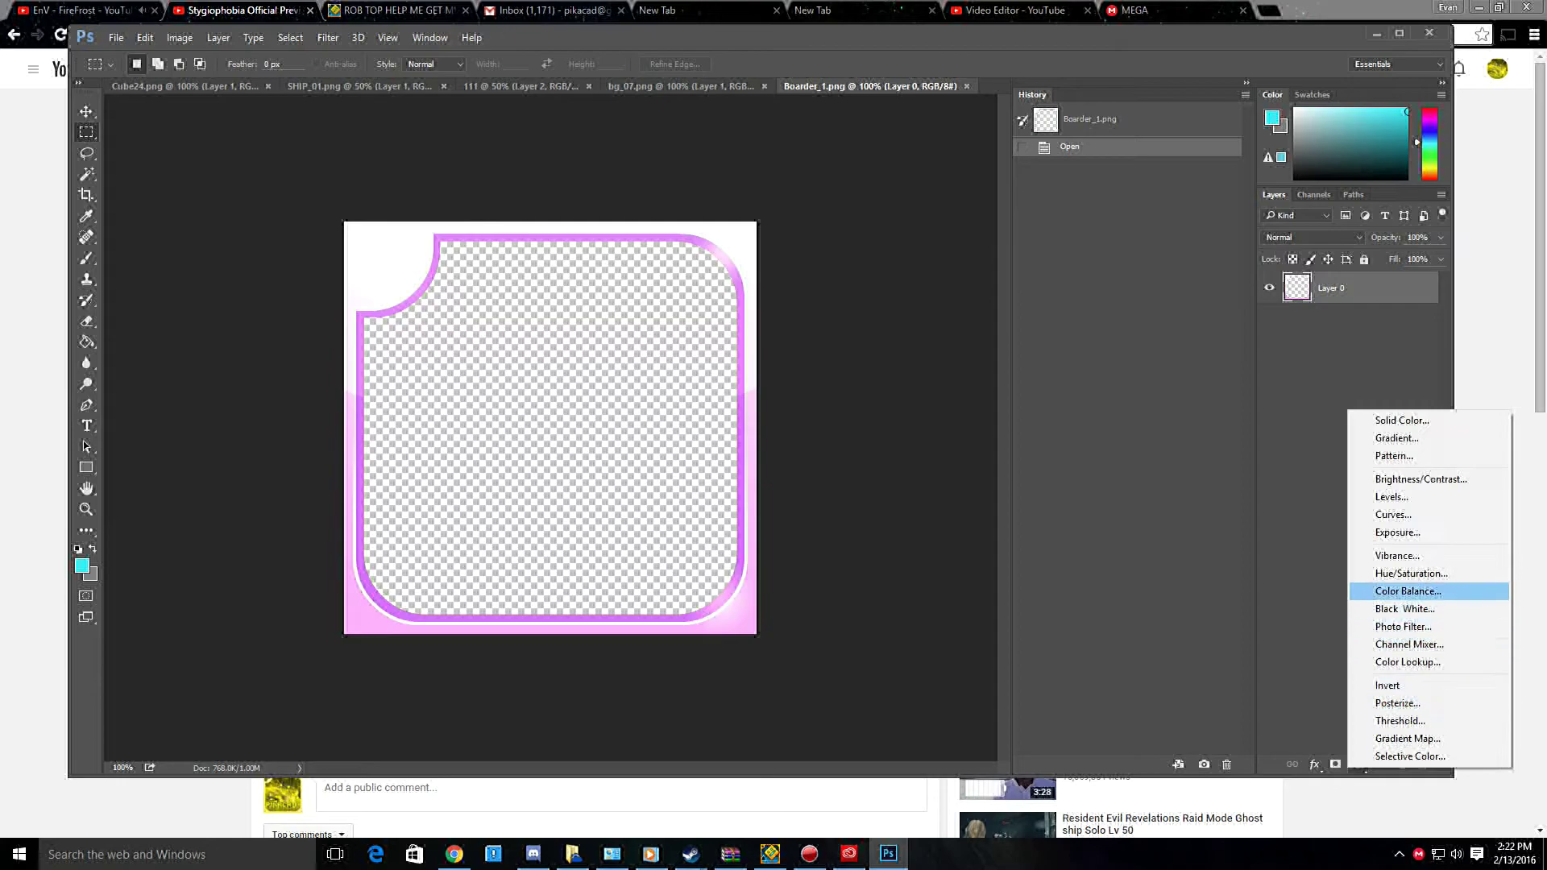
click(1386, 574)
click(1056, 511)
drag(1034, 463, 1179, 463)
drag(1082, 492, 1032, 492)
drag(1179, 462, 1086, 492)
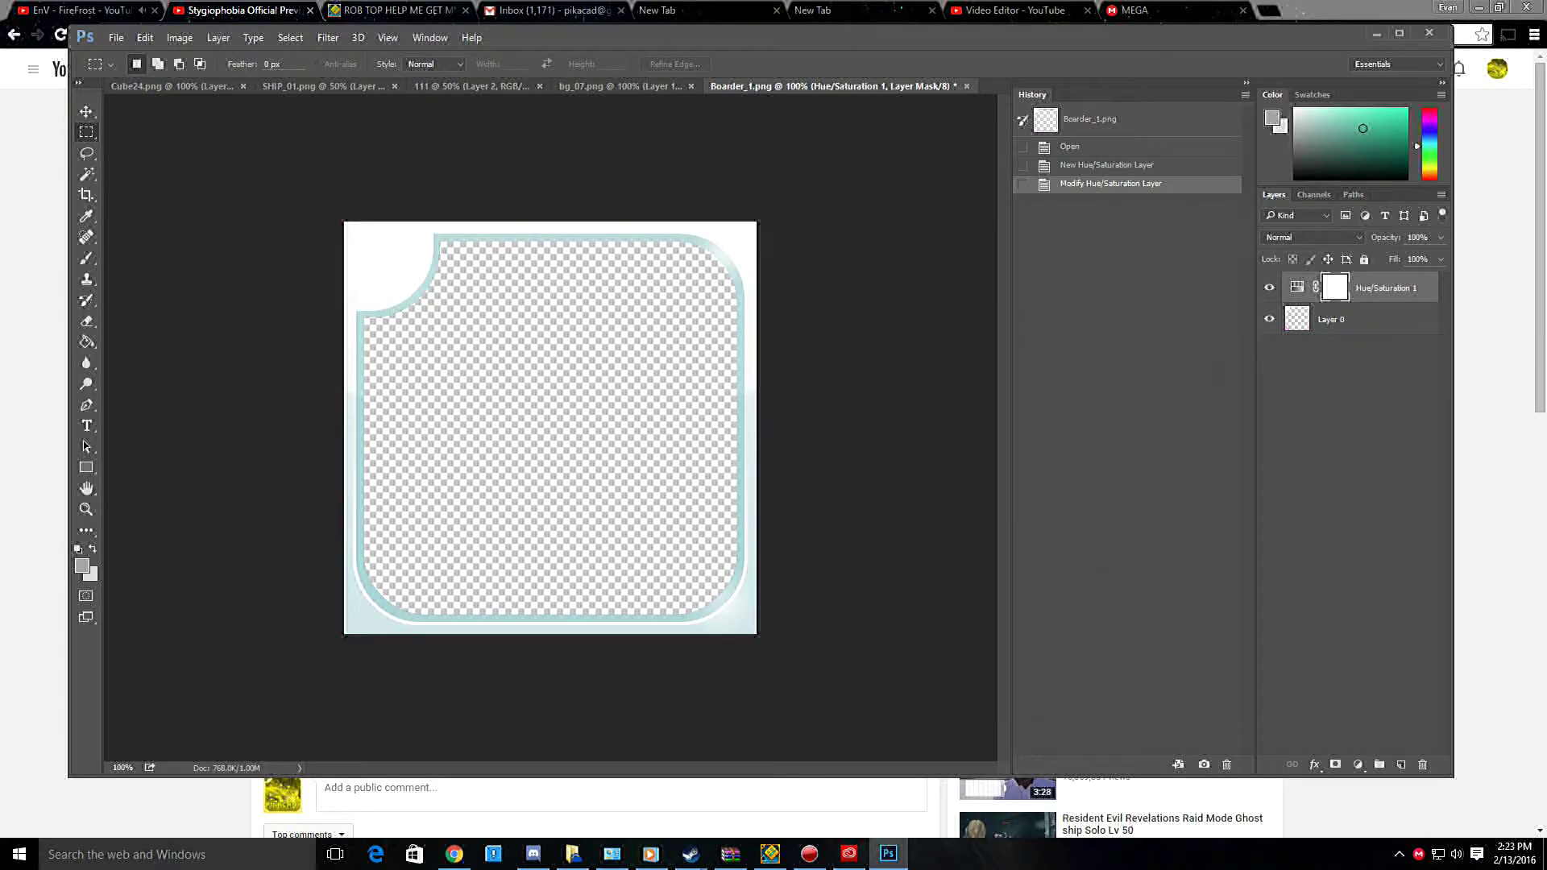
Add a cyan letter S in Pusab Regular at 100 pt in the upper-left corner of the border image.
key(t)
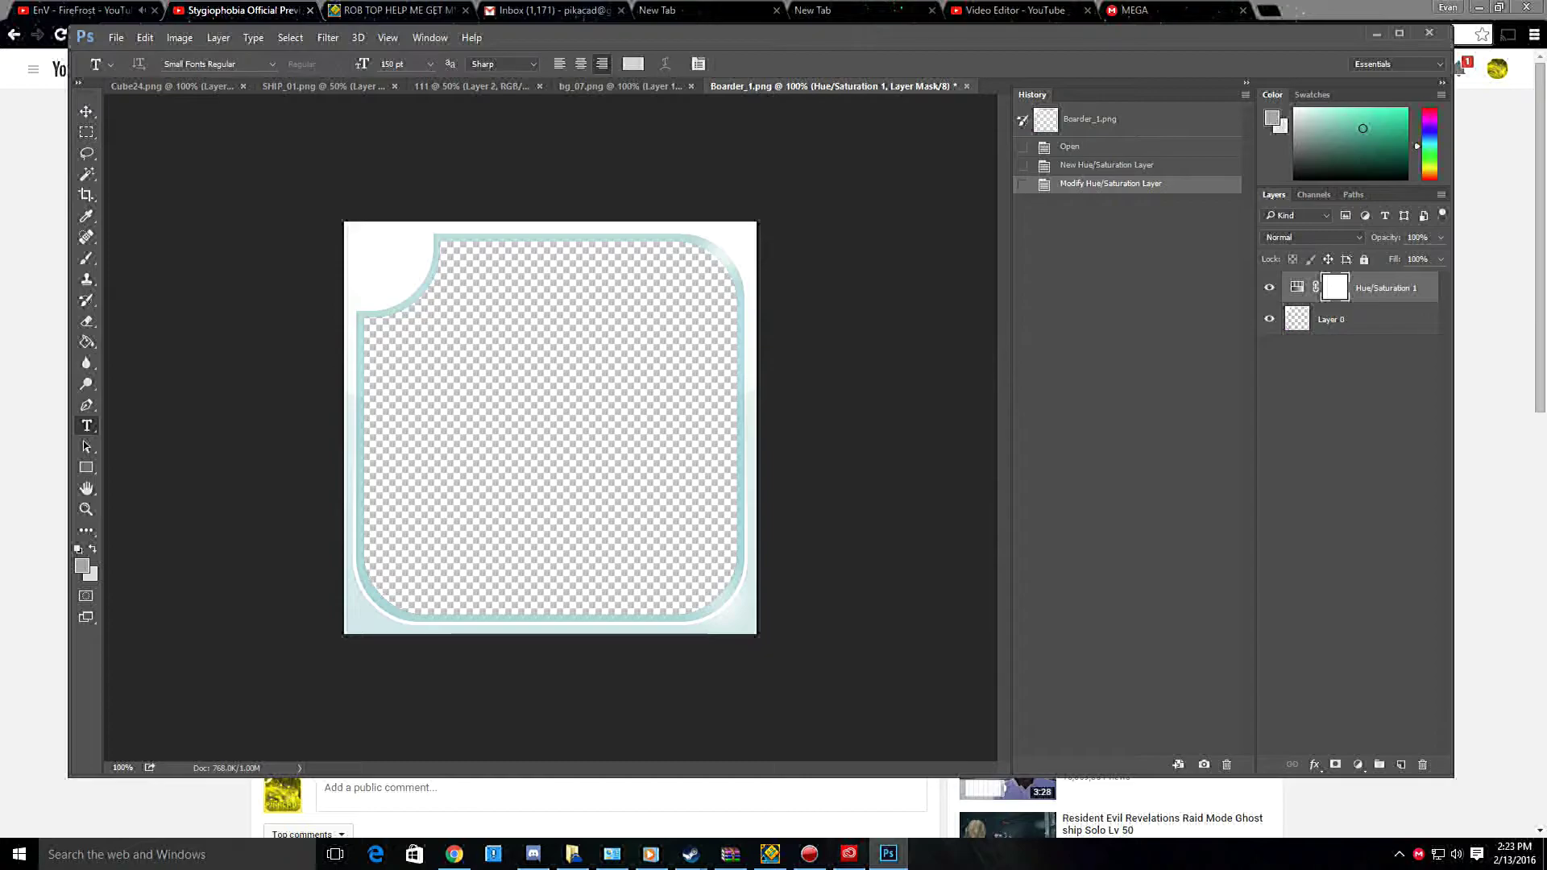
click(386, 272)
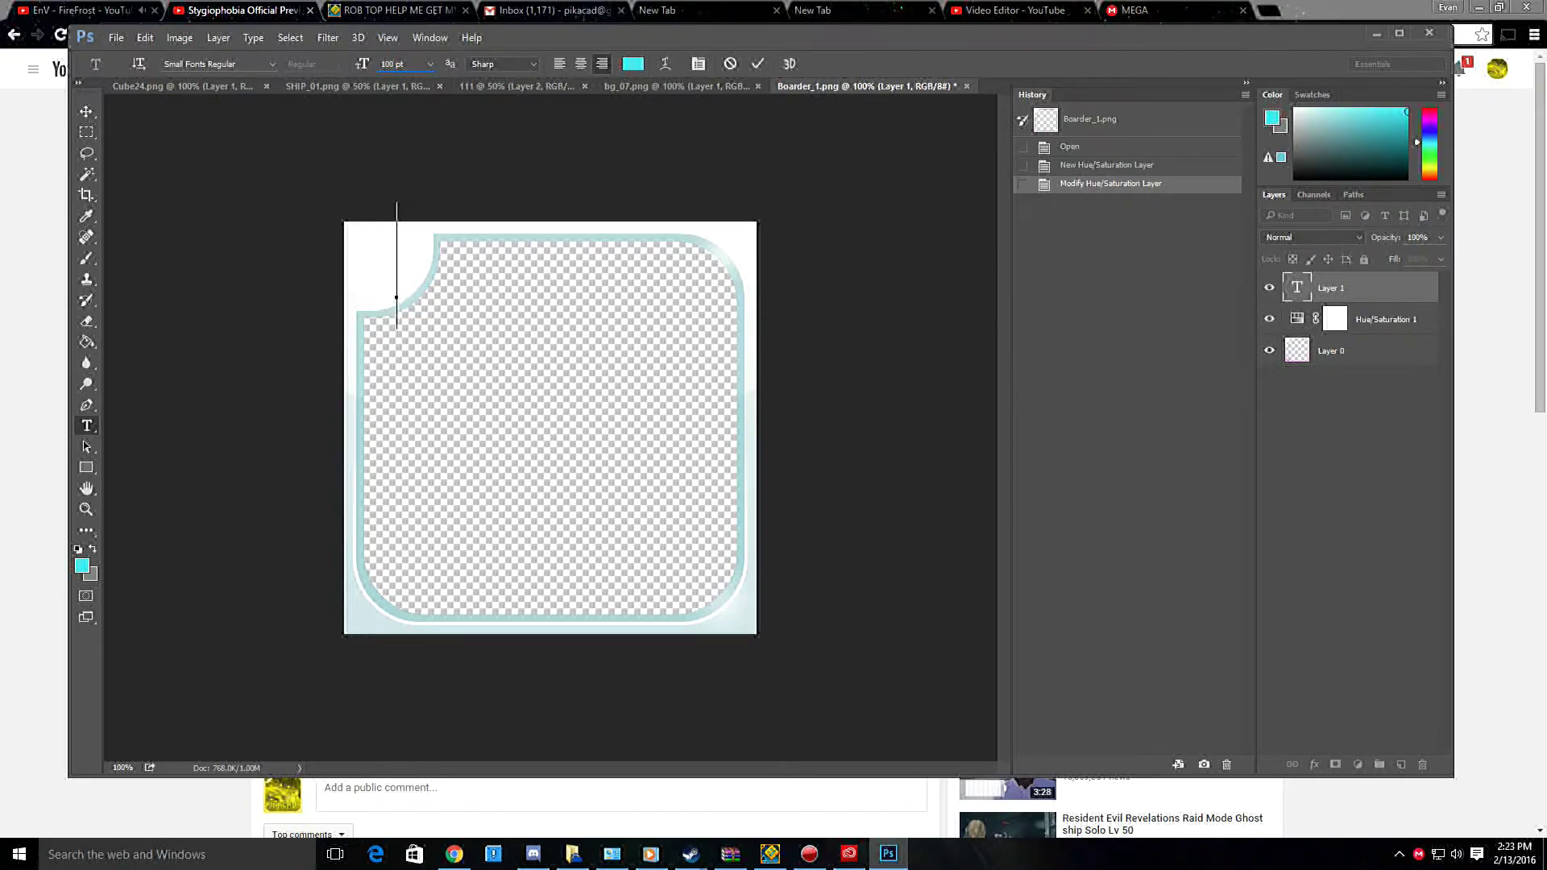
click(272, 64)
scroll(241, 290, down, 6)
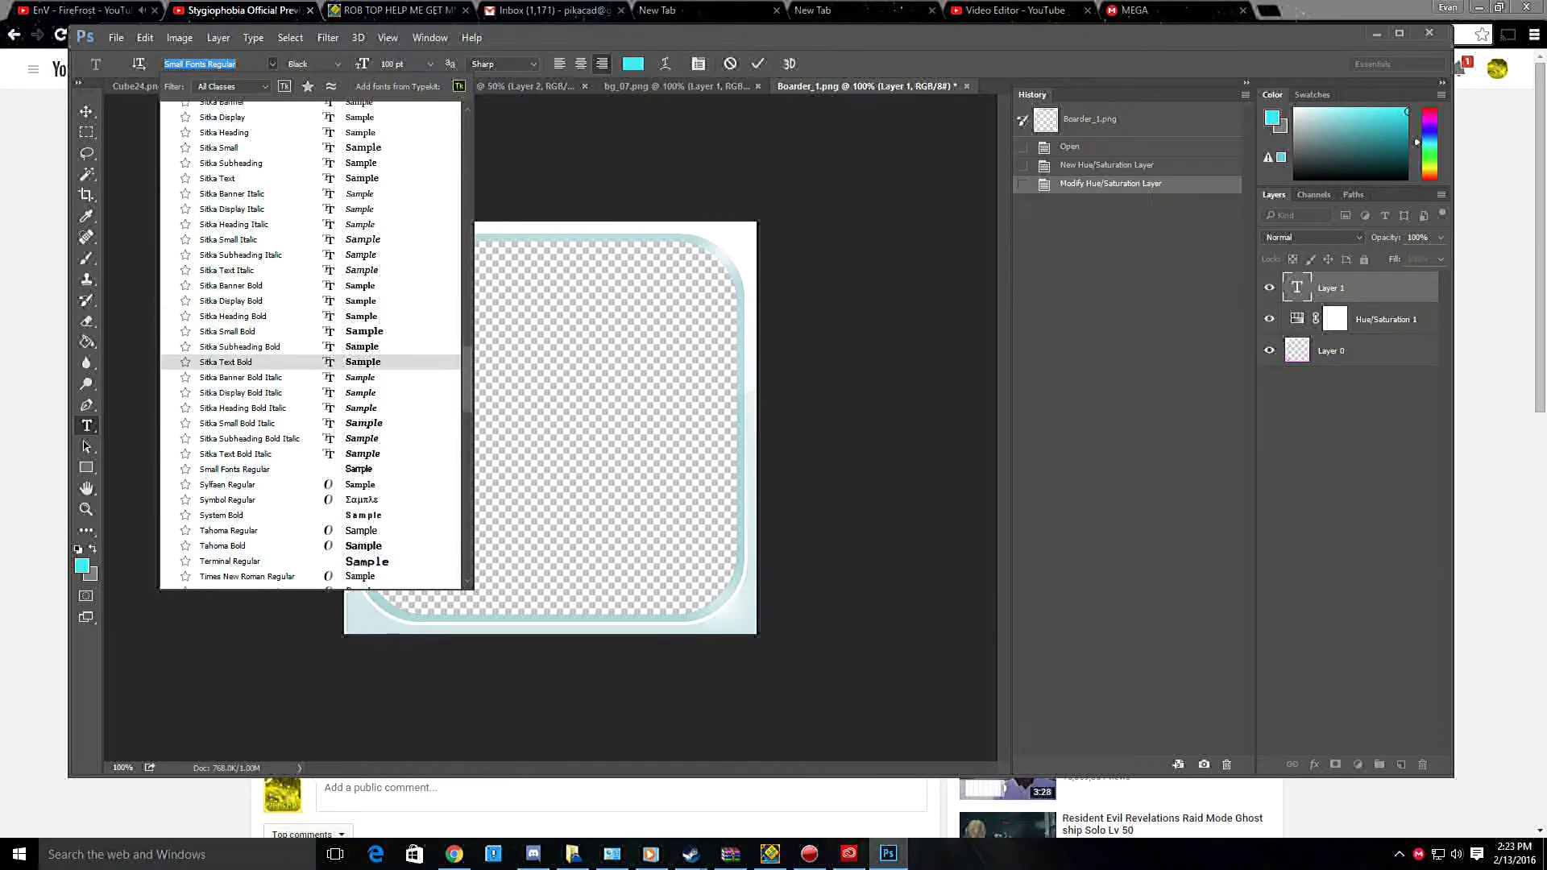
scroll(242, 322, up, 10)
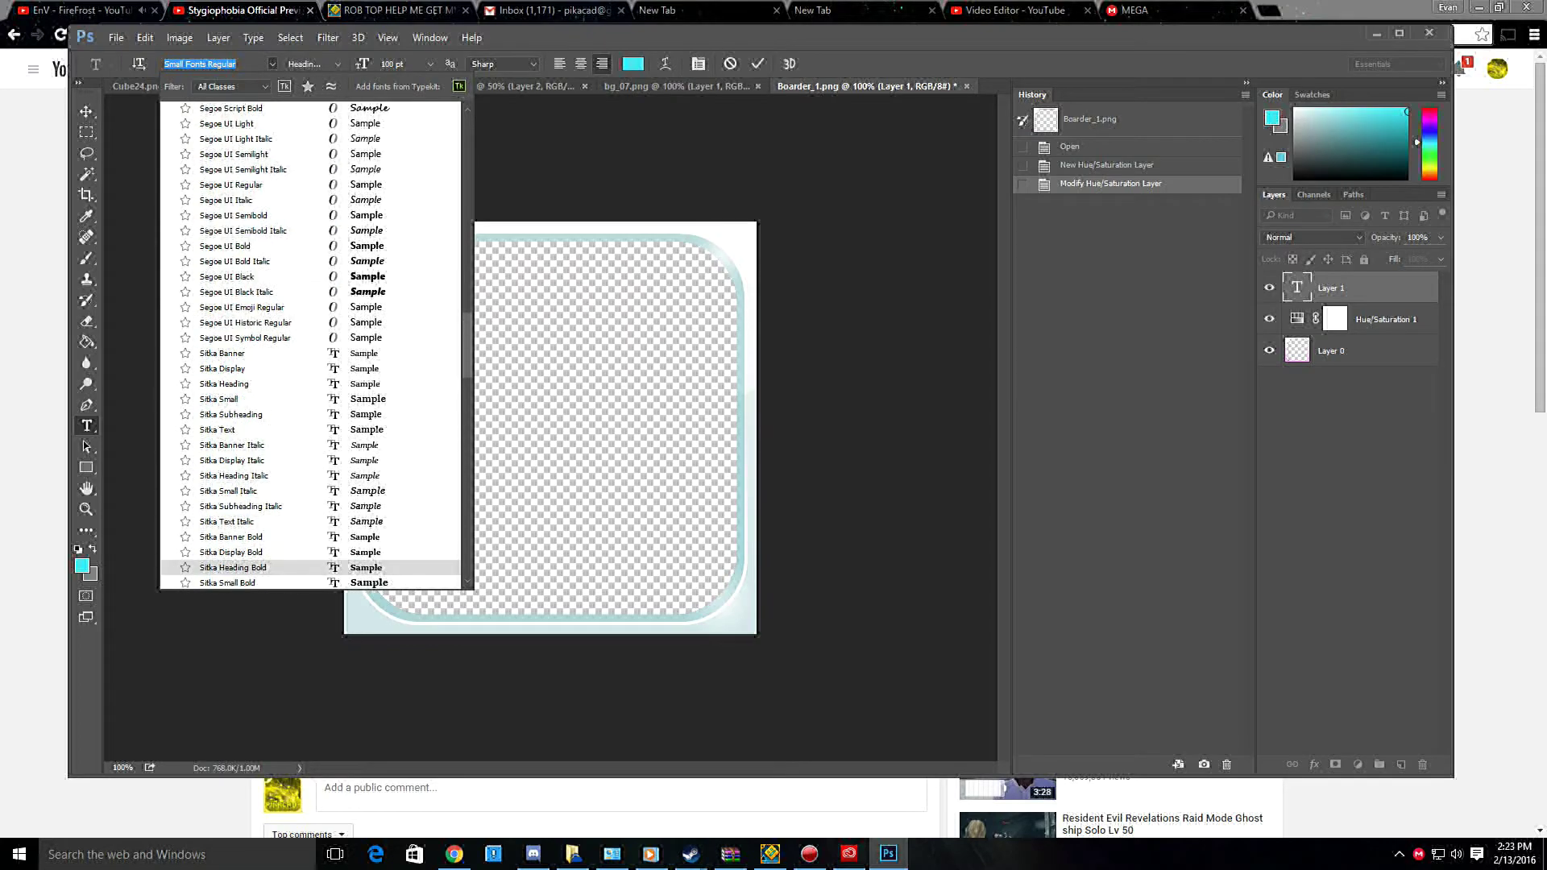
click(242, 194)
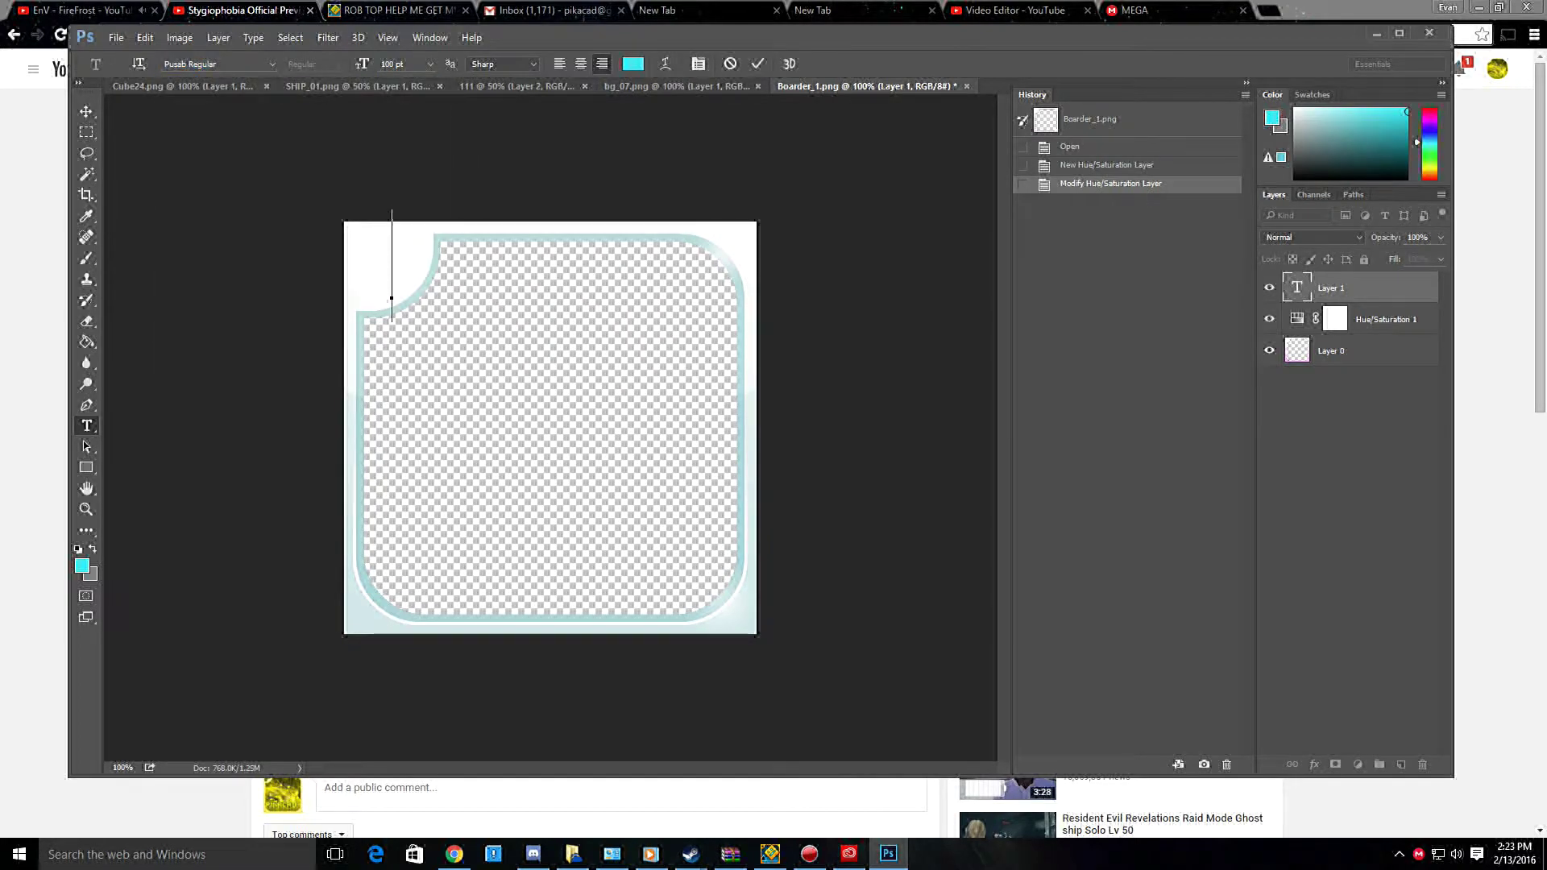
drag(392, 298, 419, 296)
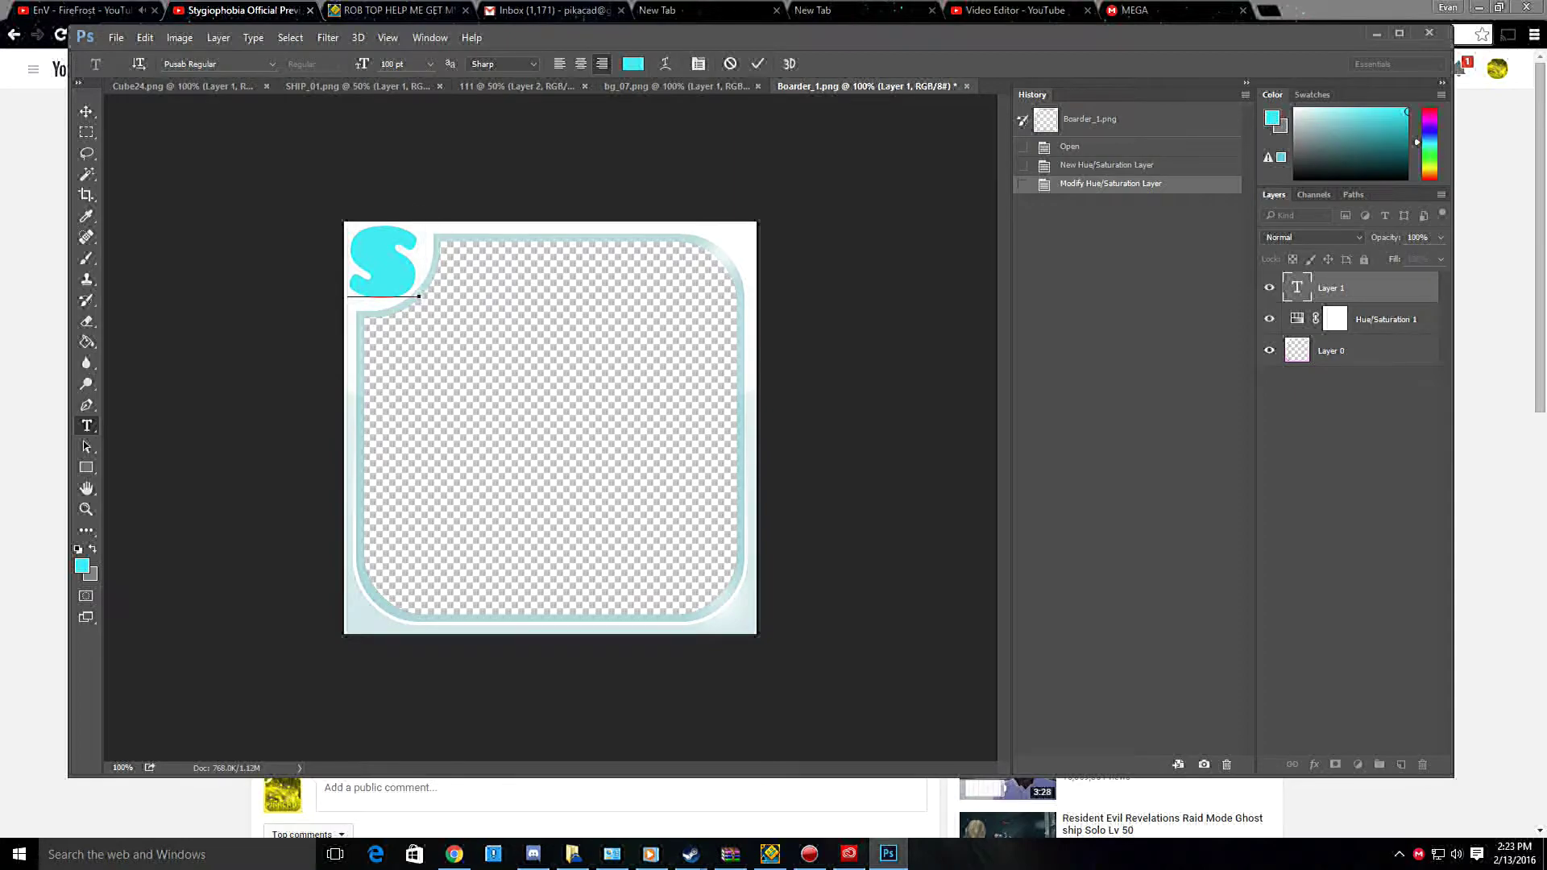
key(Escape)
key(m)
Give the letter S a black Multiply inner shadow at 100% opacity and a Bevel & Emboss without texture.
right_click(1330, 286)
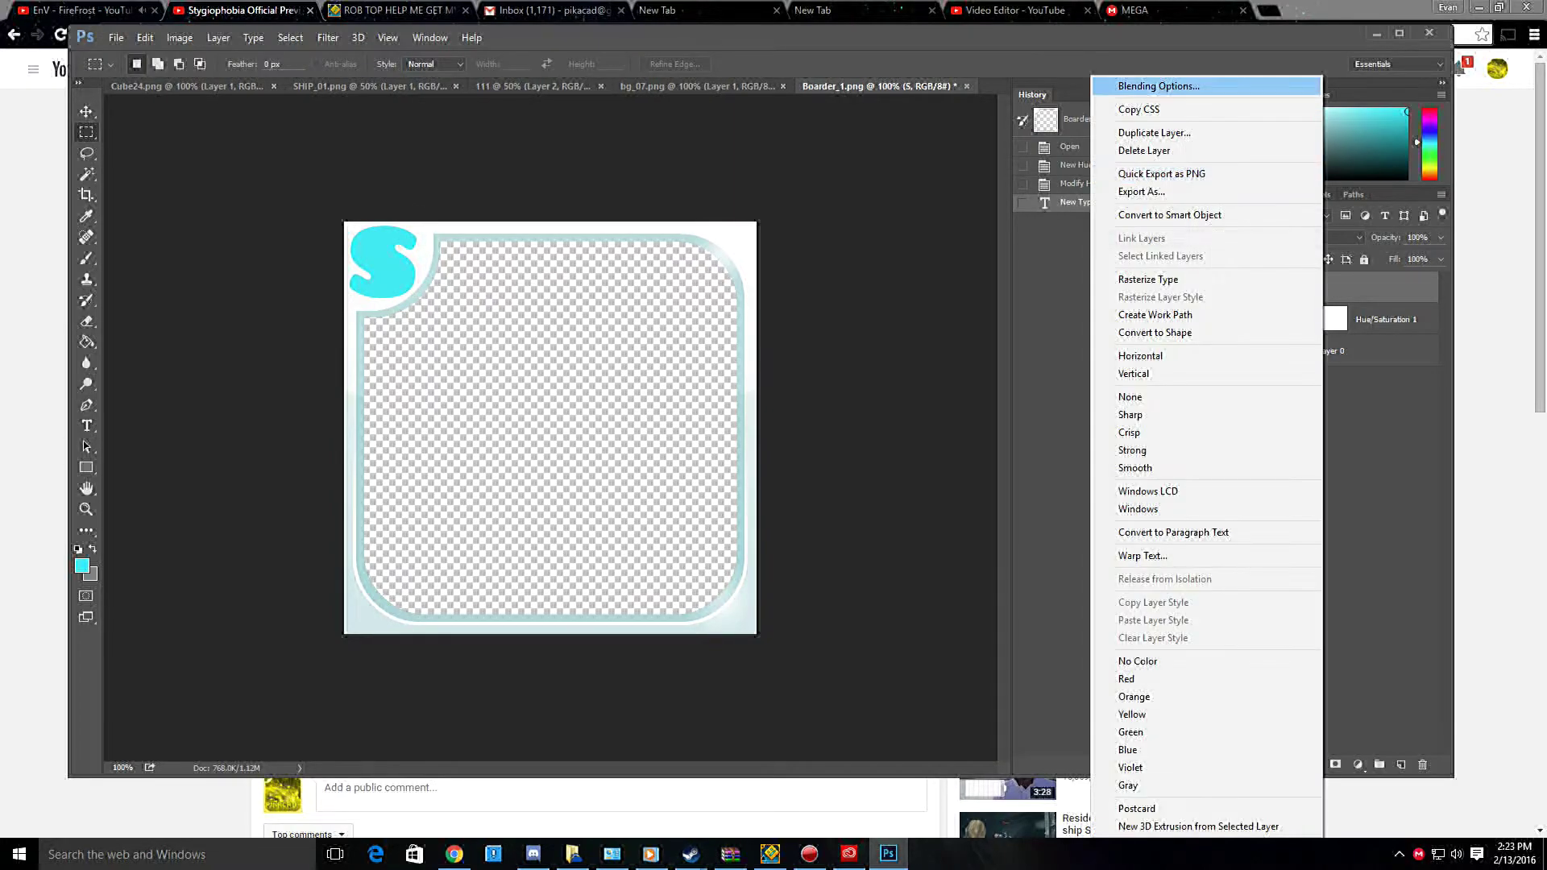
click(1192, 87)
click(918, 499)
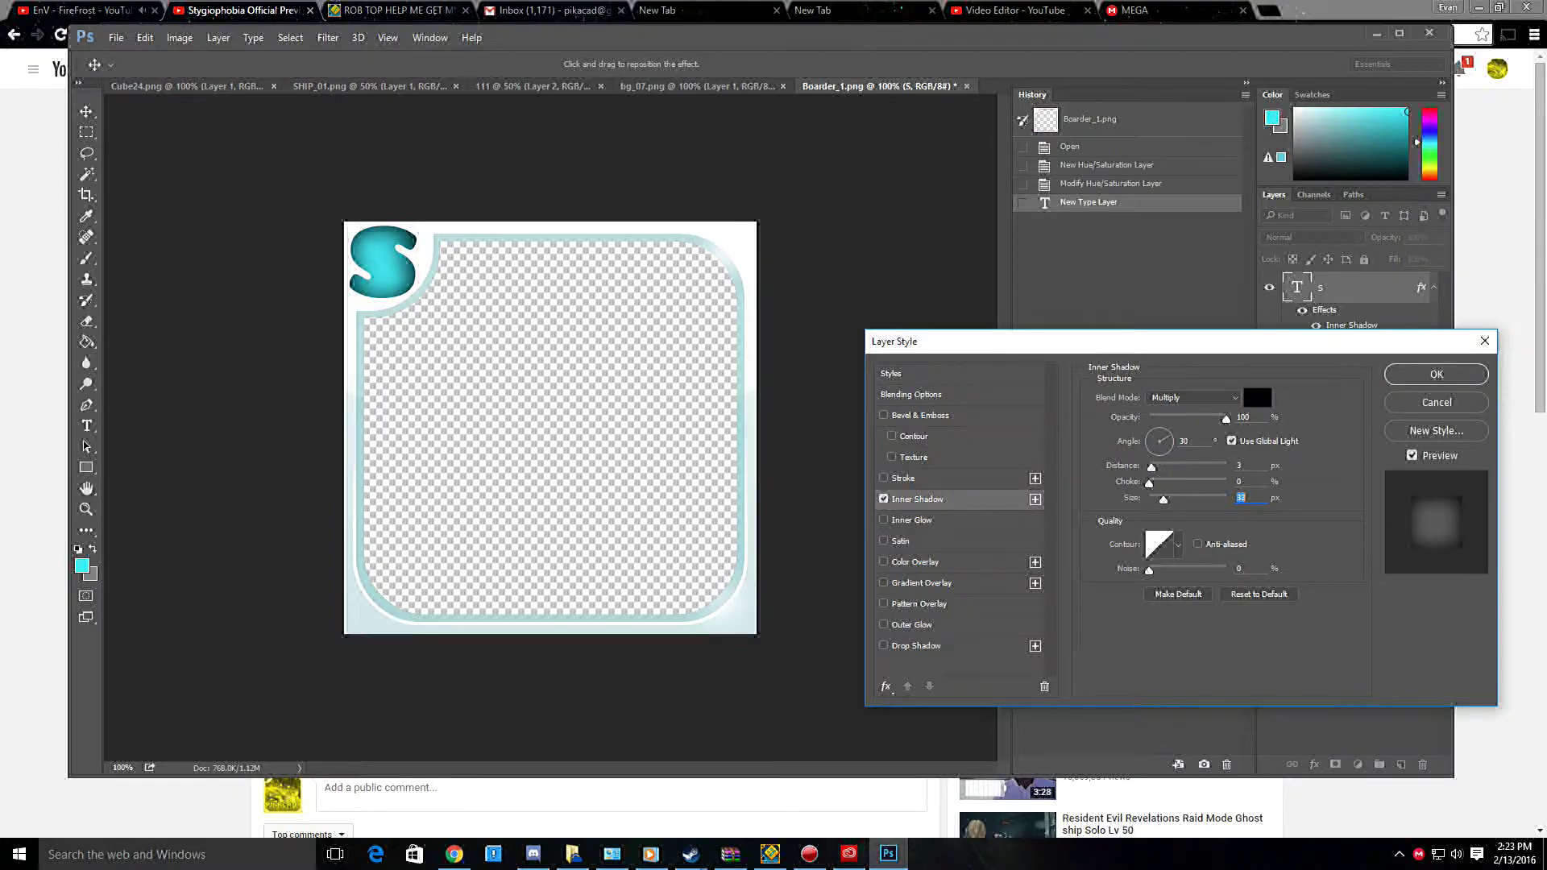
click(892, 457)
click(891, 457)
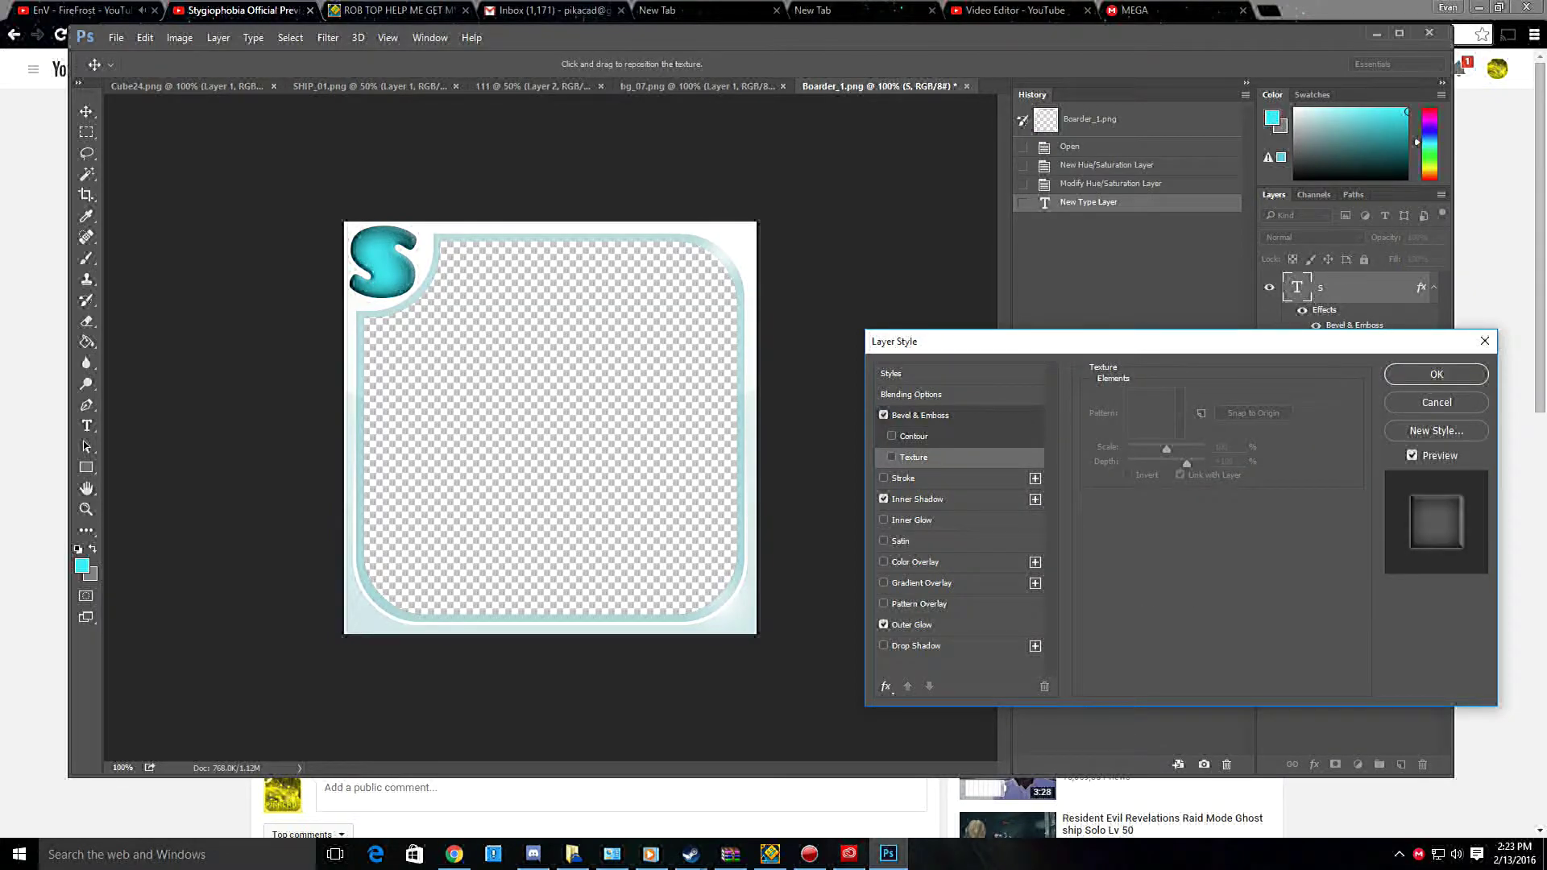
Add a black outer glow at 100% opacity to the letter S, enlarge its size and apply the layer style.
click(911, 625)
click(1130, 449)
key(Escape)
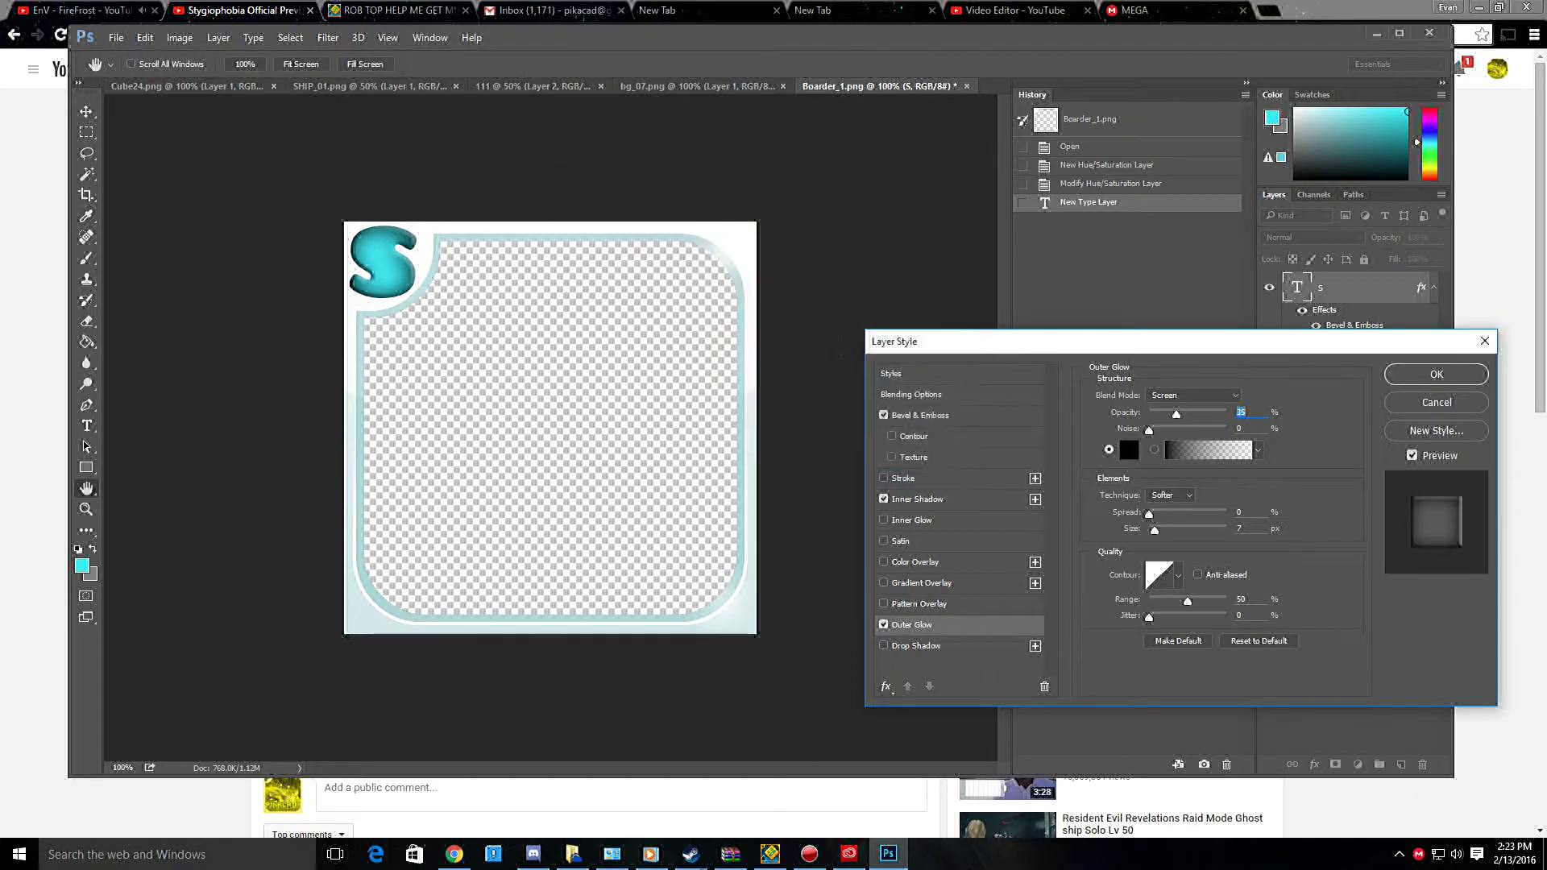
key(Down)
key(Down)
key(Down)
key(Down)
key(Down)
key(Down)
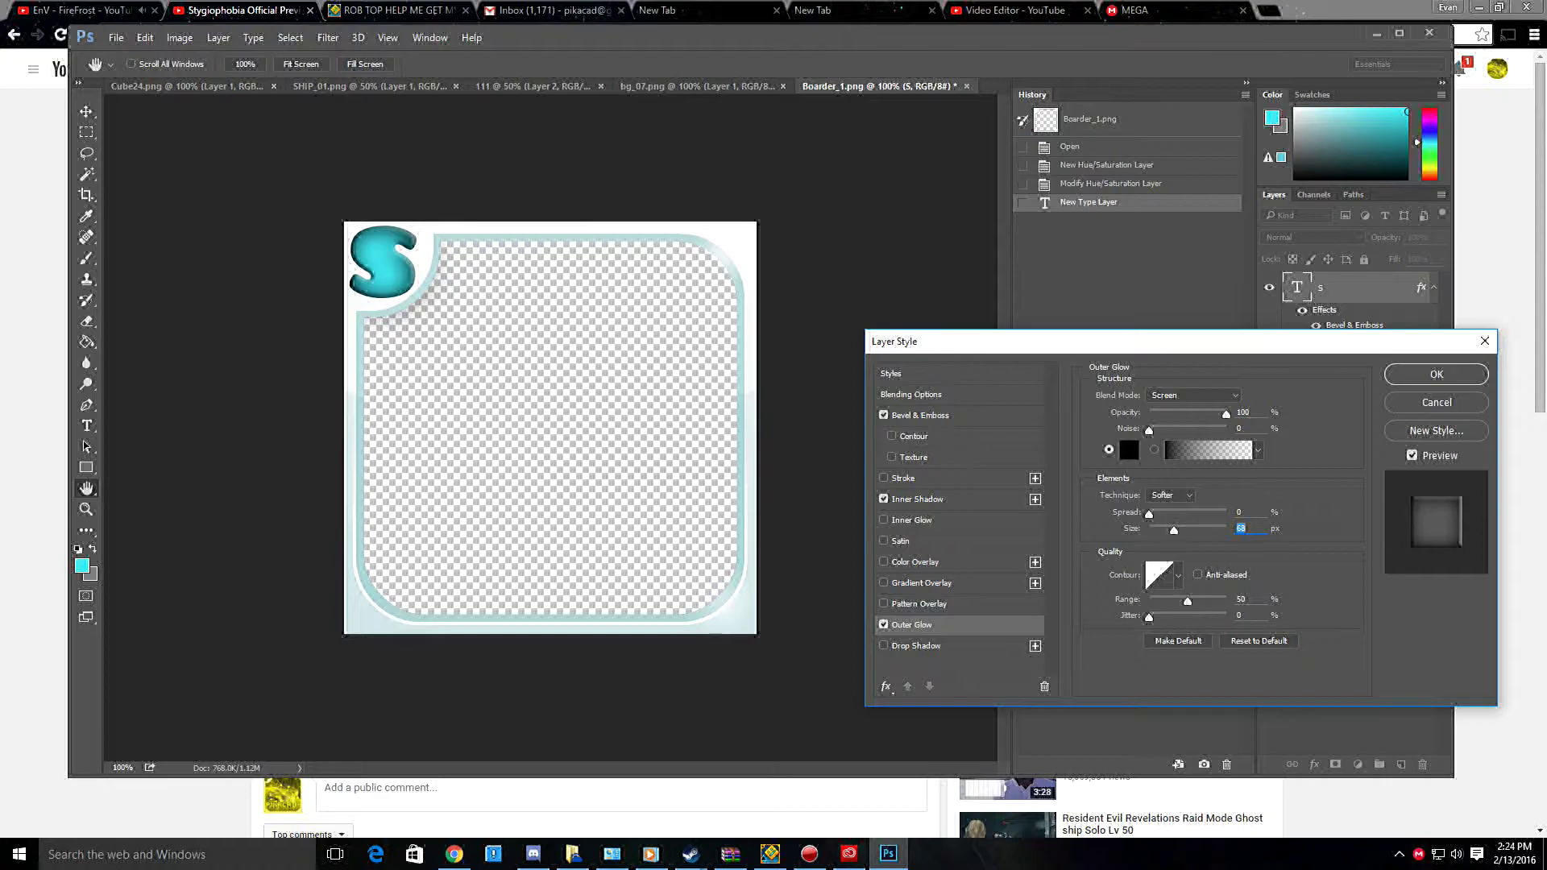
key(Return)
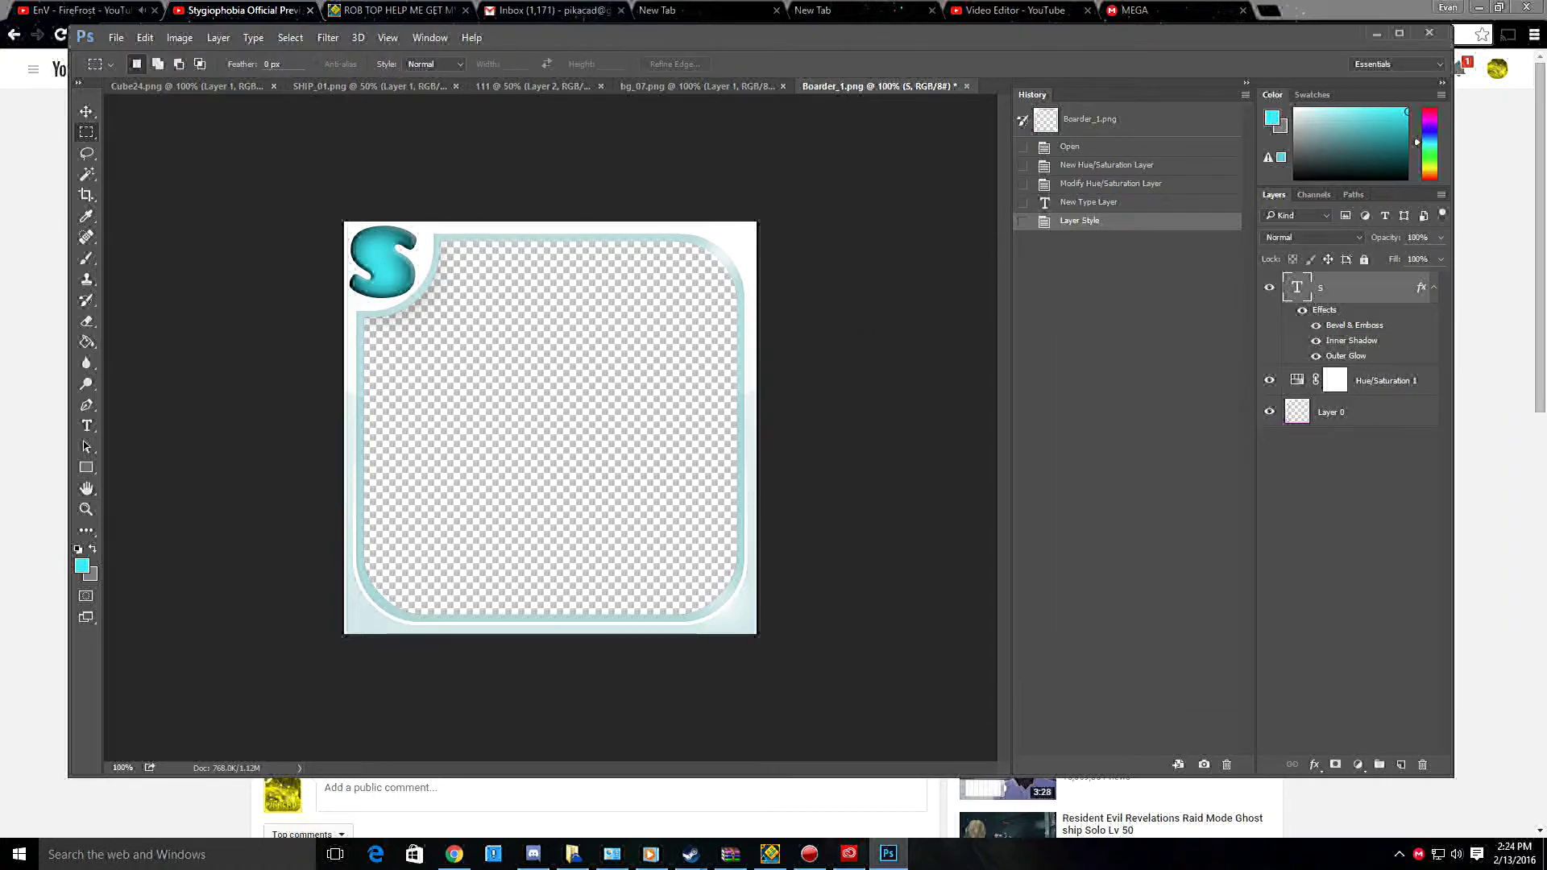
key(1)
click(1387, 380)
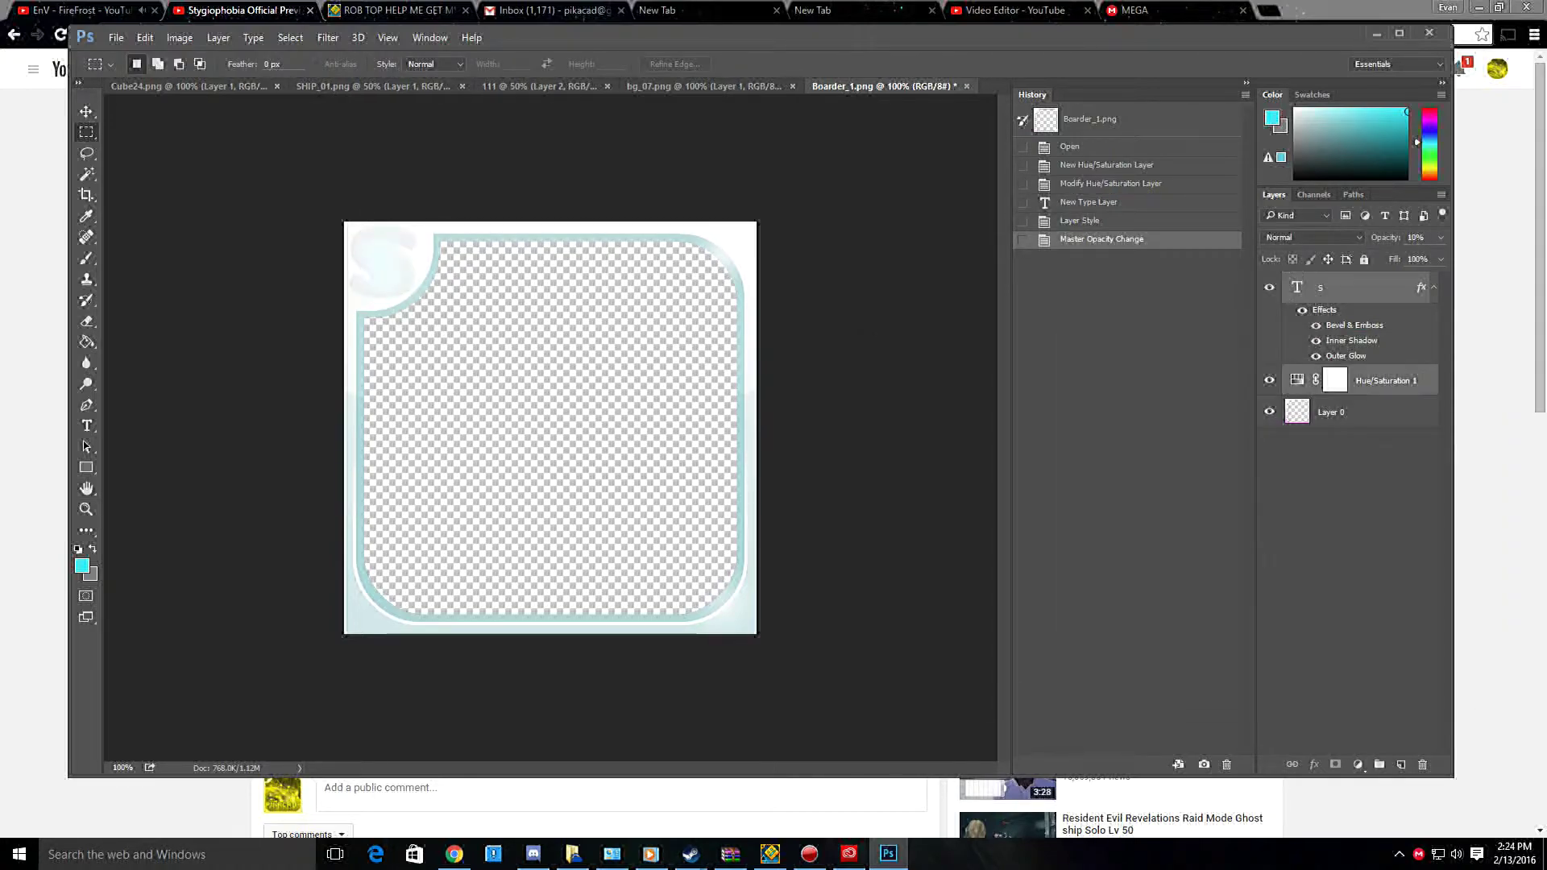
click(1335, 380)
key(ctrl+z)
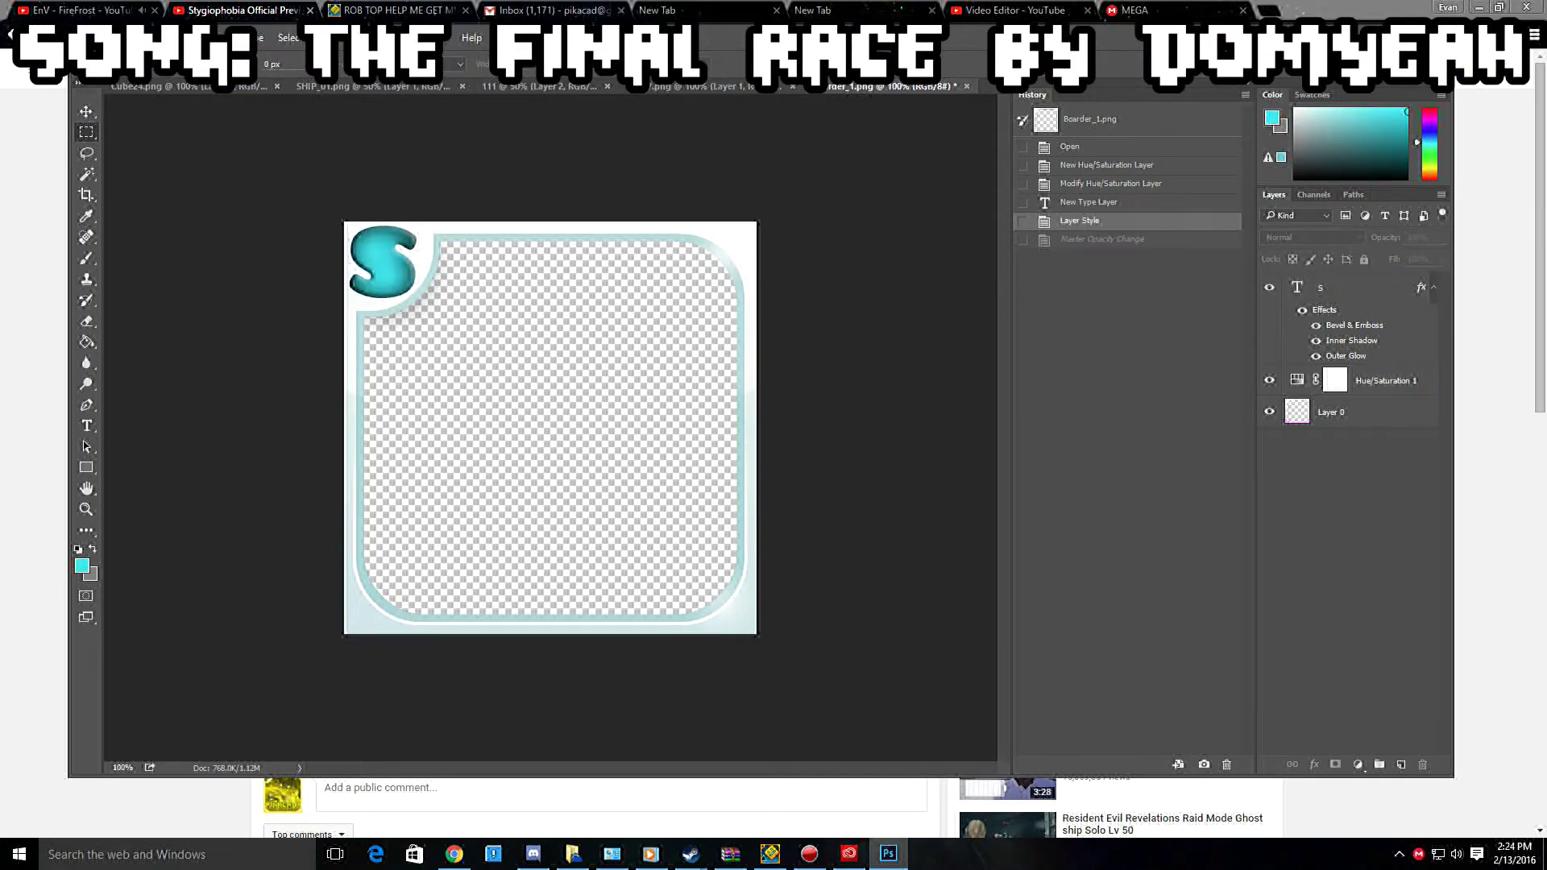
Merge the Hue/Saturation, border and S layers into one and position the result over the artwork in bg_07.png.
click(218, 37)
click(266, 583)
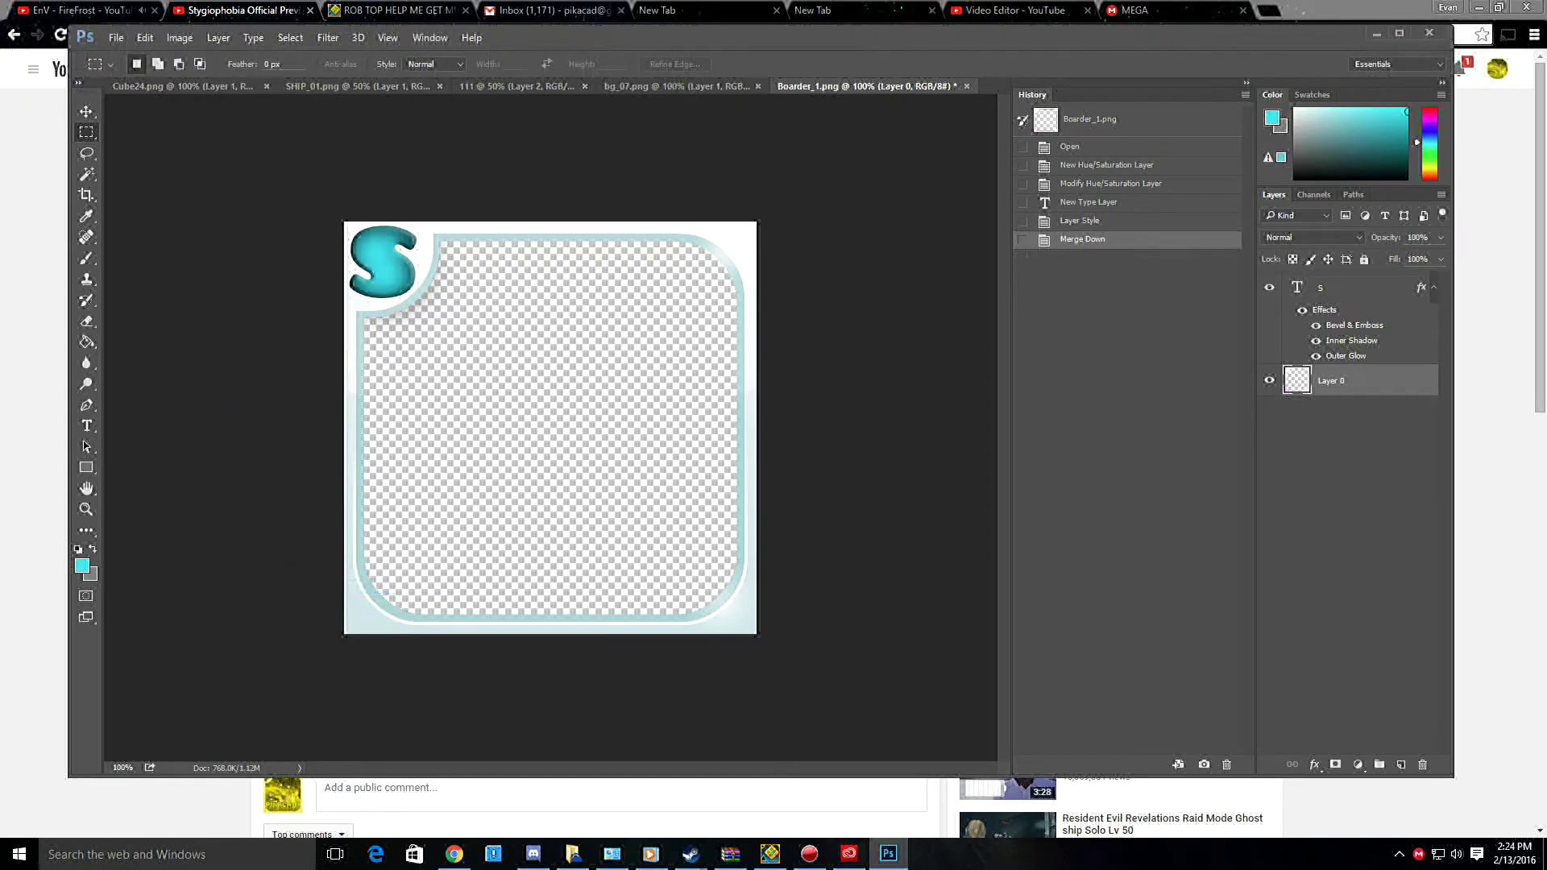
click(218, 37)
click(266, 615)
key(v)
drag(574, 351, 548, 427)
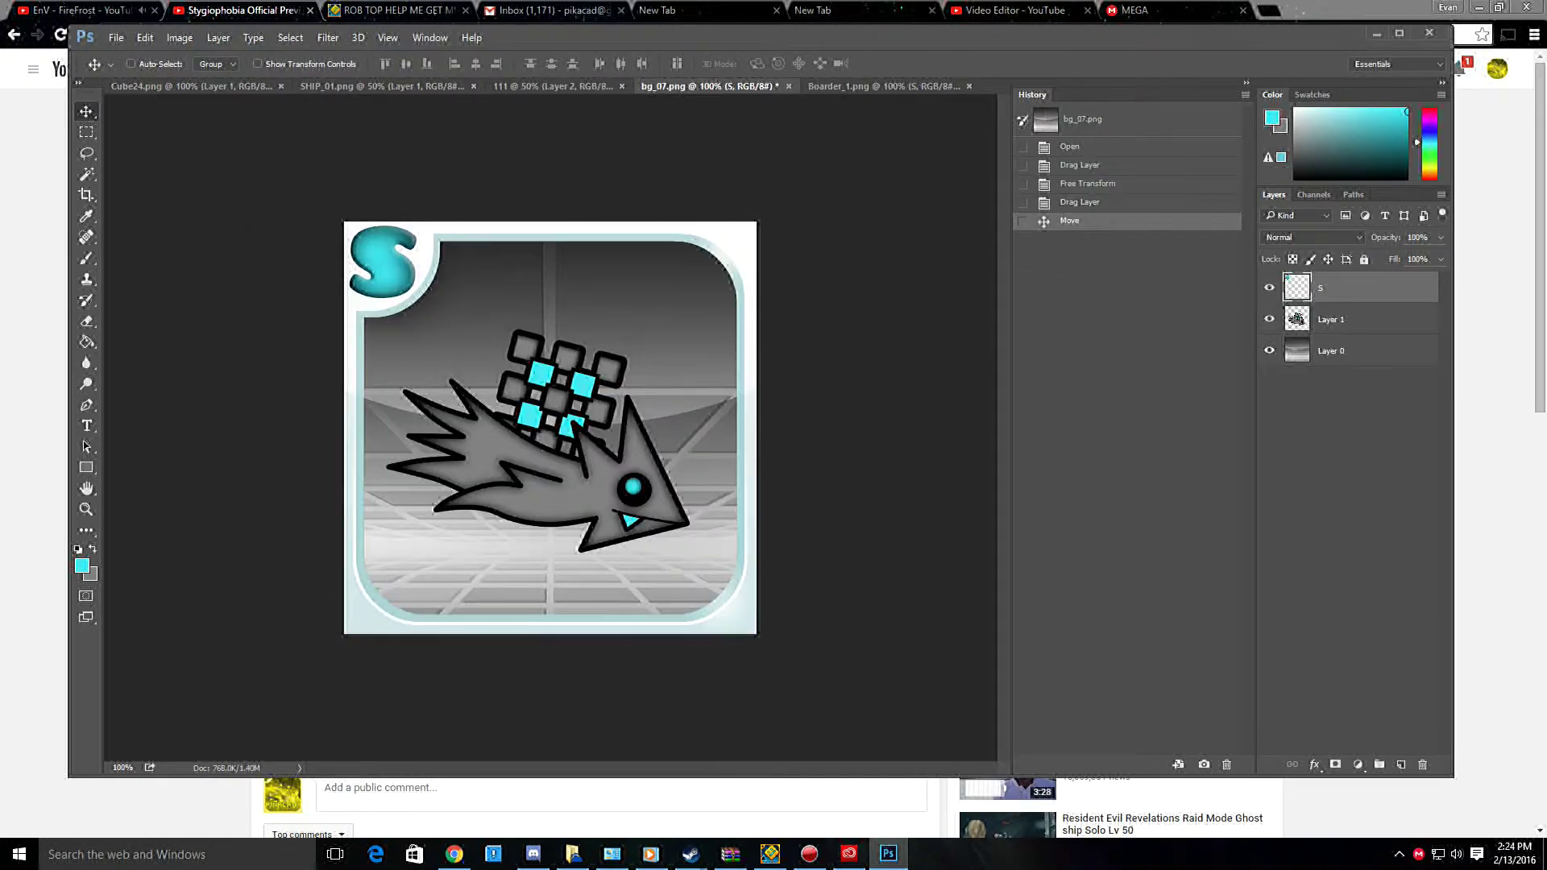
Try to open Thanks.psd from the Download folder on drive F.
click(145, 37)
click(129, 72)
scroll(403, 242, down, 2)
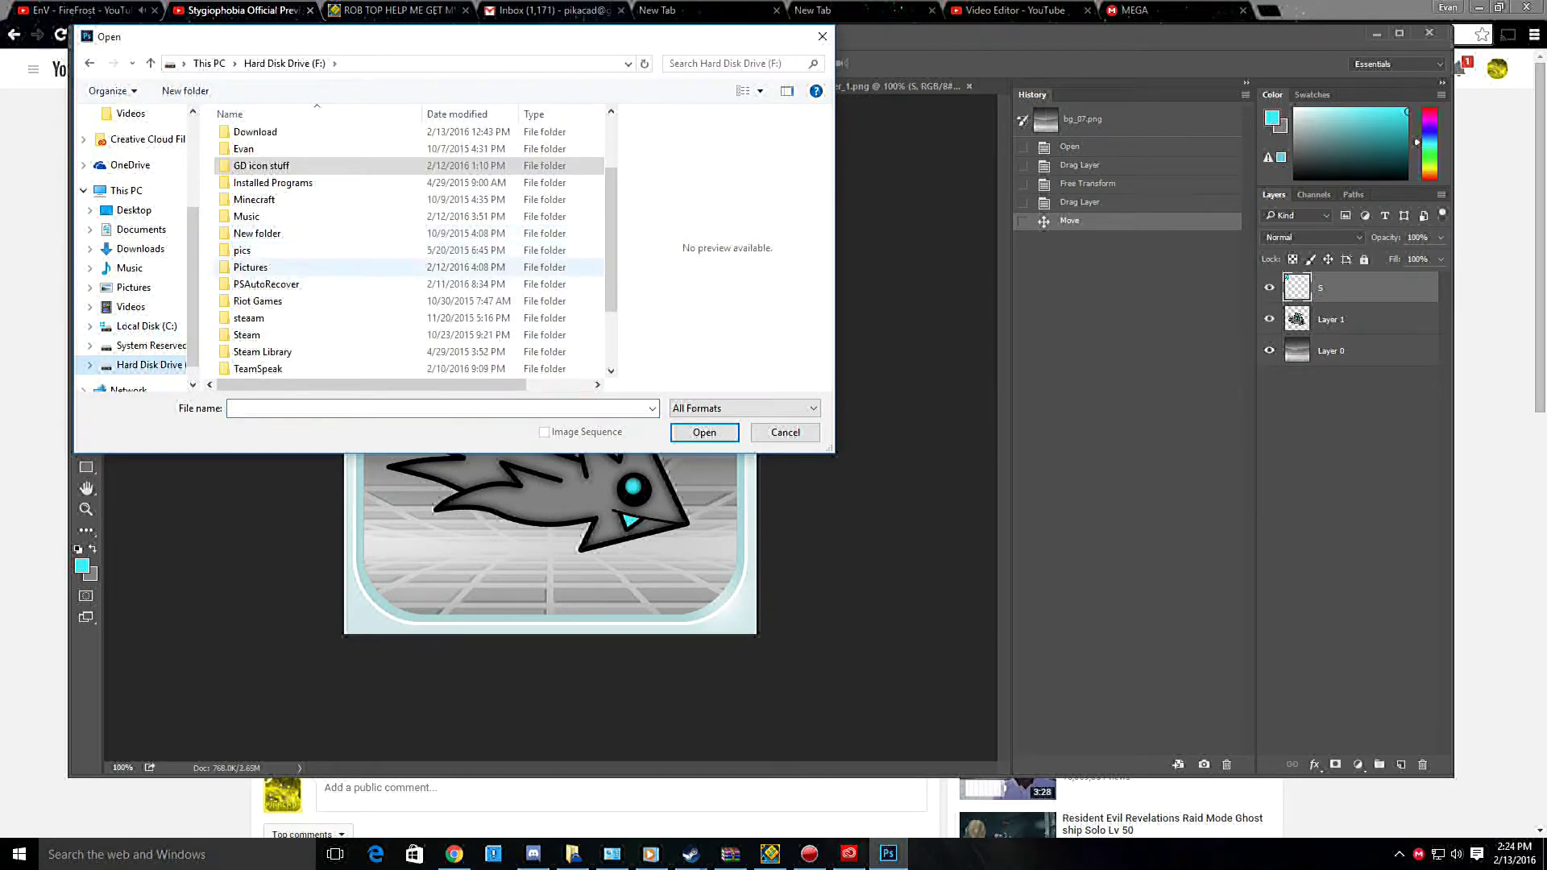
scroll(403, 241, up, 2)
double_click(261, 256)
key(BackSpace)
double_click(265, 249)
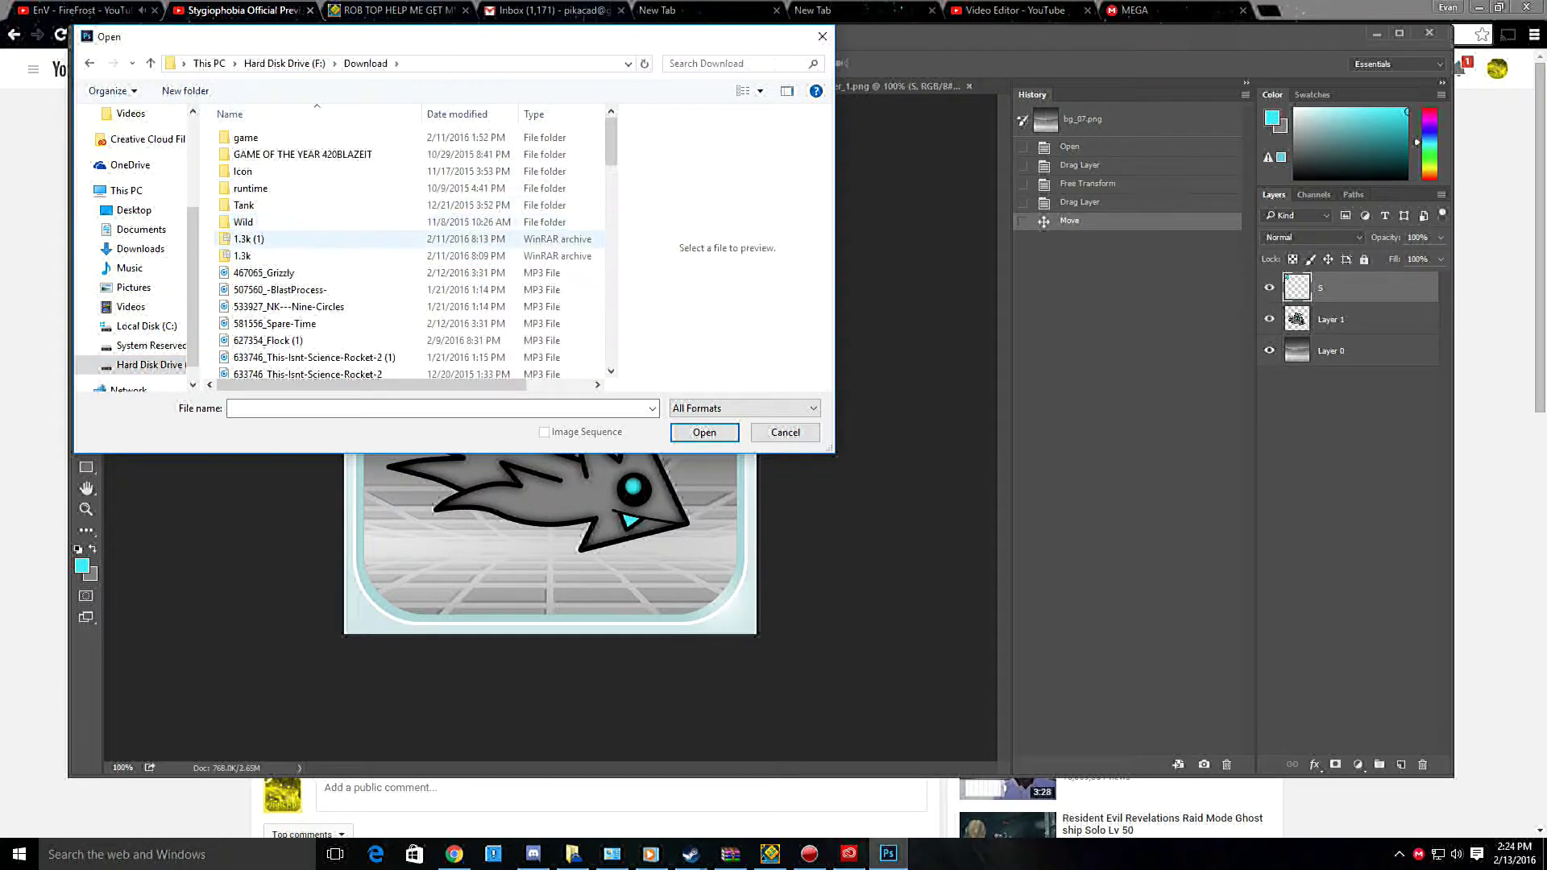
scroll(323, 266, down, 10)
double_click(258, 267)
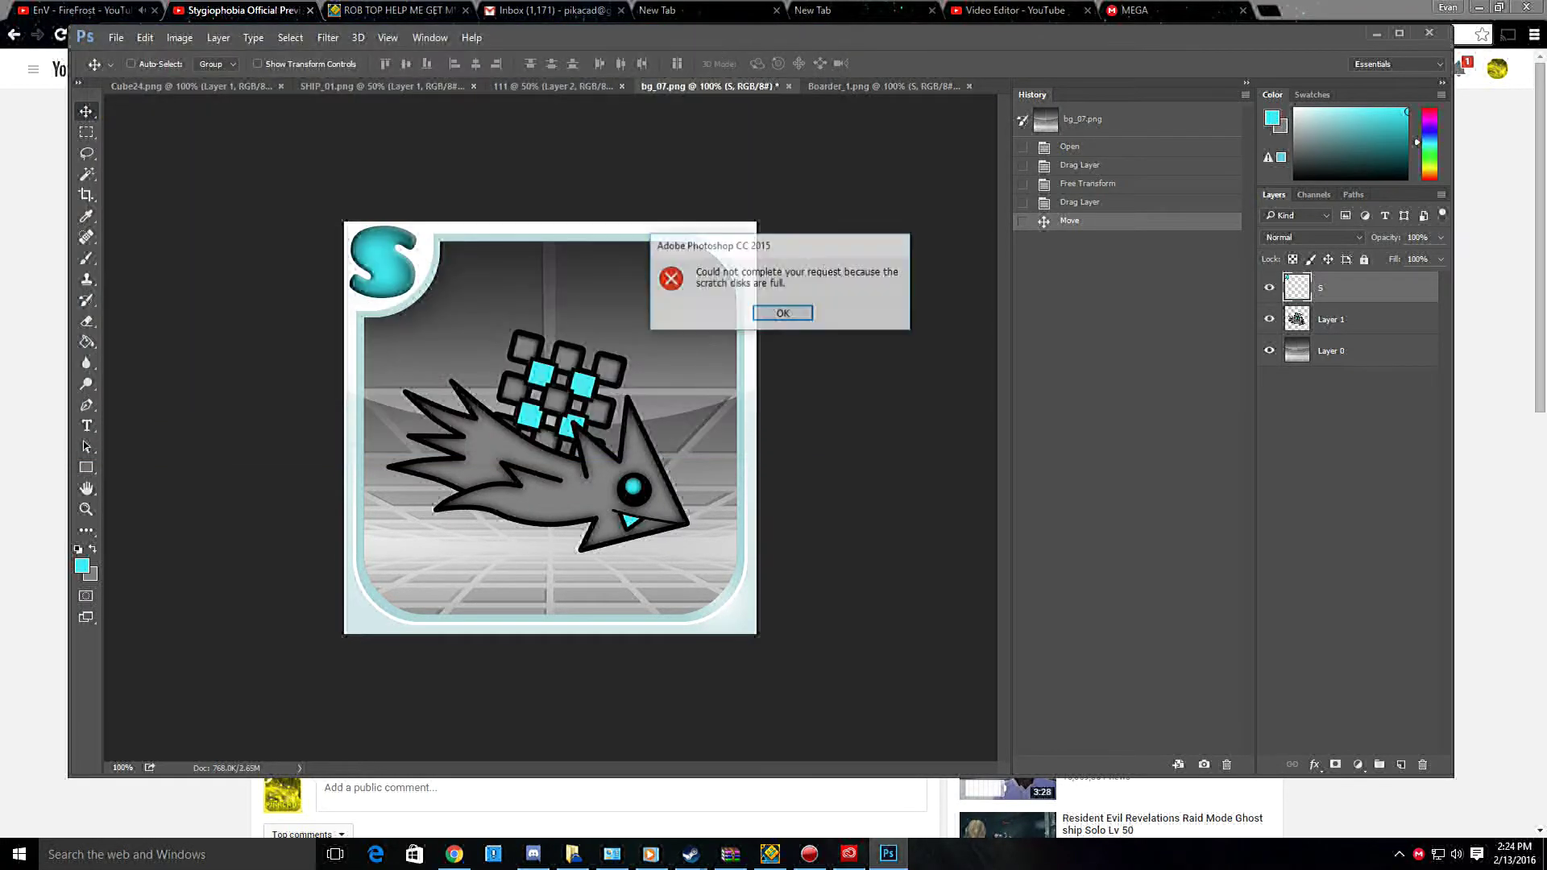
click(783, 313)
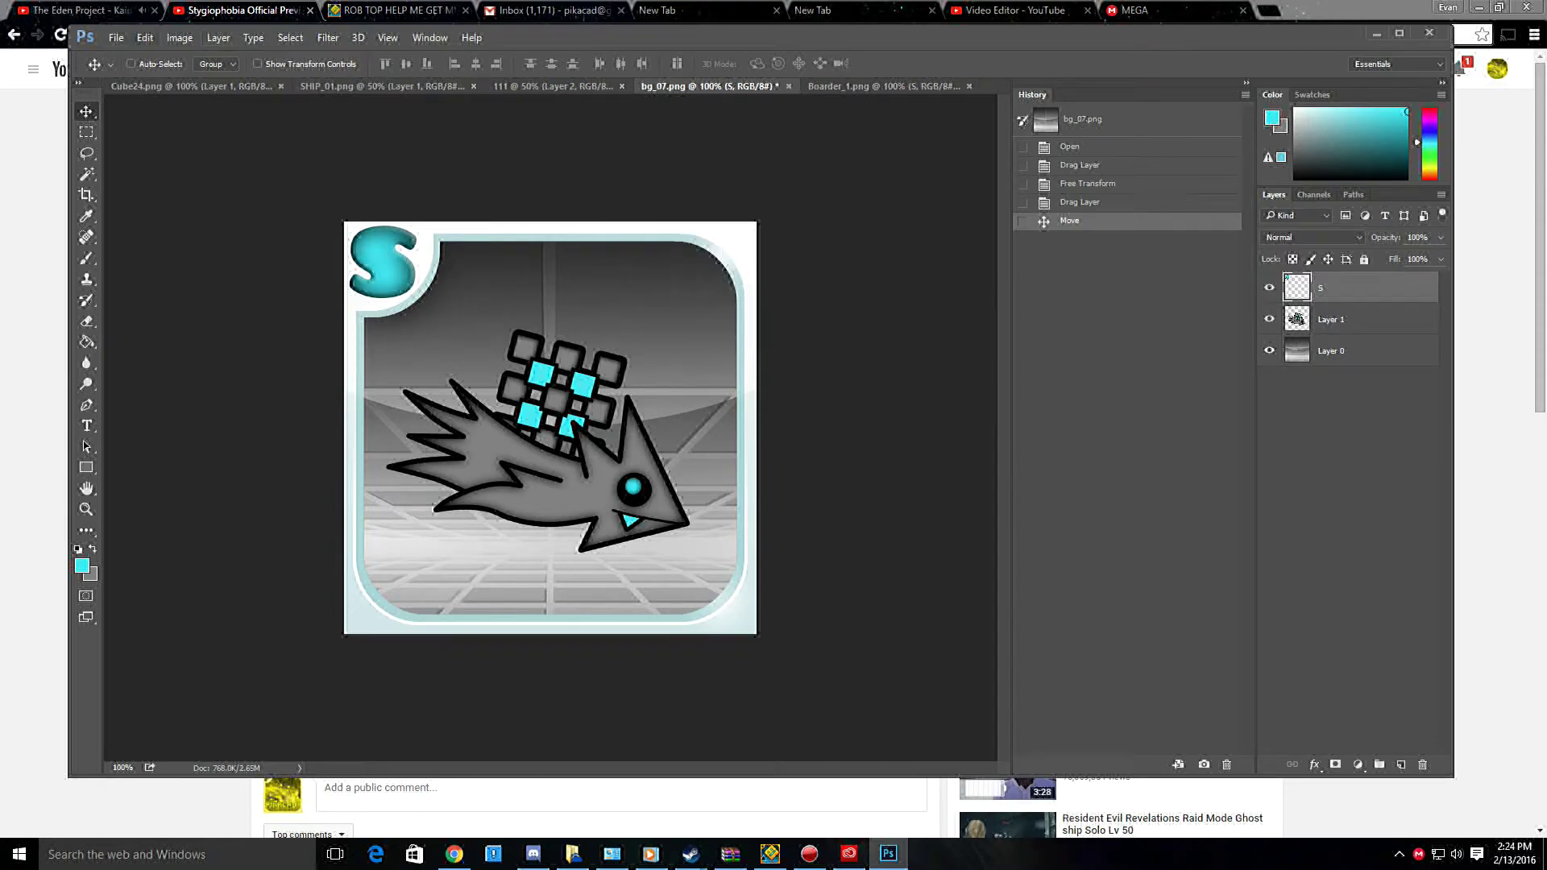
Open the Scratch Disks preferences and accept the settings.
click(145, 37)
mouse_move(185, 649)
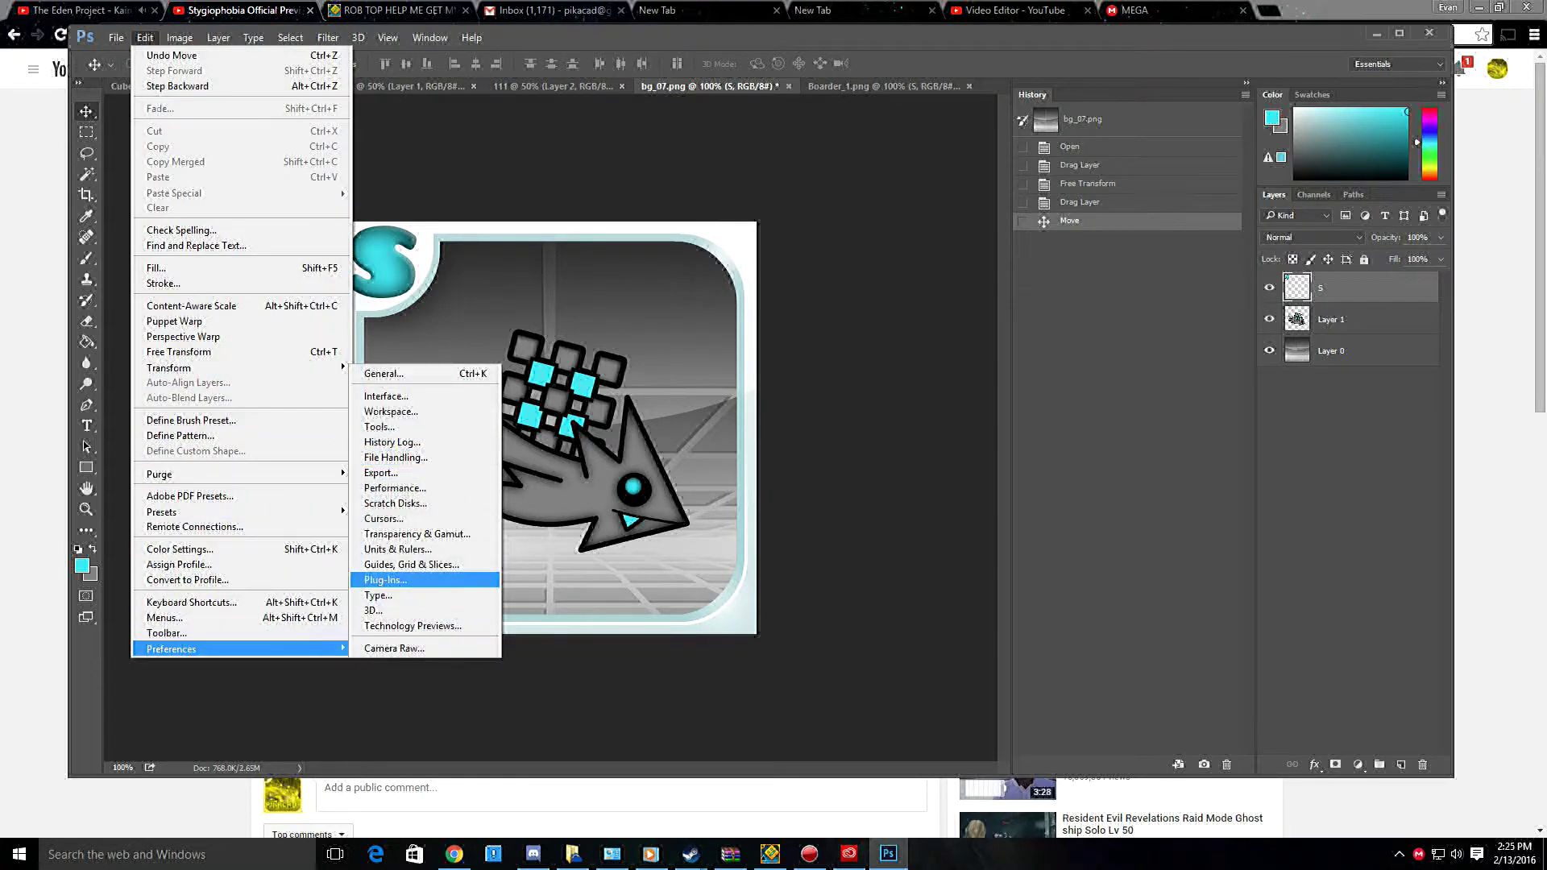
click(395, 503)
click(1087, 165)
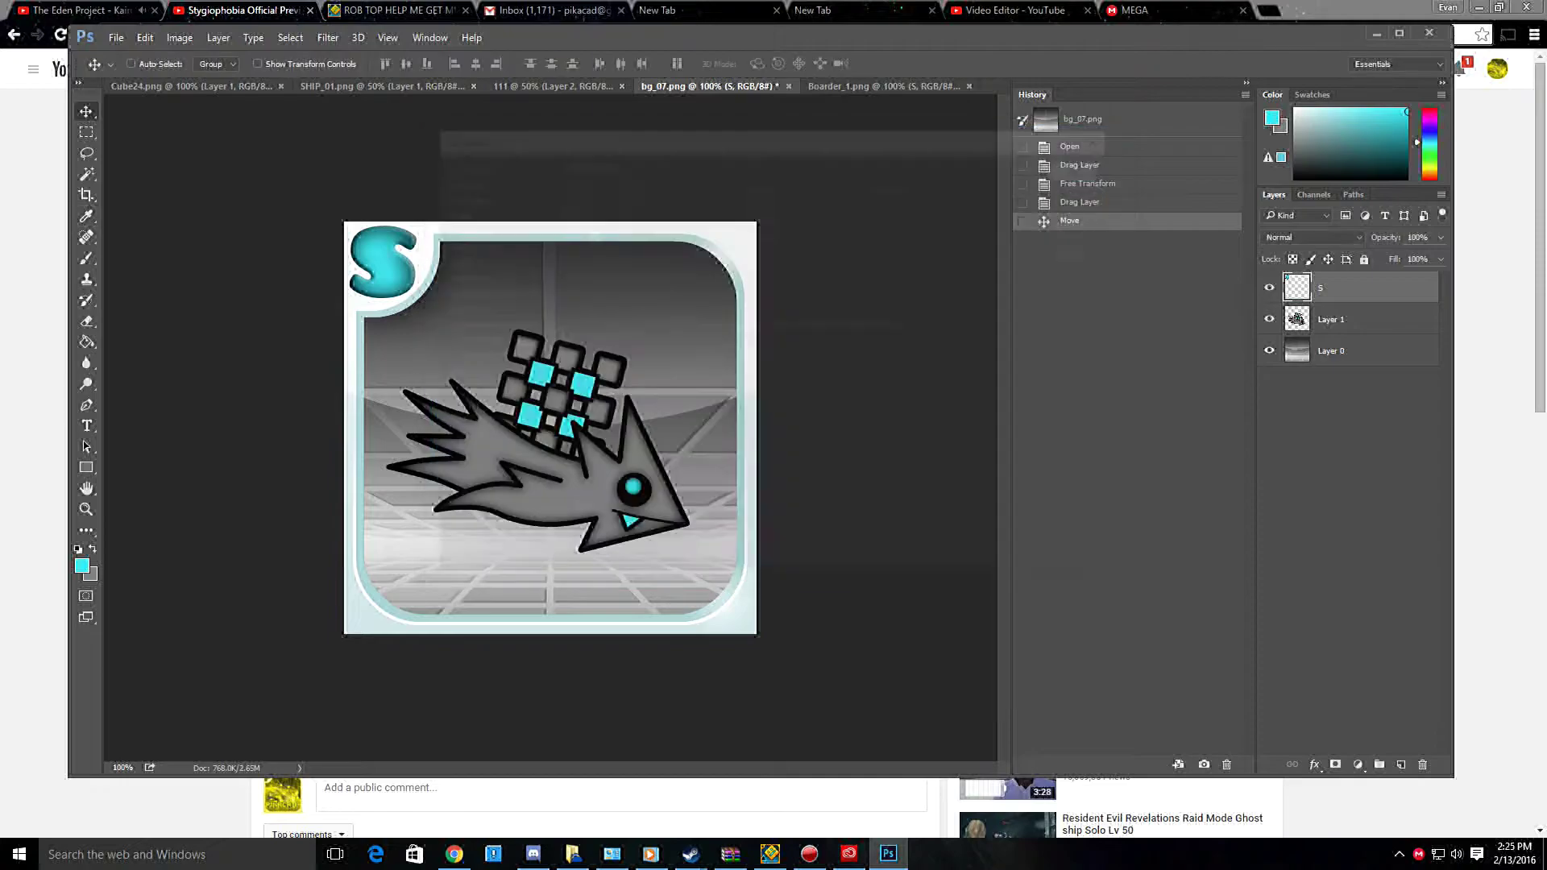
Open Thanks.psd from the Download folder on drive F and dismiss the prompt on opening.
click(145, 37)
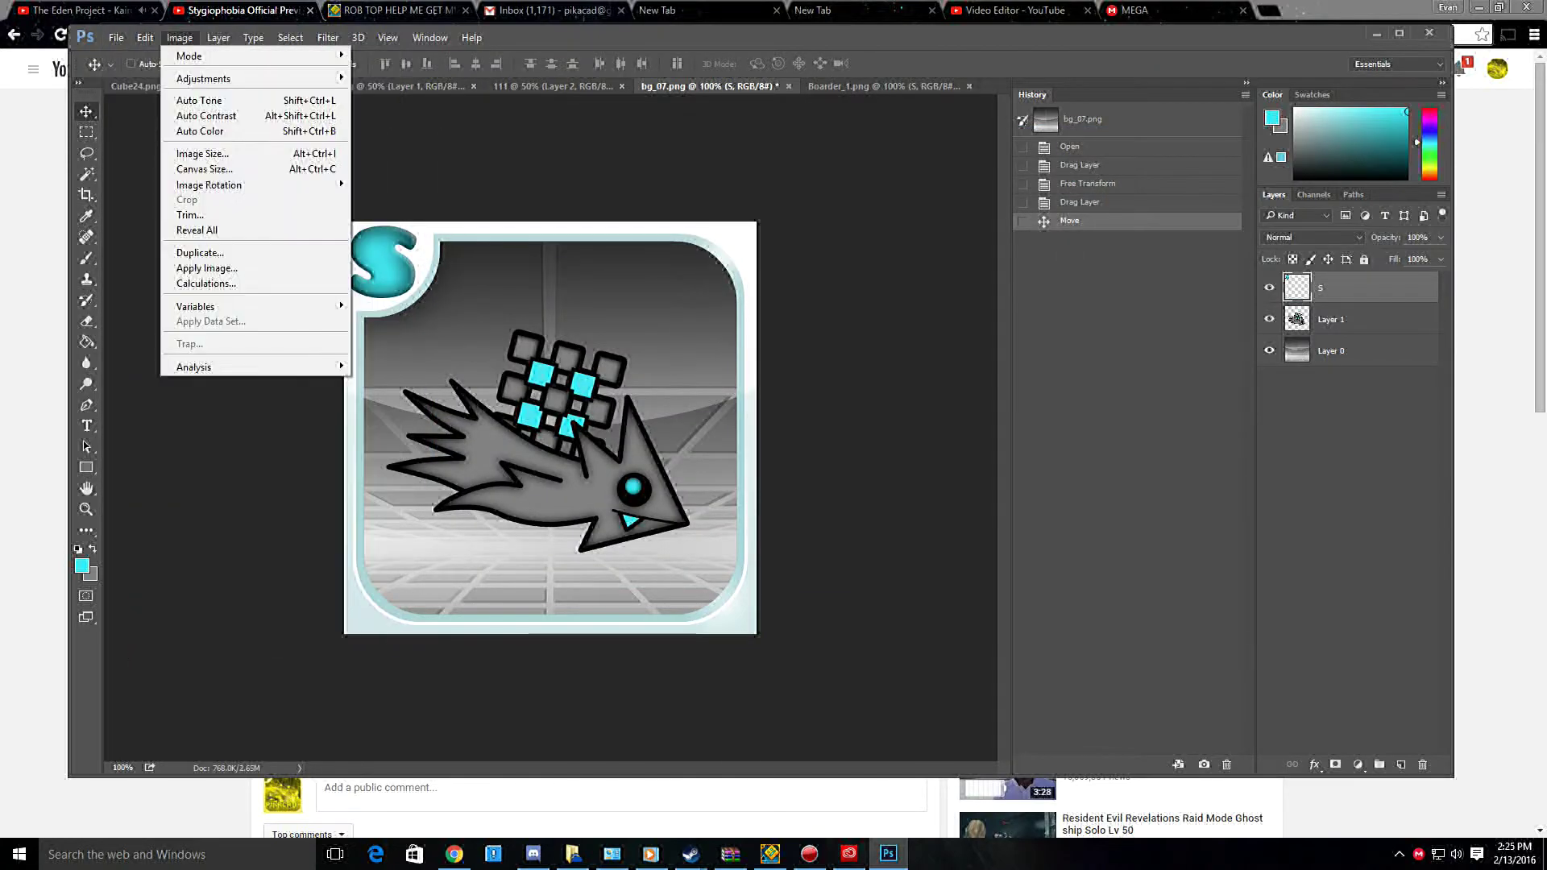
click(153, 70)
scroll(411, 242, down, 4)
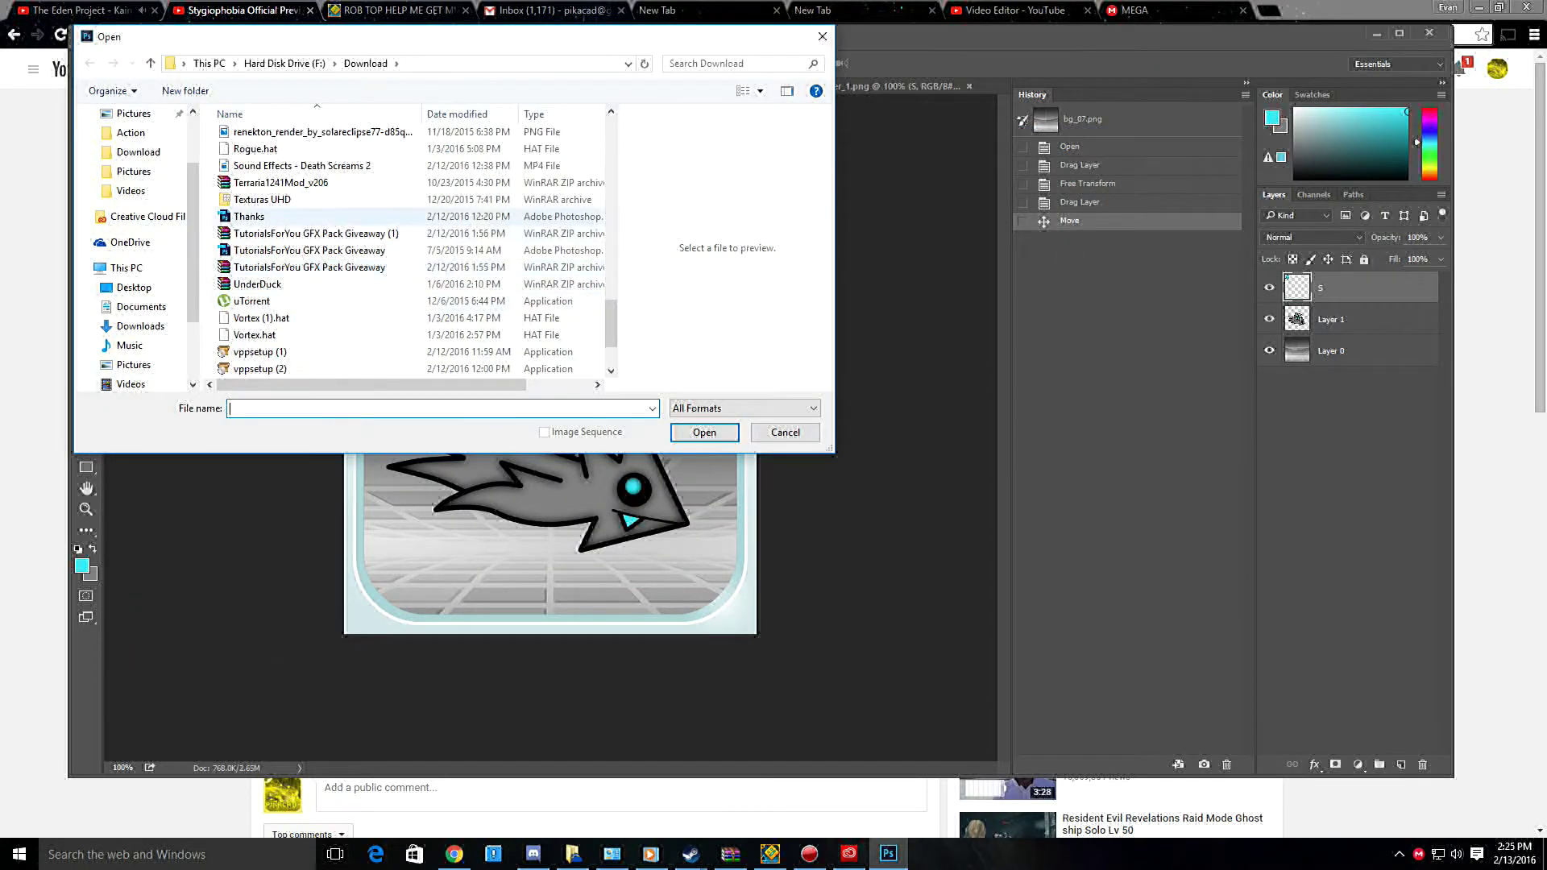
double_click(266, 284)
key(Escape)
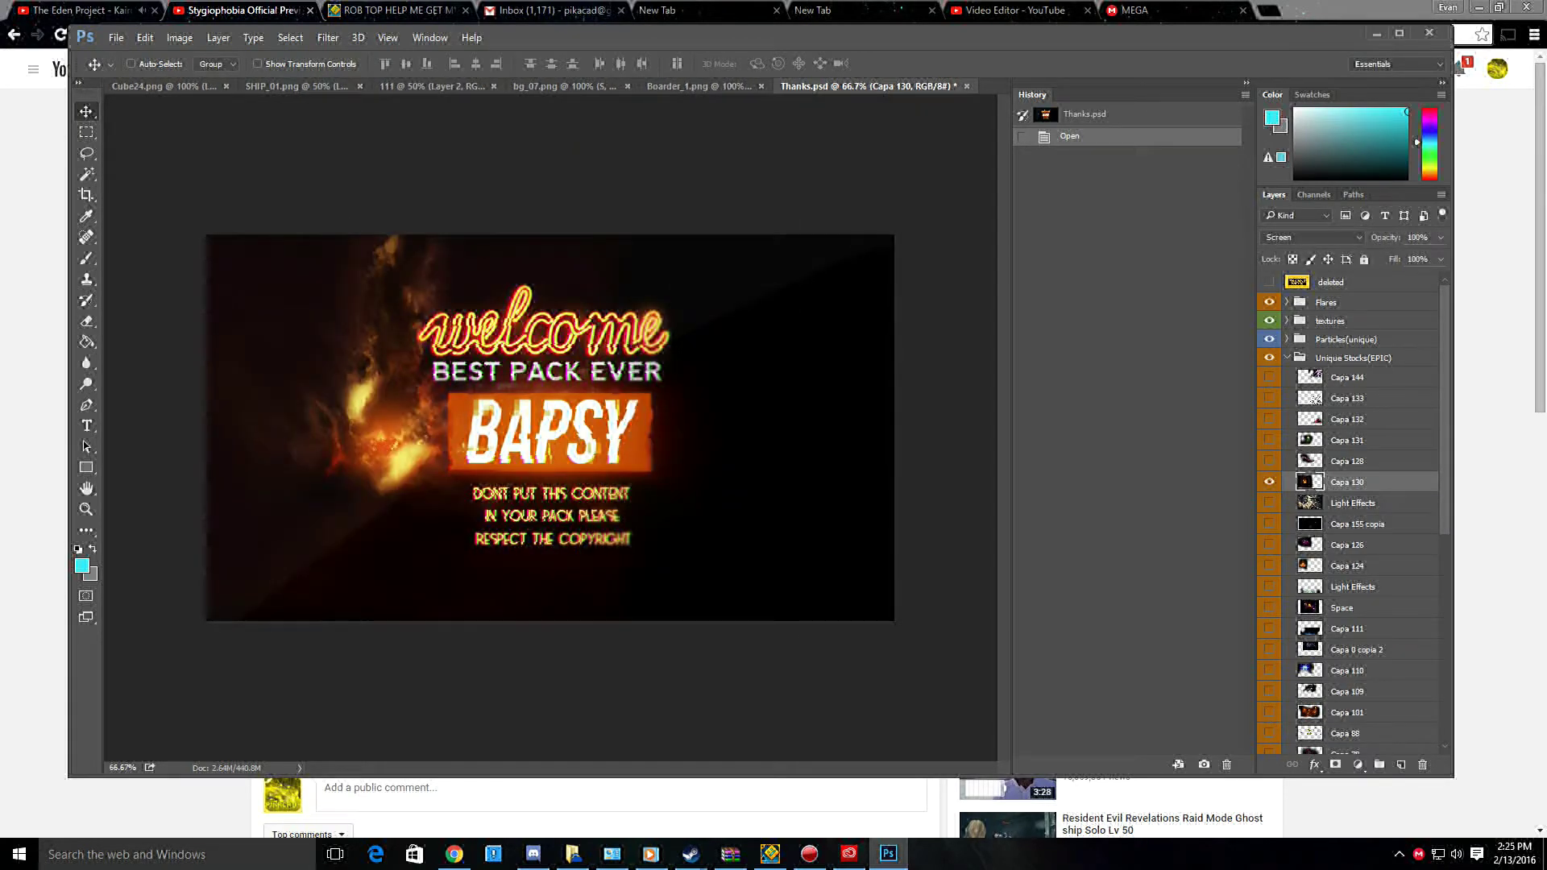
Copy the Capa 130 fire layer into bg_07.png, scale it to about 85% and rotate it about -64° over the ship's nose.
mouse_move(548, 428)
mouse_down()
mouse_move(564, 86)
mouse_move(516, 129)
mouse_move(564, 419)
mouse_up()
click(145, 37)
click(169, 335)
drag(306, 669, 826, 145)
drag(621, 489, 664, 514)
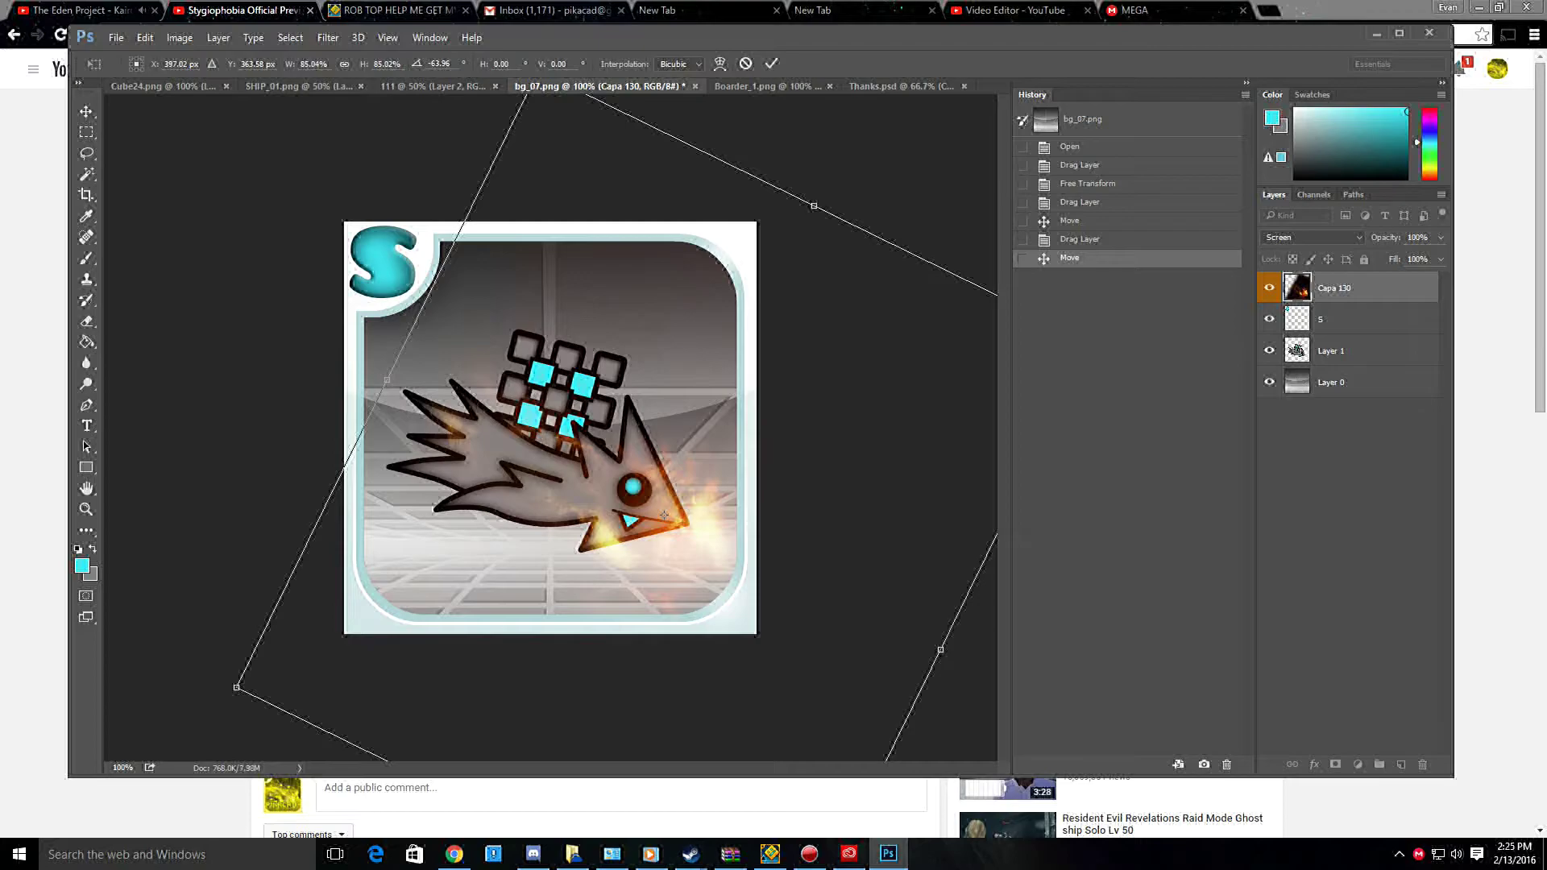
key(m)
key(Return)
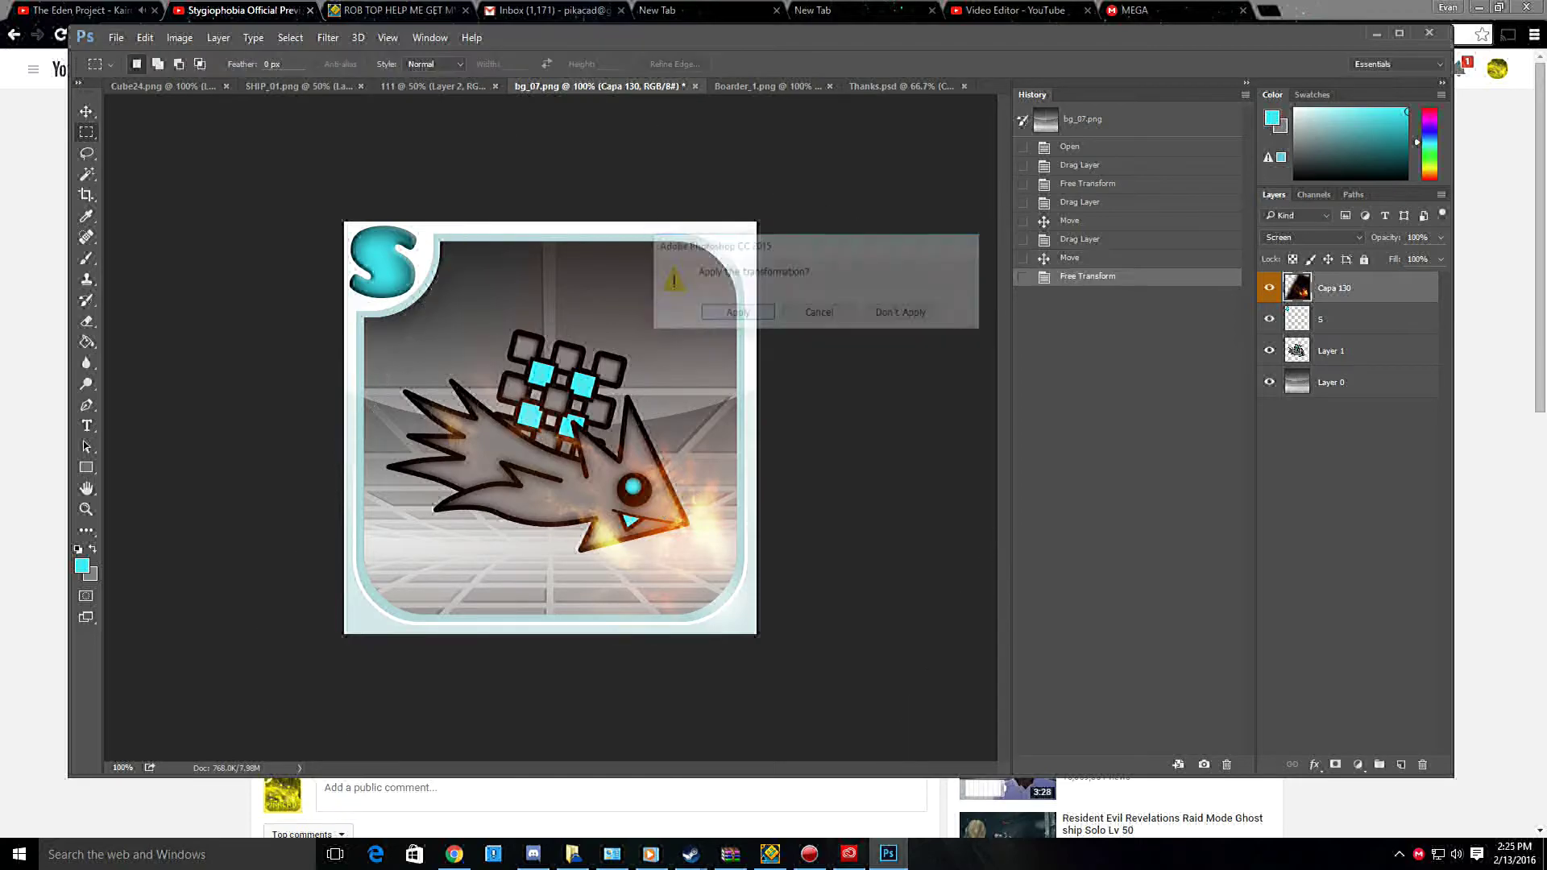
Colorize the fire teal with a Hue/Saturation adjustment layer and merge it down into Capa 130.
click(1358, 764)
click(1410, 568)
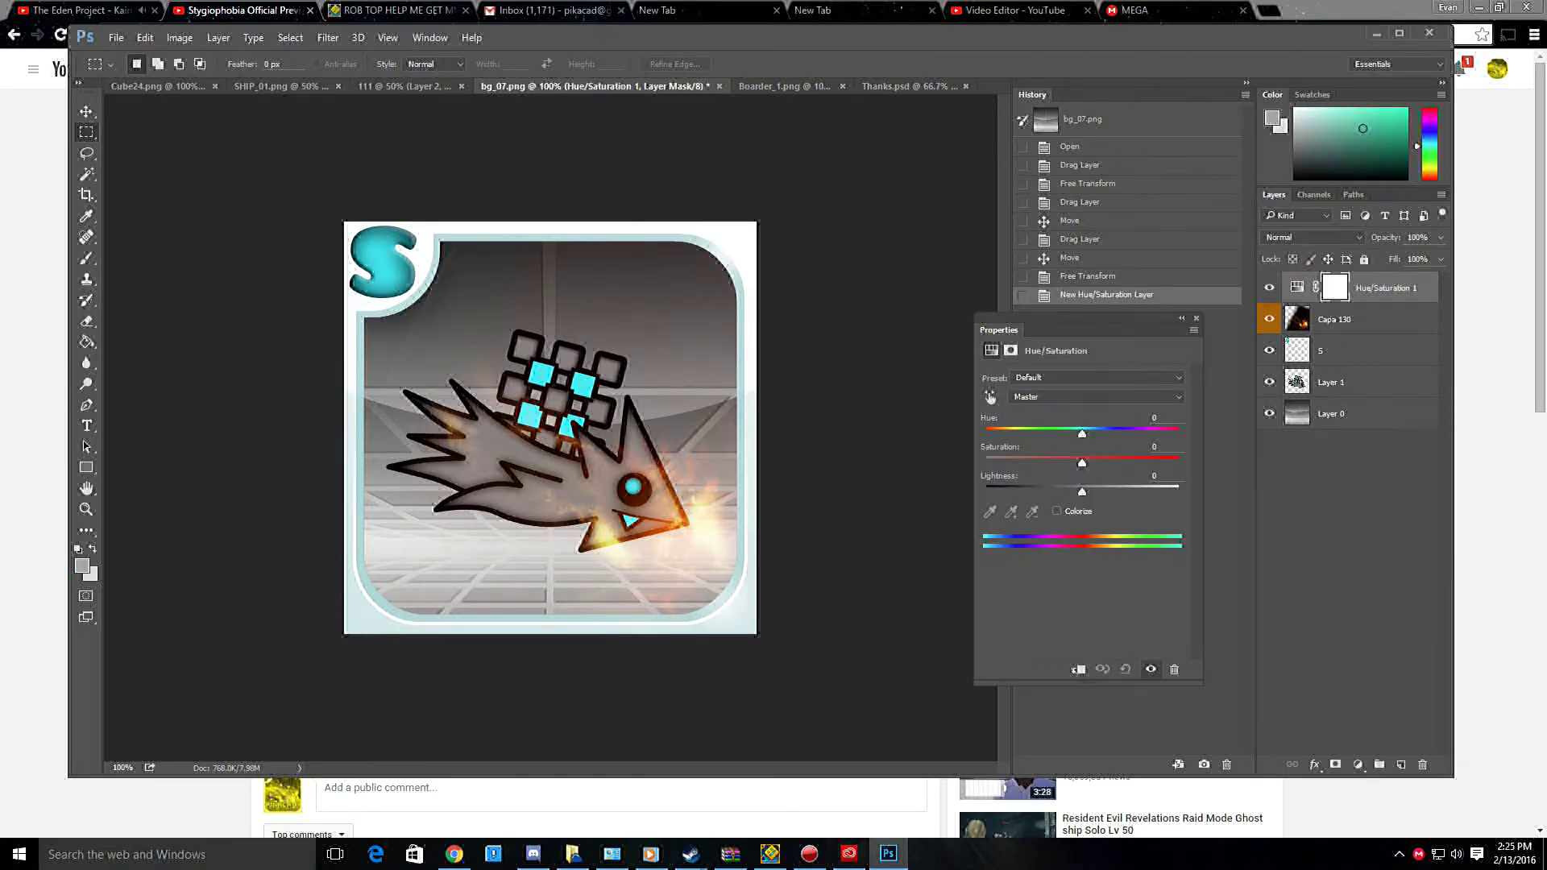
click(1057, 511)
drag(1035, 462, 1101, 491)
click(219, 38)
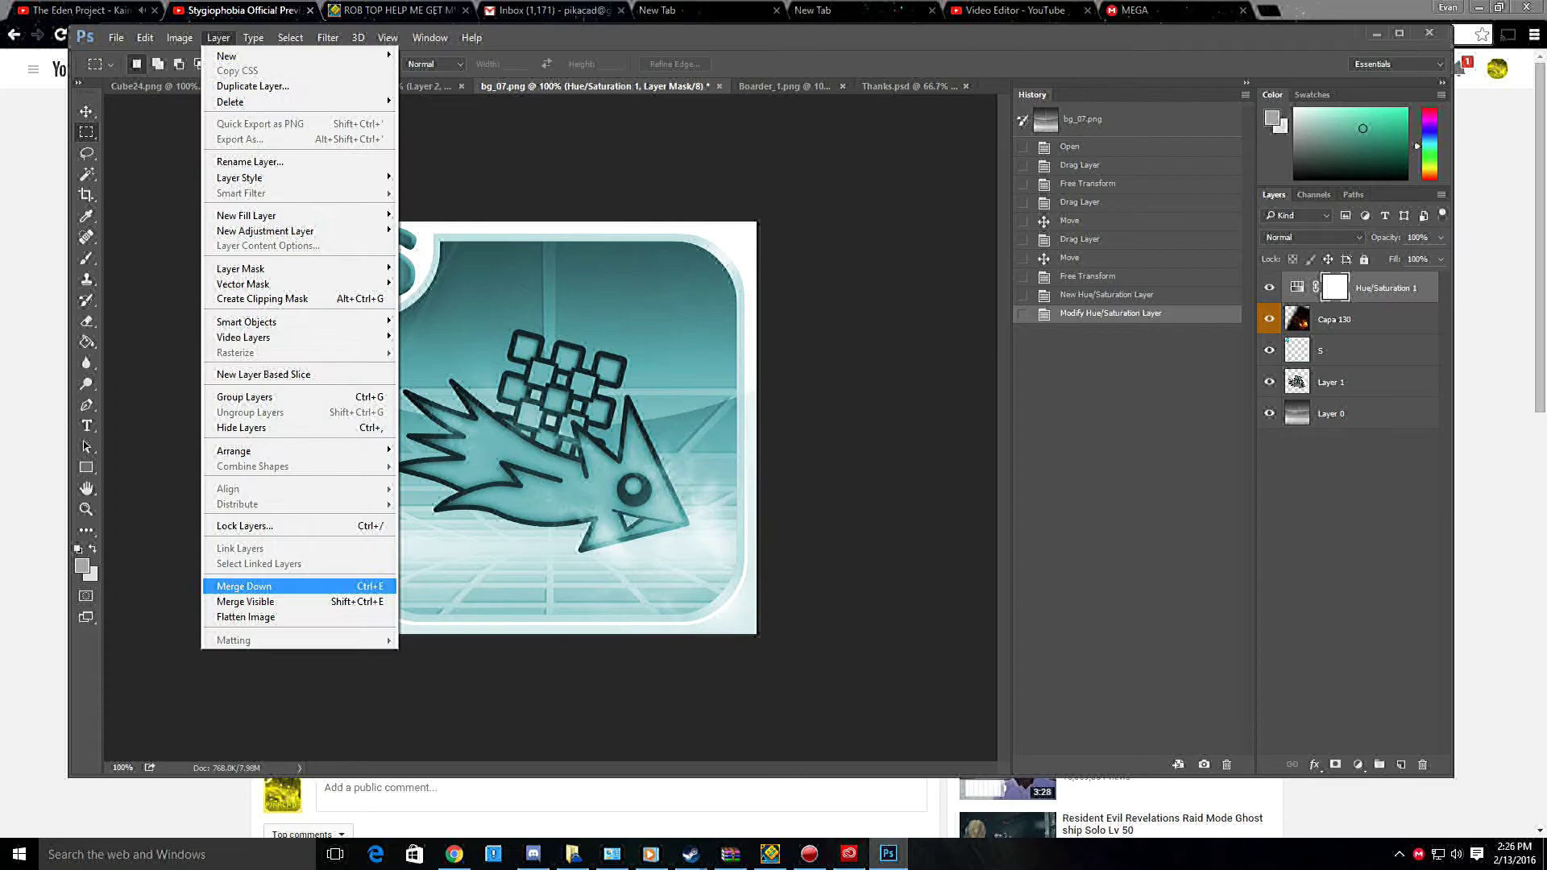
click(258, 582)
Preview Capa 126 in Thanks.psd, and copy the Space layer into bg_07.png, placing its flames over the cube and ship.
key(ctrl+Tab)
key(ctrl+Tab)
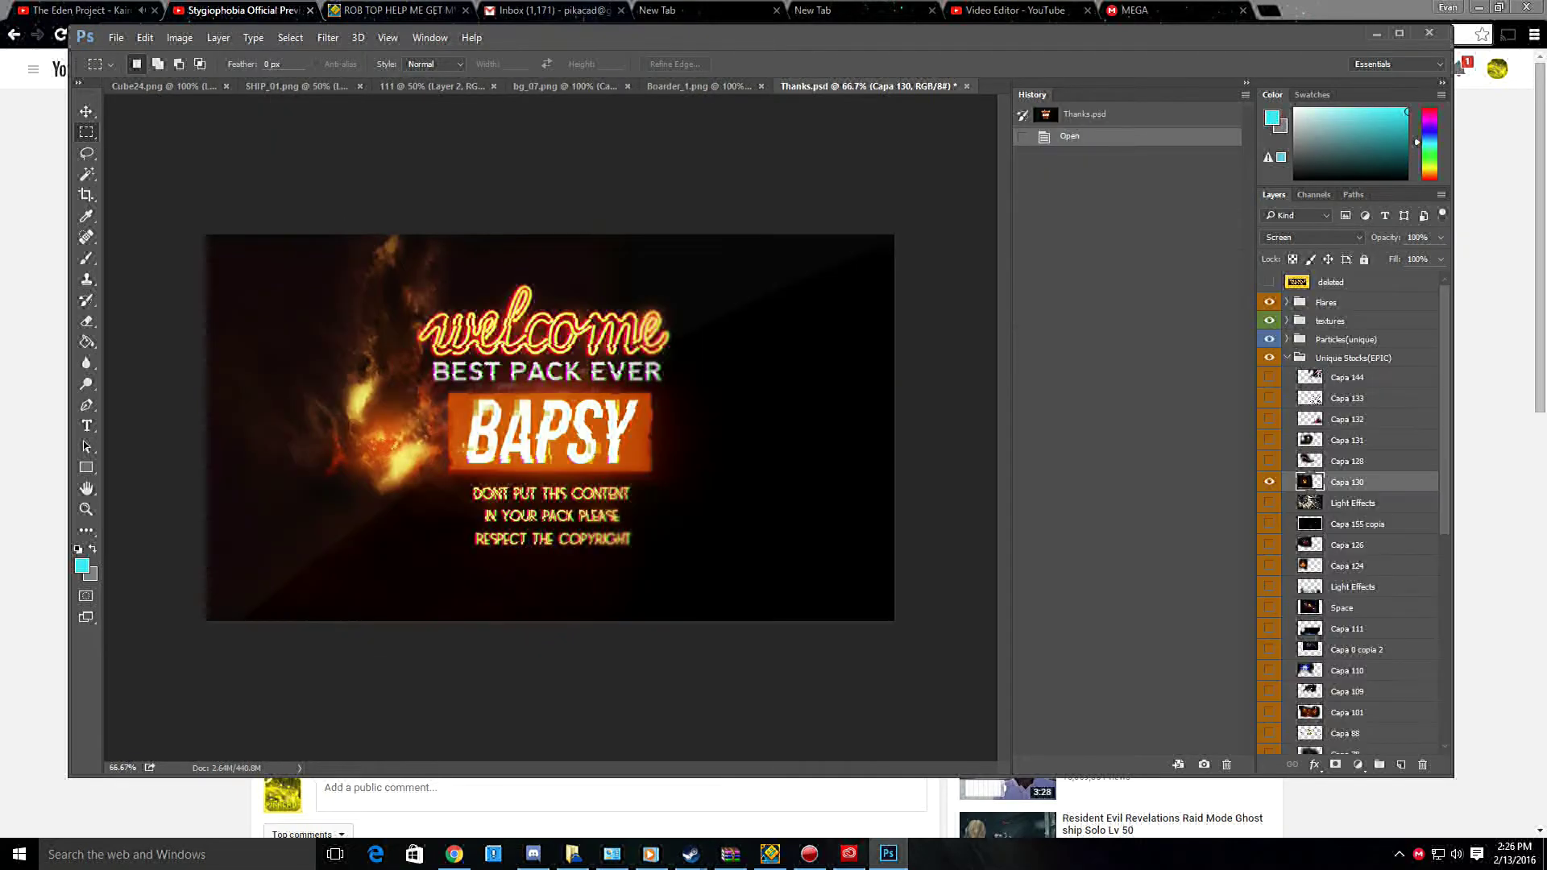
click(1269, 544)
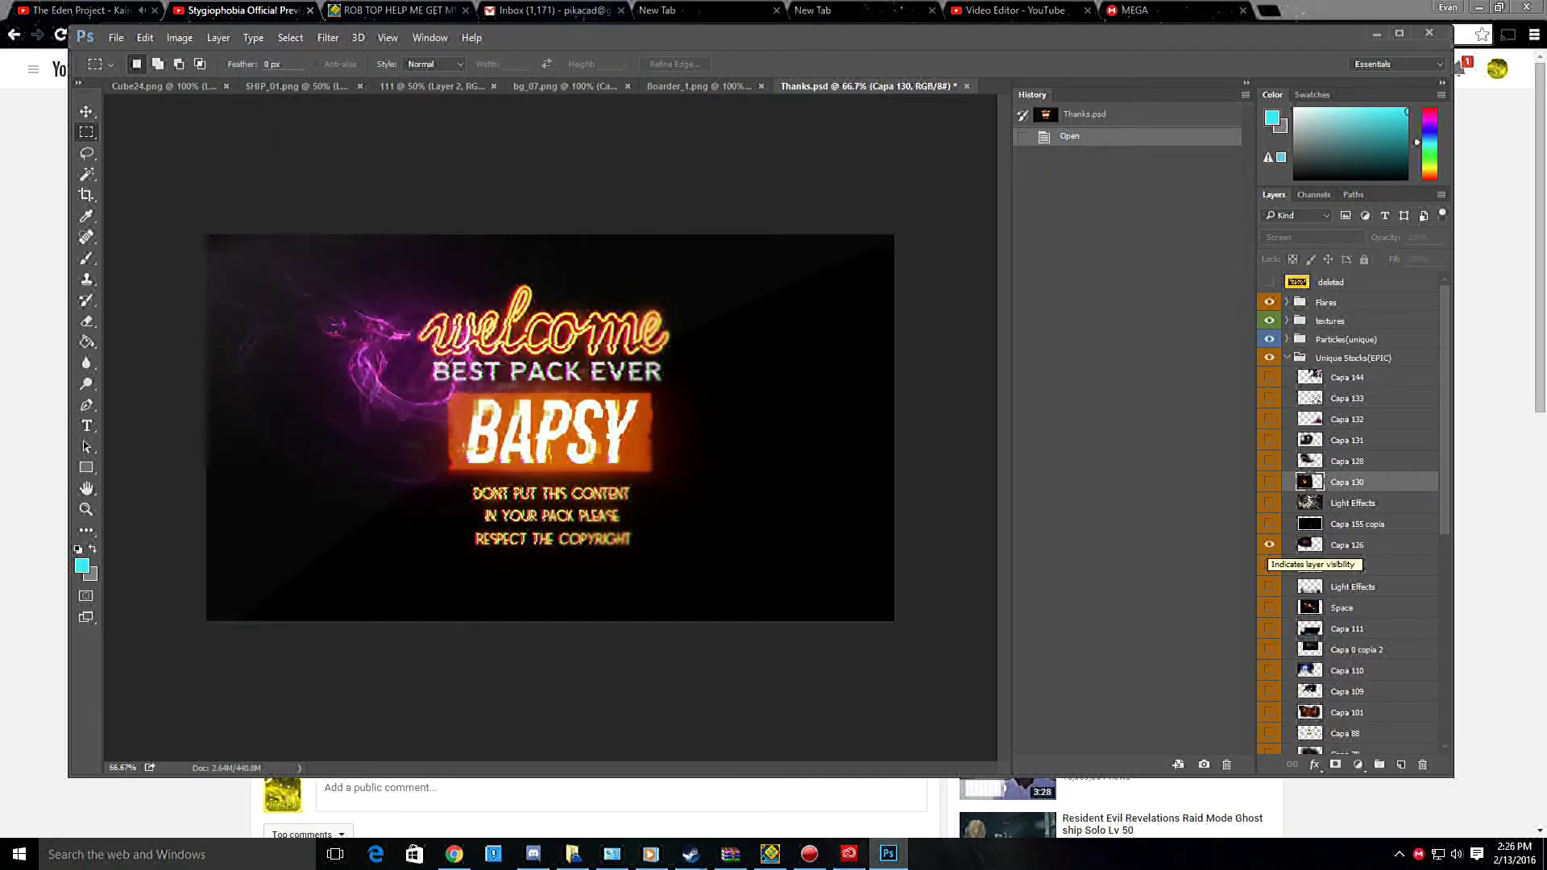
click(1269, 544)
click(1269, 607)
drag(1342, 607, 732, 403)
key(v)
drag(597, 323, 605, 378)
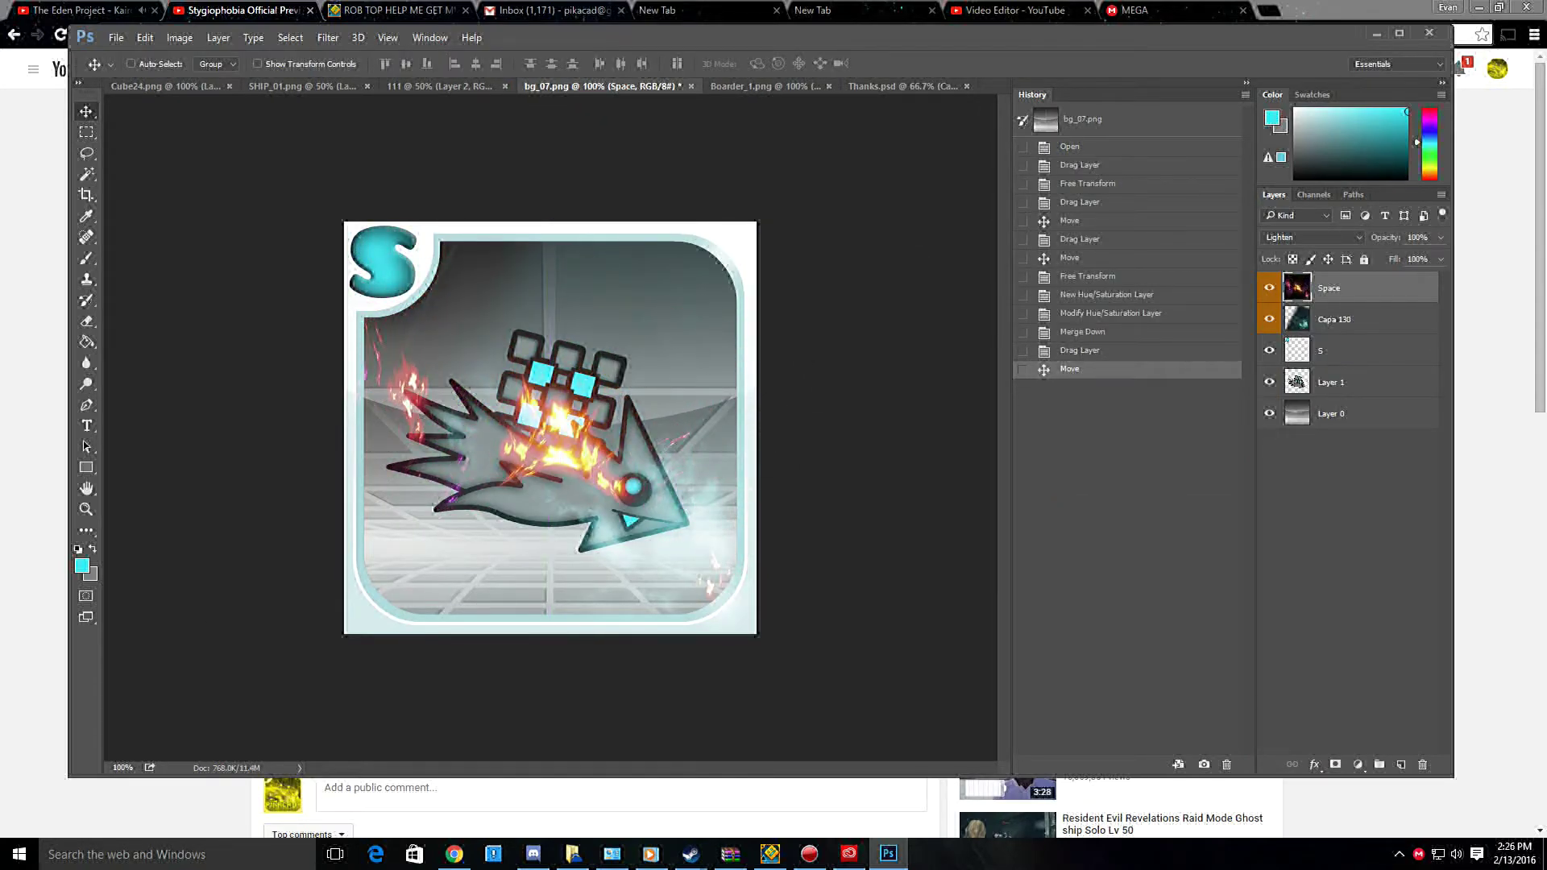
Set the Space layer's opacity to 60%.
text(8)
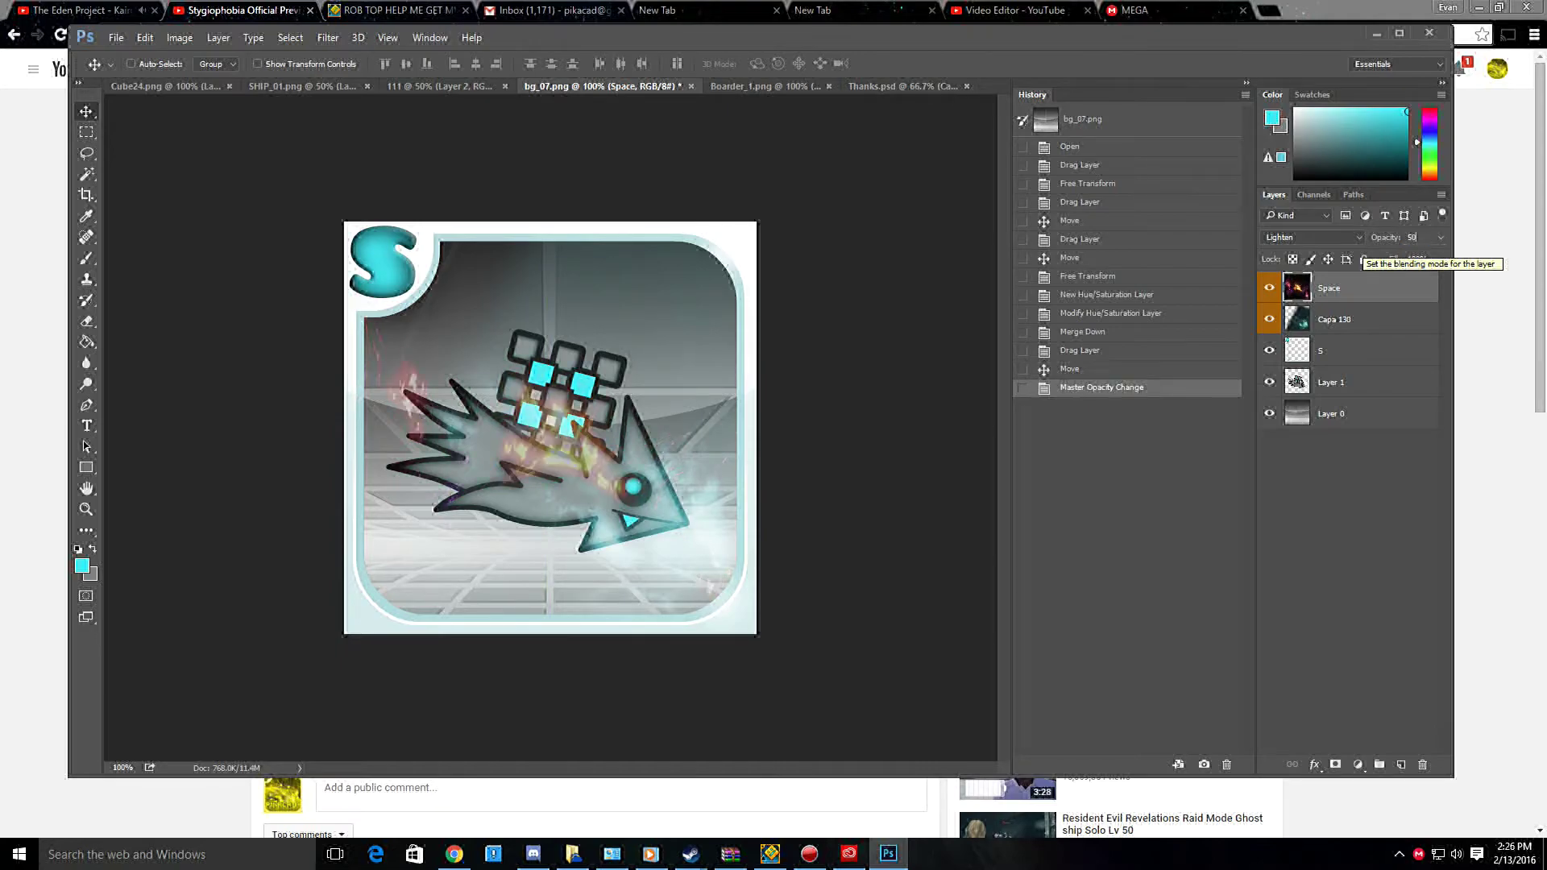
text(0)
key(BackSpace)
text(6)
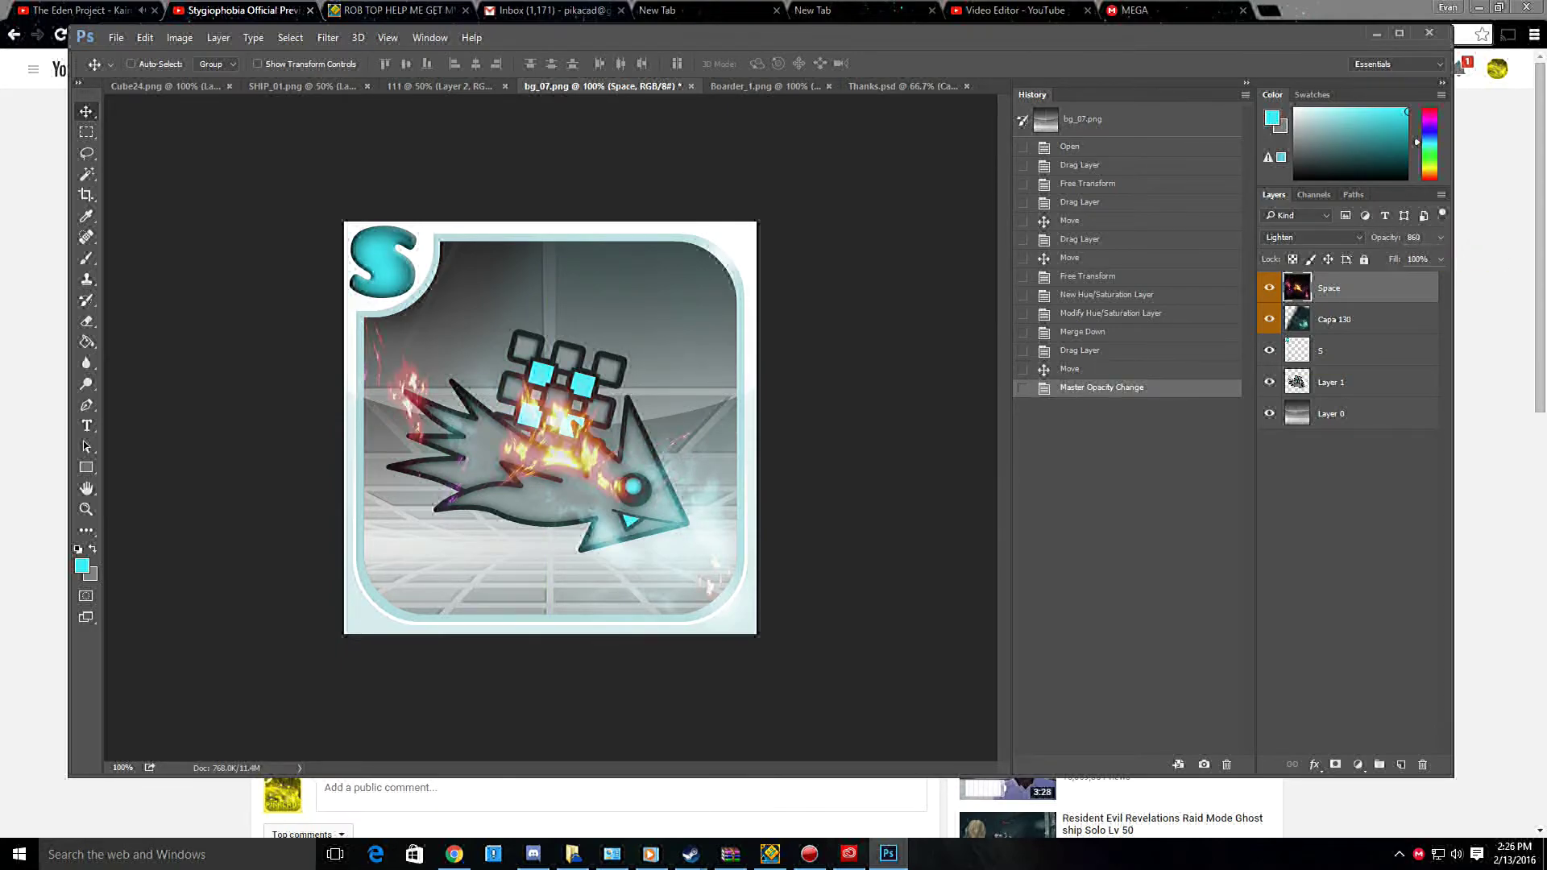
key(BackSpace)
key(BackSpace)
text(6)
Colorize the Space layer with hue 182, saturation 35 and lightness +34, merge the adjustment down and nudge the layer.
click(1358, 764)
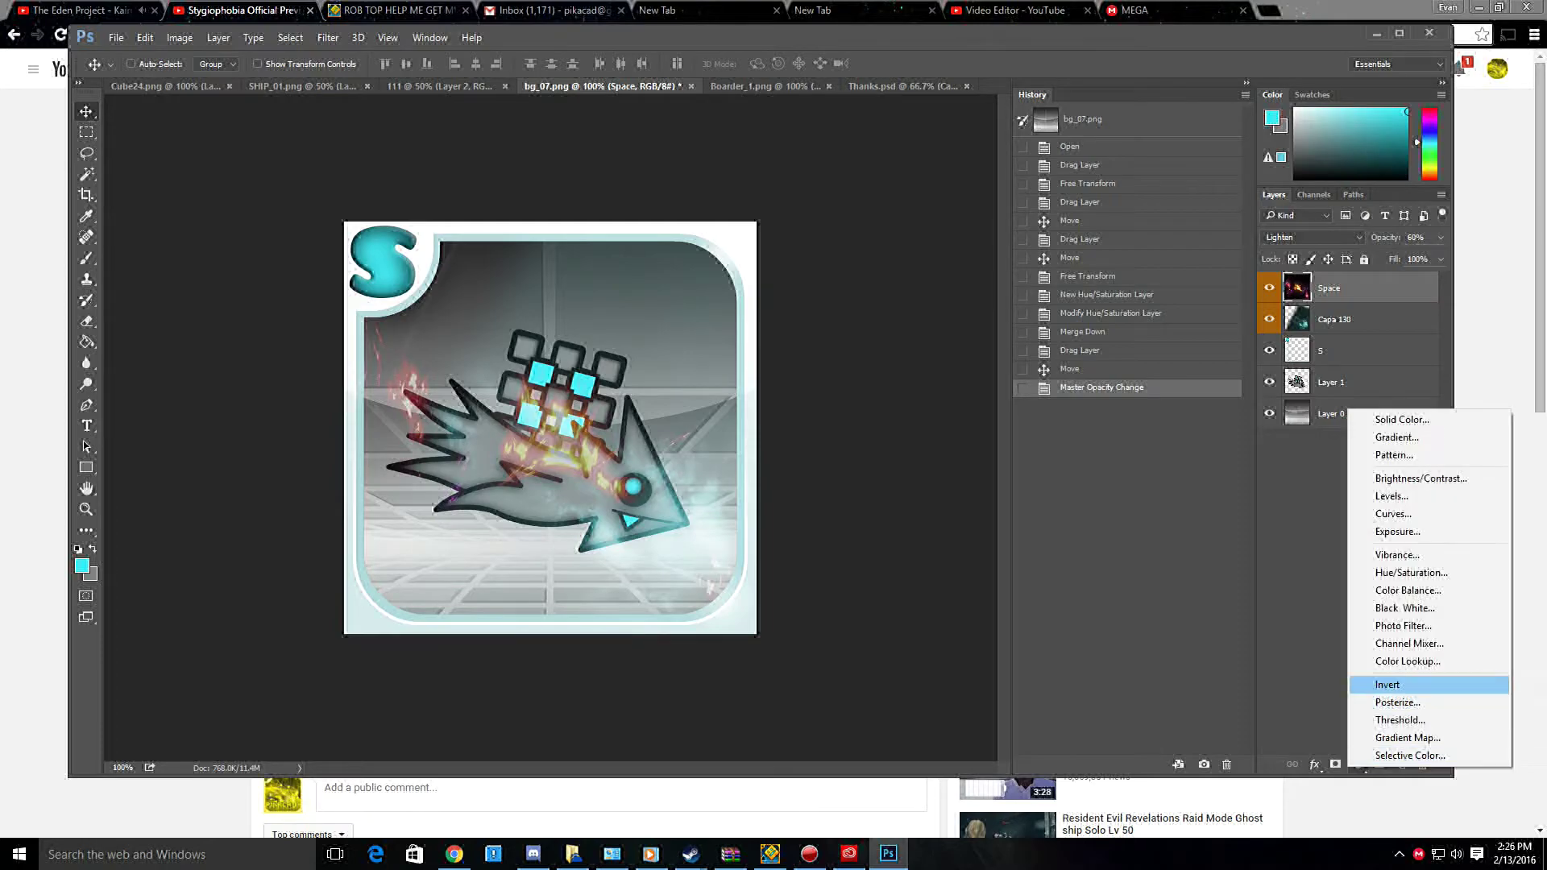
click(1382, 573)
click(1057, 511)
drag(1034, 462, 1134, 491)
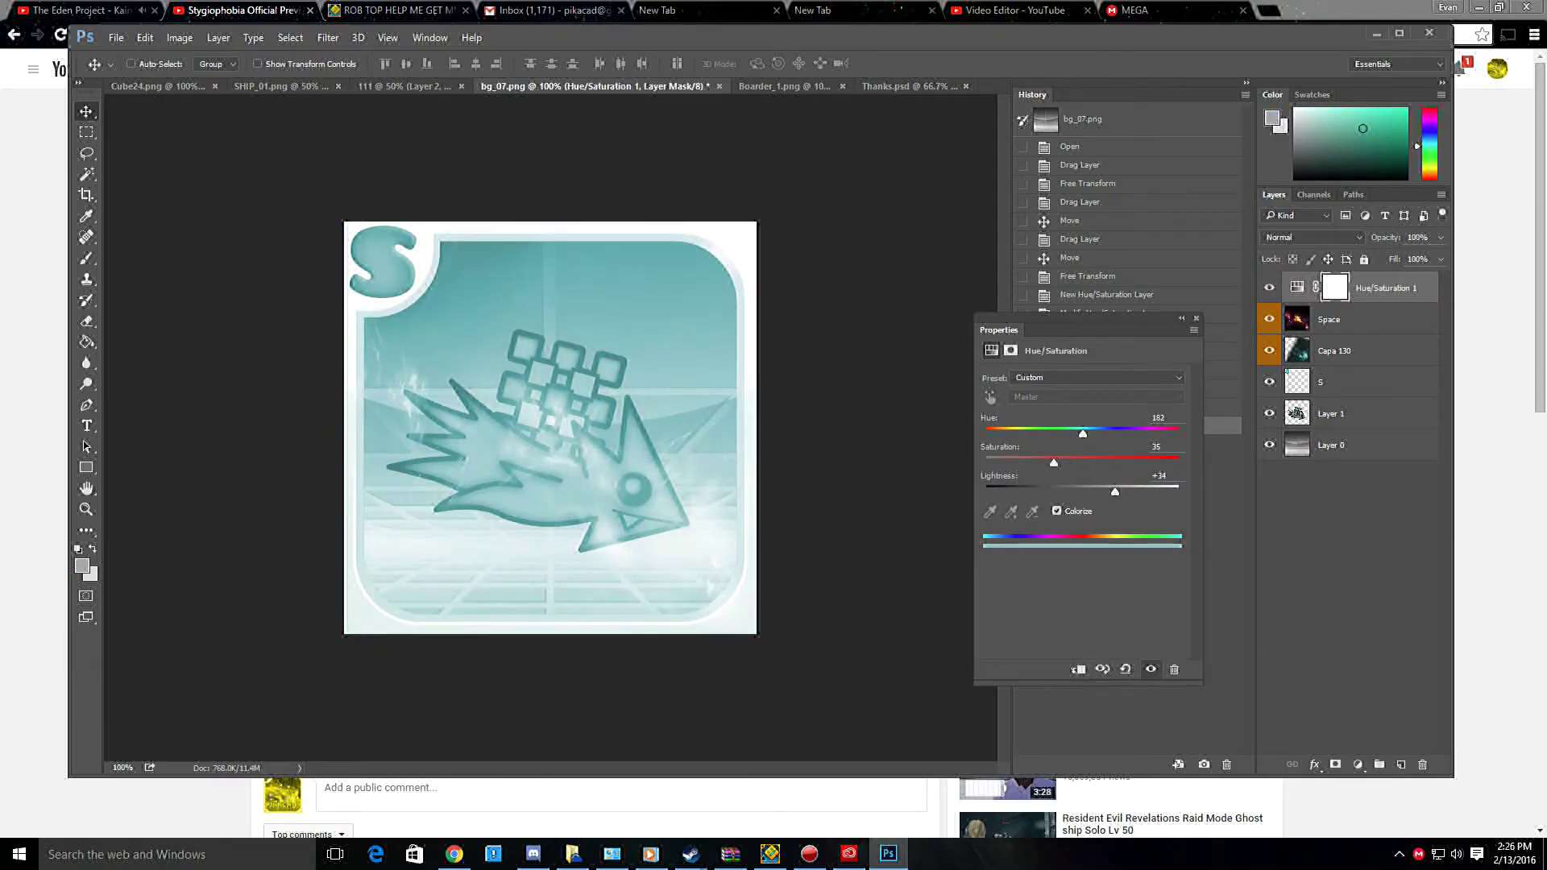
click(219, 37)
click(244, 586)
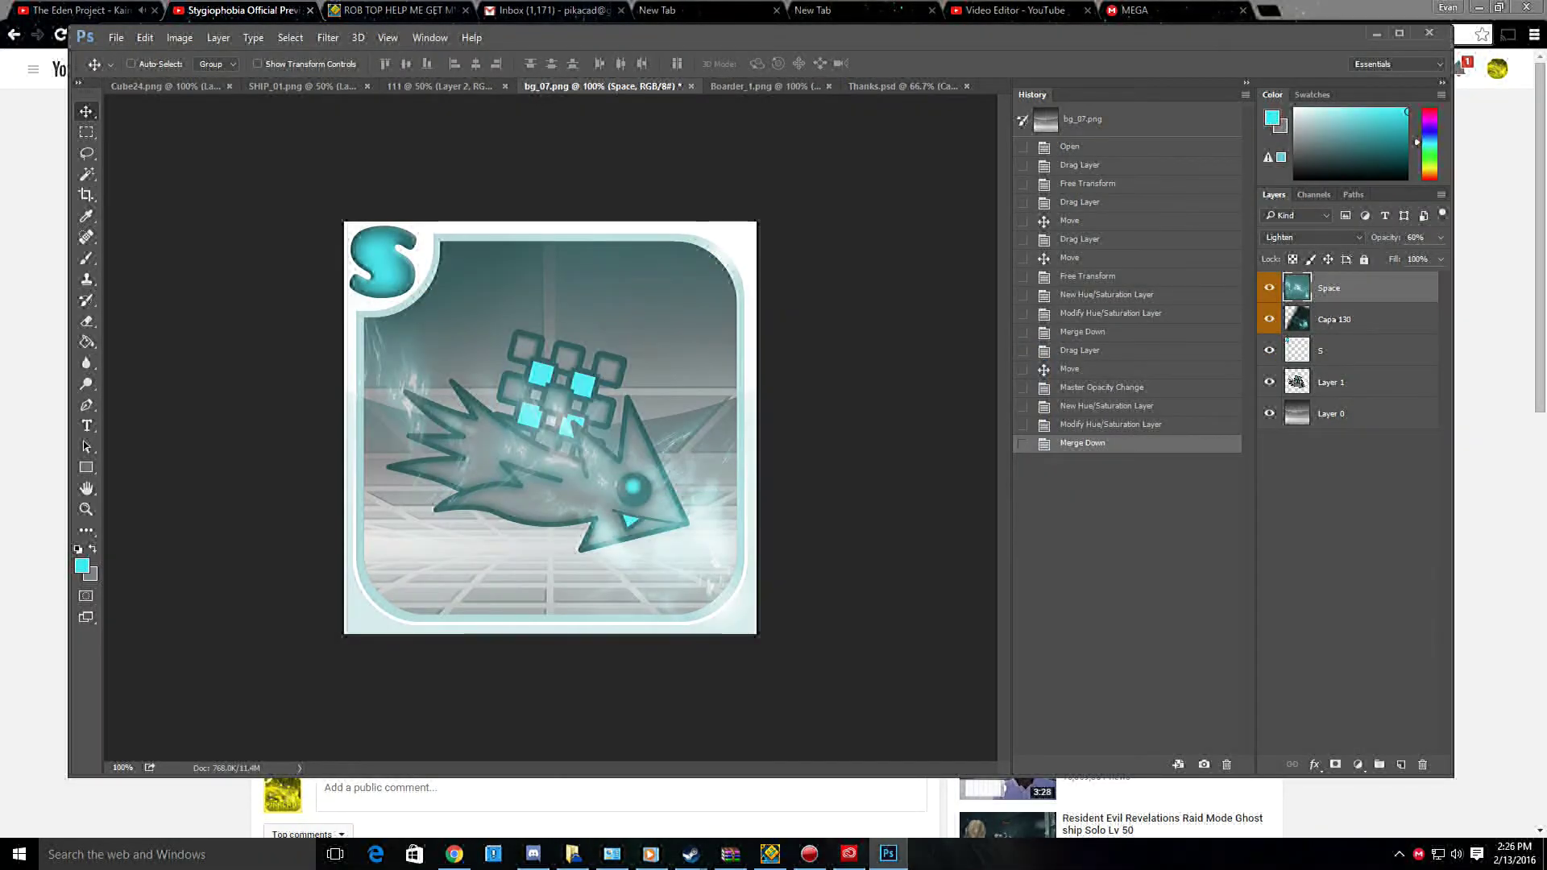
mouse_move(515, 338)
mouse_down()
mouse_move(616, 298)
mouse_move(496, 330)
mouse_move(515, 338)
mouse_up()
Browse the stock layers in Thanks.psd and copy the Light layer into bg_07.png over the artwork.
key(ctrl+Tab)
key(ctrl+Tab)
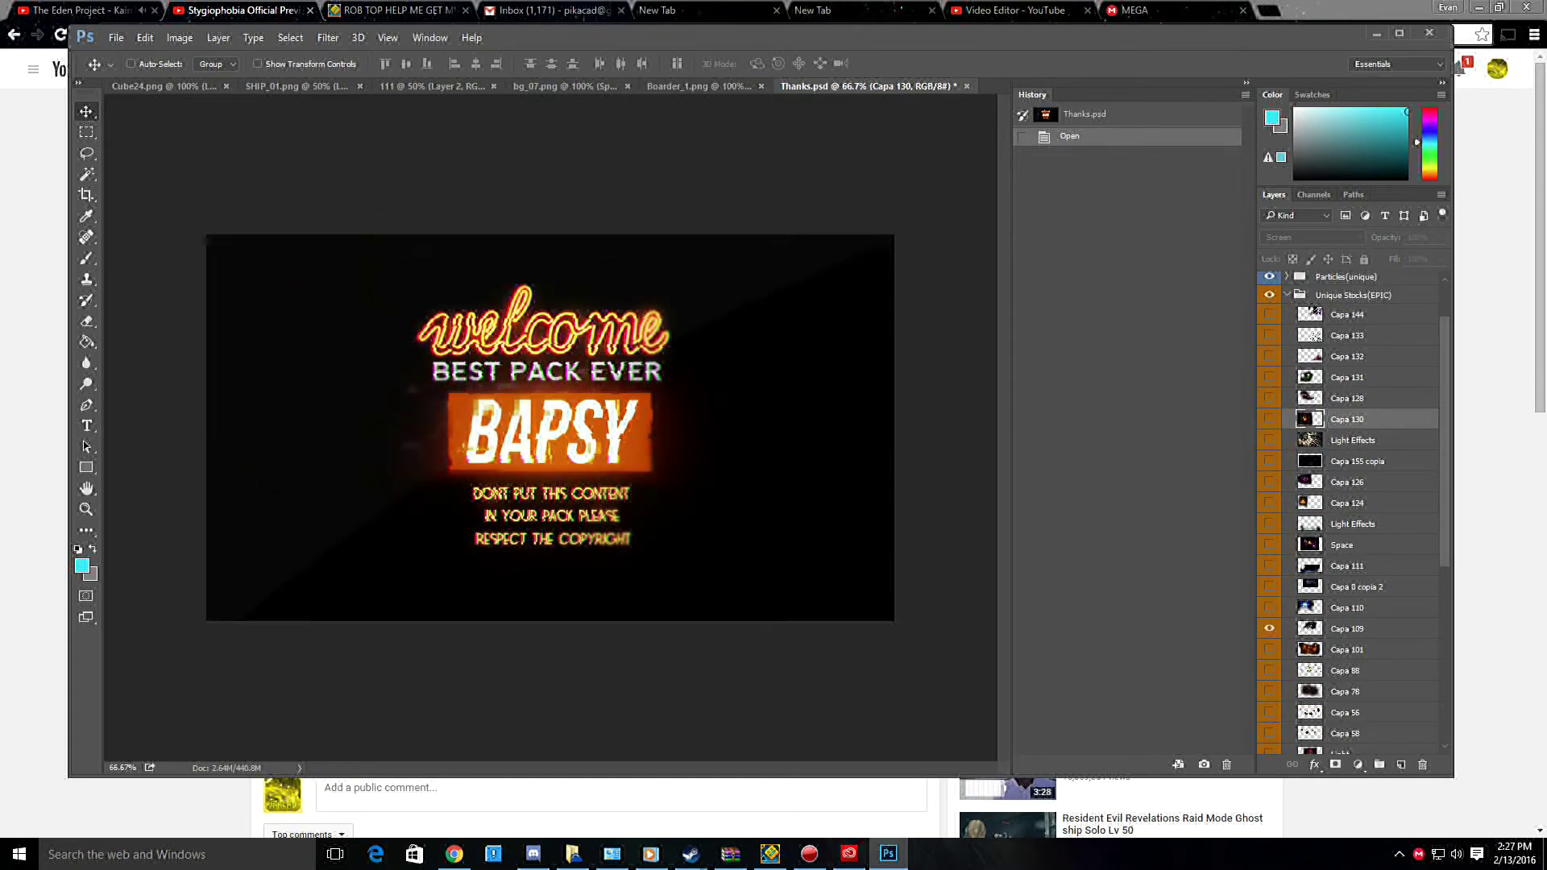
drag(462, 90, 1362, 576)
click(1269, 440)
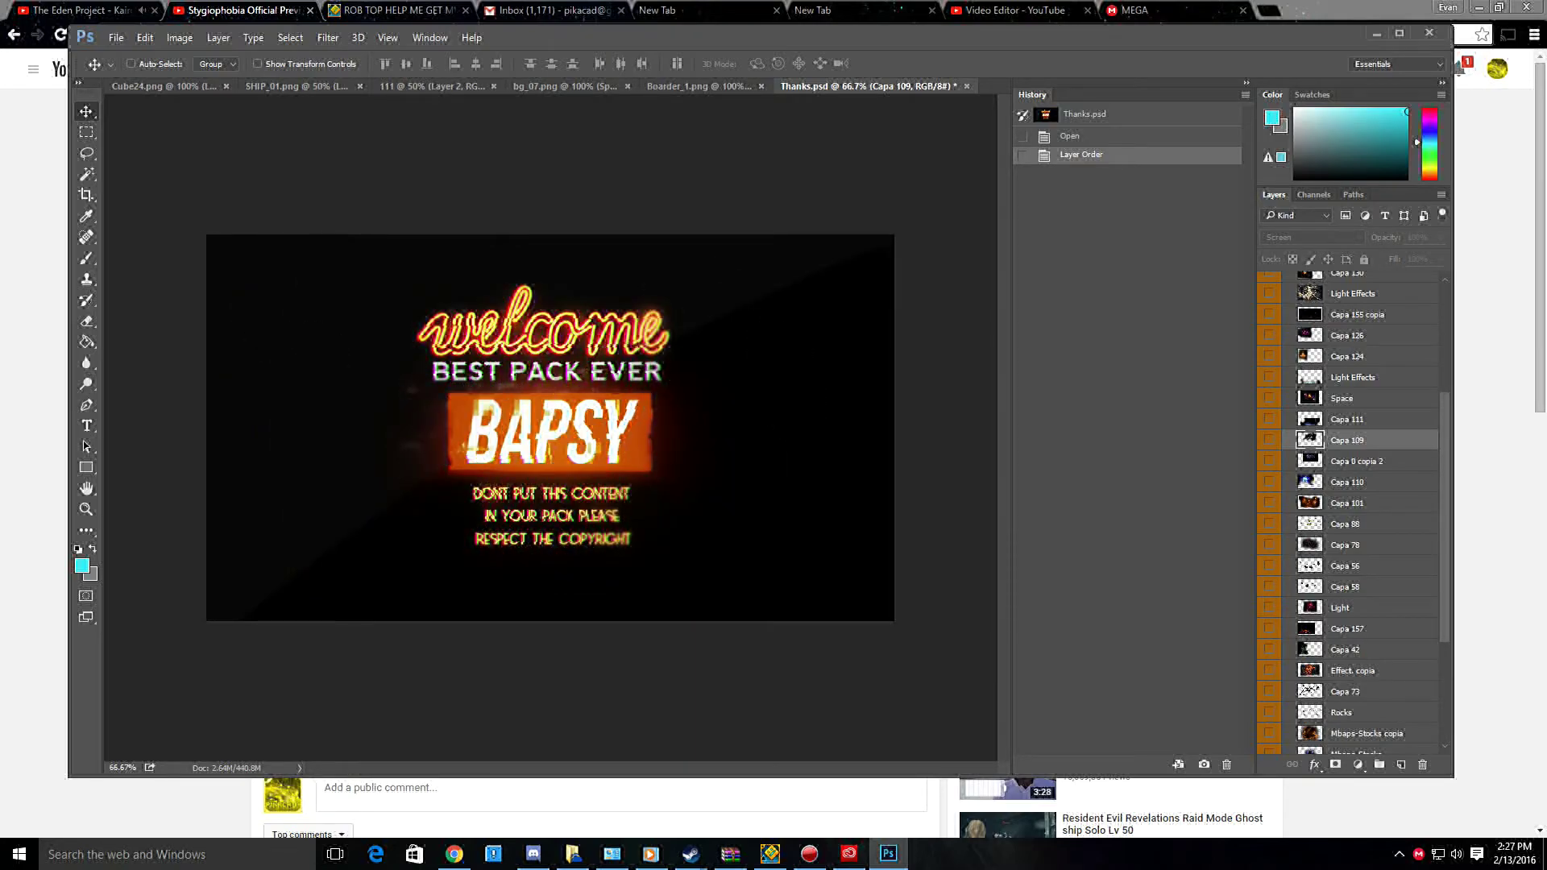
drag(550, 427, 780, 360)
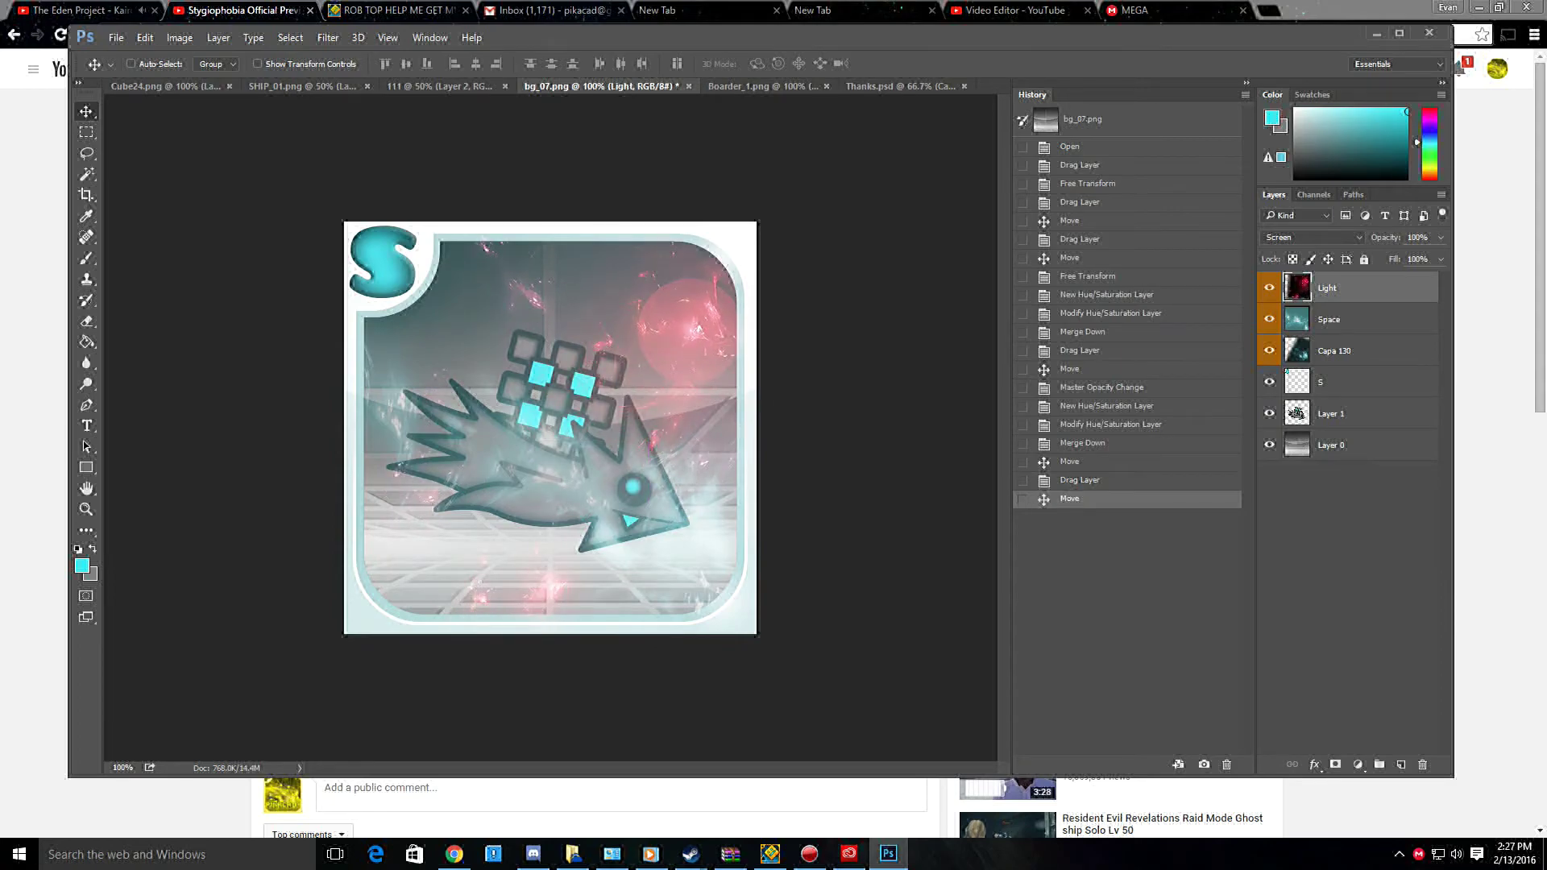
Colorize the Light layer with hue 182, saturation 24 and lightness -12, and merge the adjustment down.
click(1357, 764)
click(1402, 569)
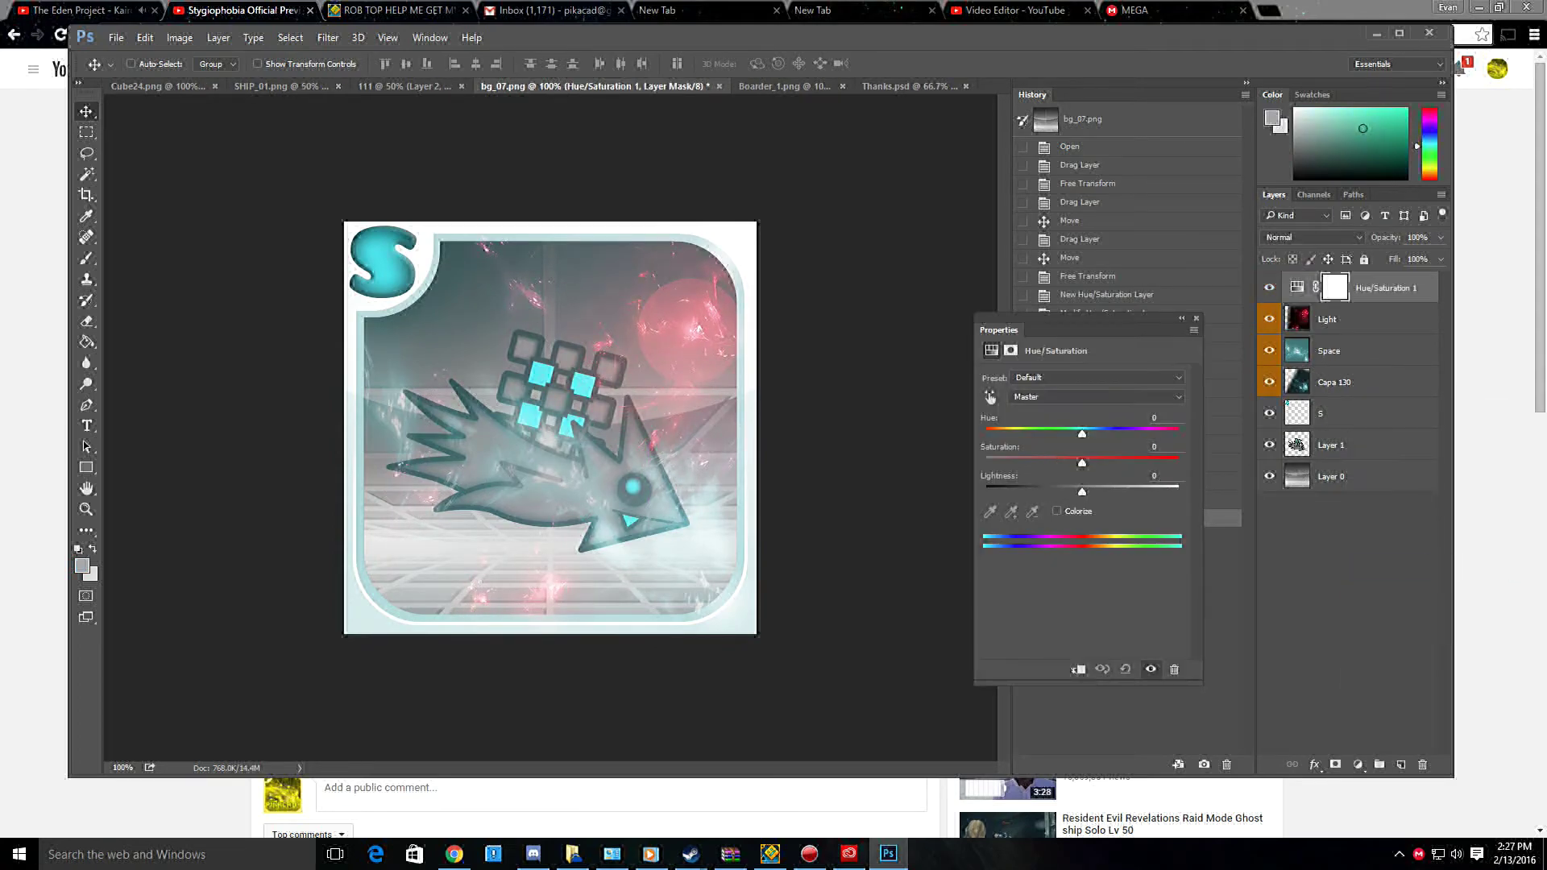
click(1057, 511)
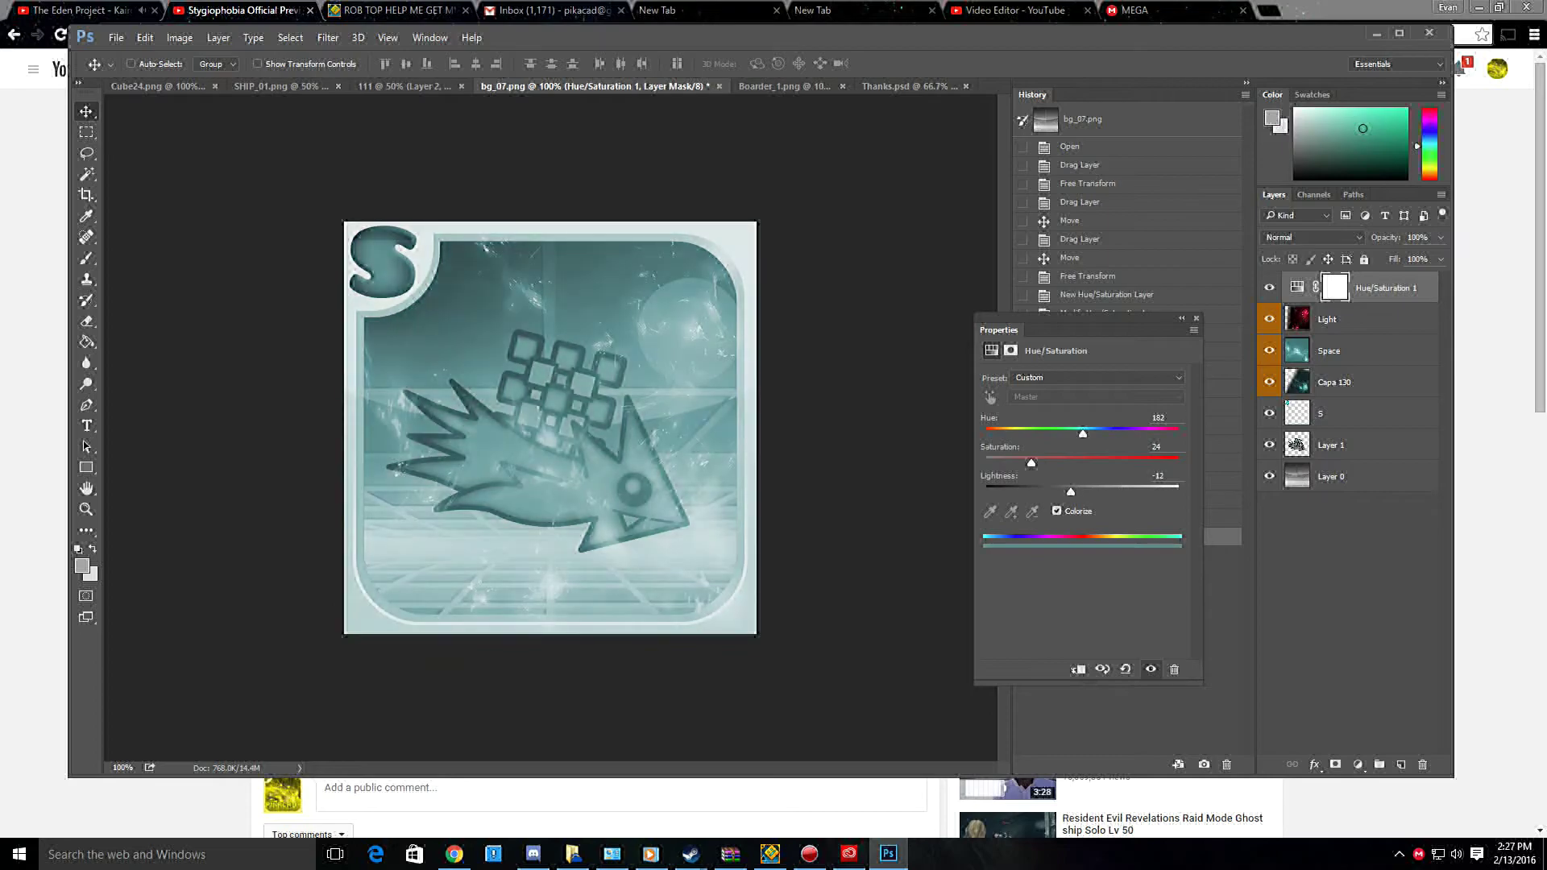
click(218, 37)
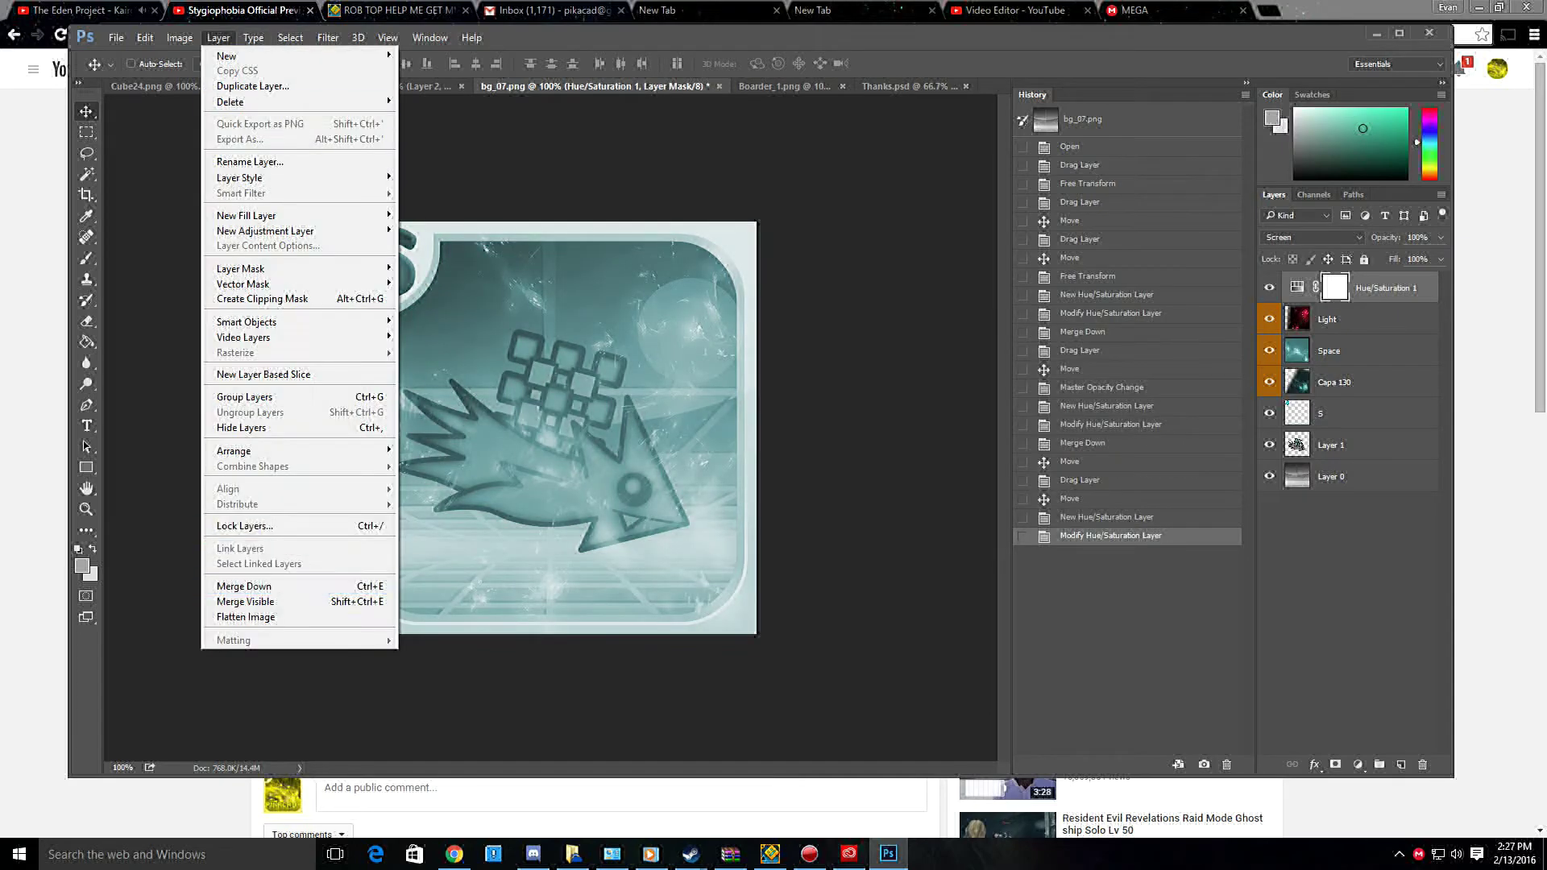
click(242, 548)
Preview several effect layers of the Unique Stocks(EPIC) group in Thanks.psd one at a time.
click(901, 86)
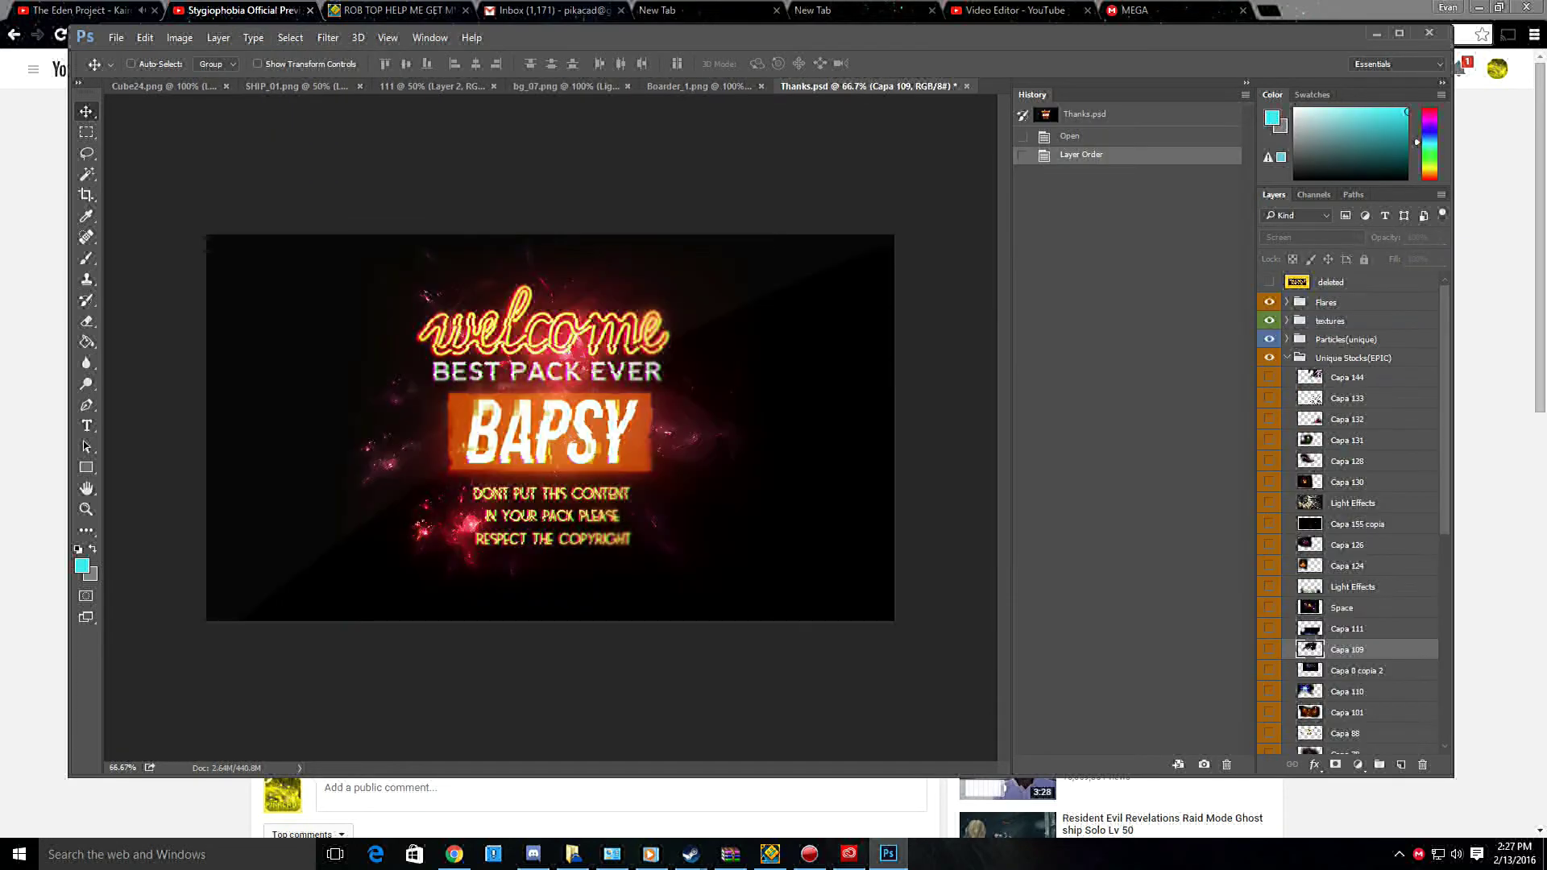
scroll(1348, 516, down, 1)
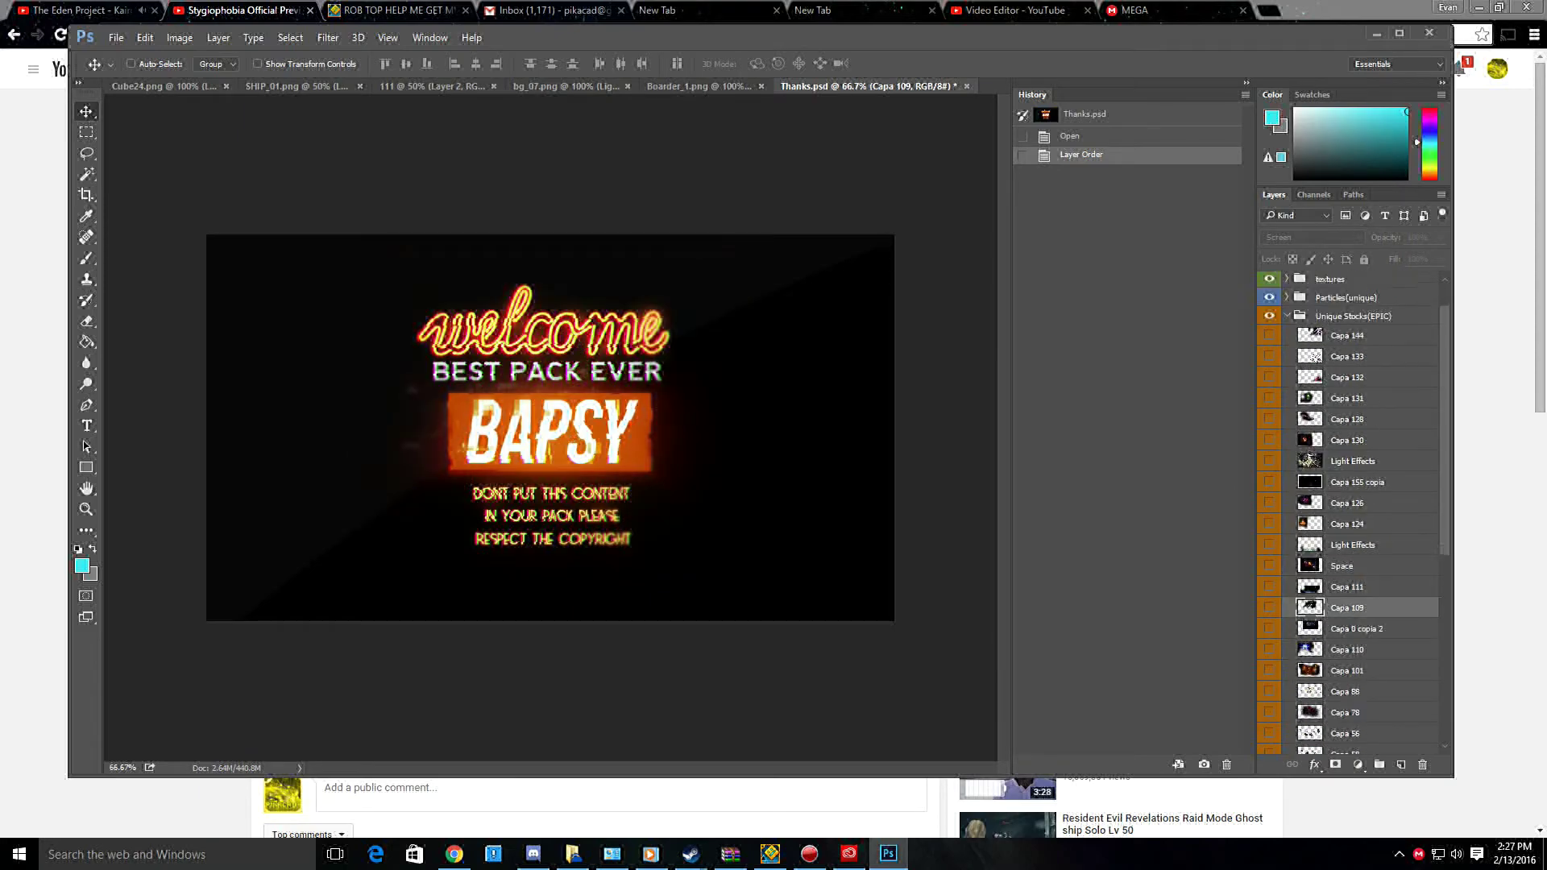
click(1270, 356)
click(1270, 356)
click(1269, 377)
click(1269, 377)
click(1270, 399)
click(1270, 398)
click(1270, 419)
click(1269, 419)
scroll(1348, 516, down, 3)
click(1269, 377)
click(1269, 377)
click(1269, 336)
click(1270, 335)
Show the Capa 128 layer and copy it into bg_07.png, positioning its light streaks over the ship.
click(1270, 377)
drag(1354, 378, 607, 397)
drag(607, 397, 832, 391)
Colorize Capa 128 with hue 182, saturation 25 and reduced lightness, and merge the adjustment down.
click(1358, 764)
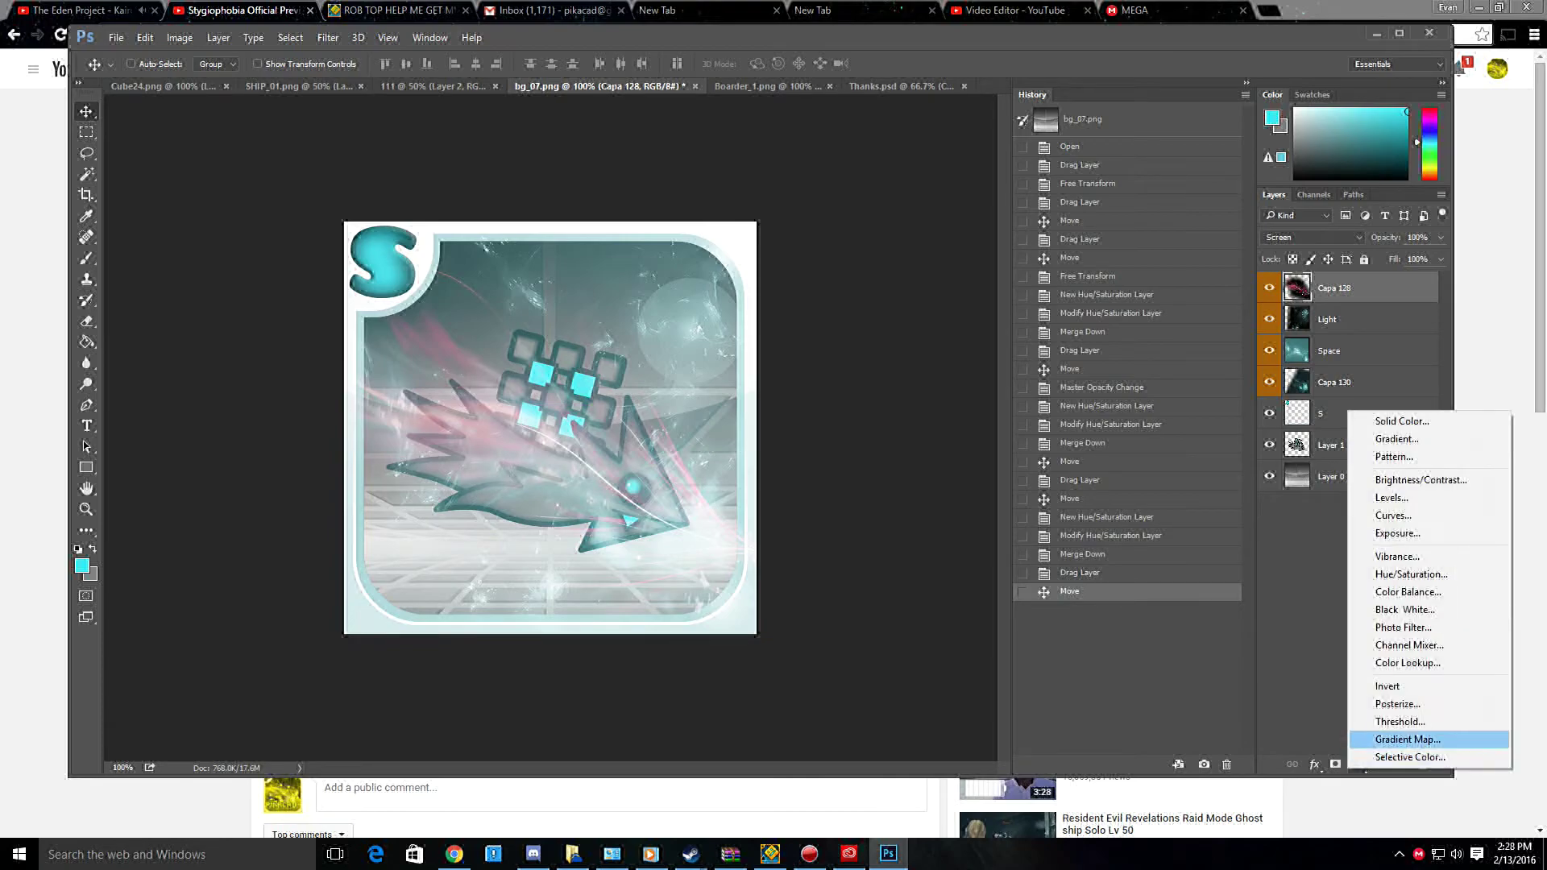
click(1402, 574)
click(1056, 511)
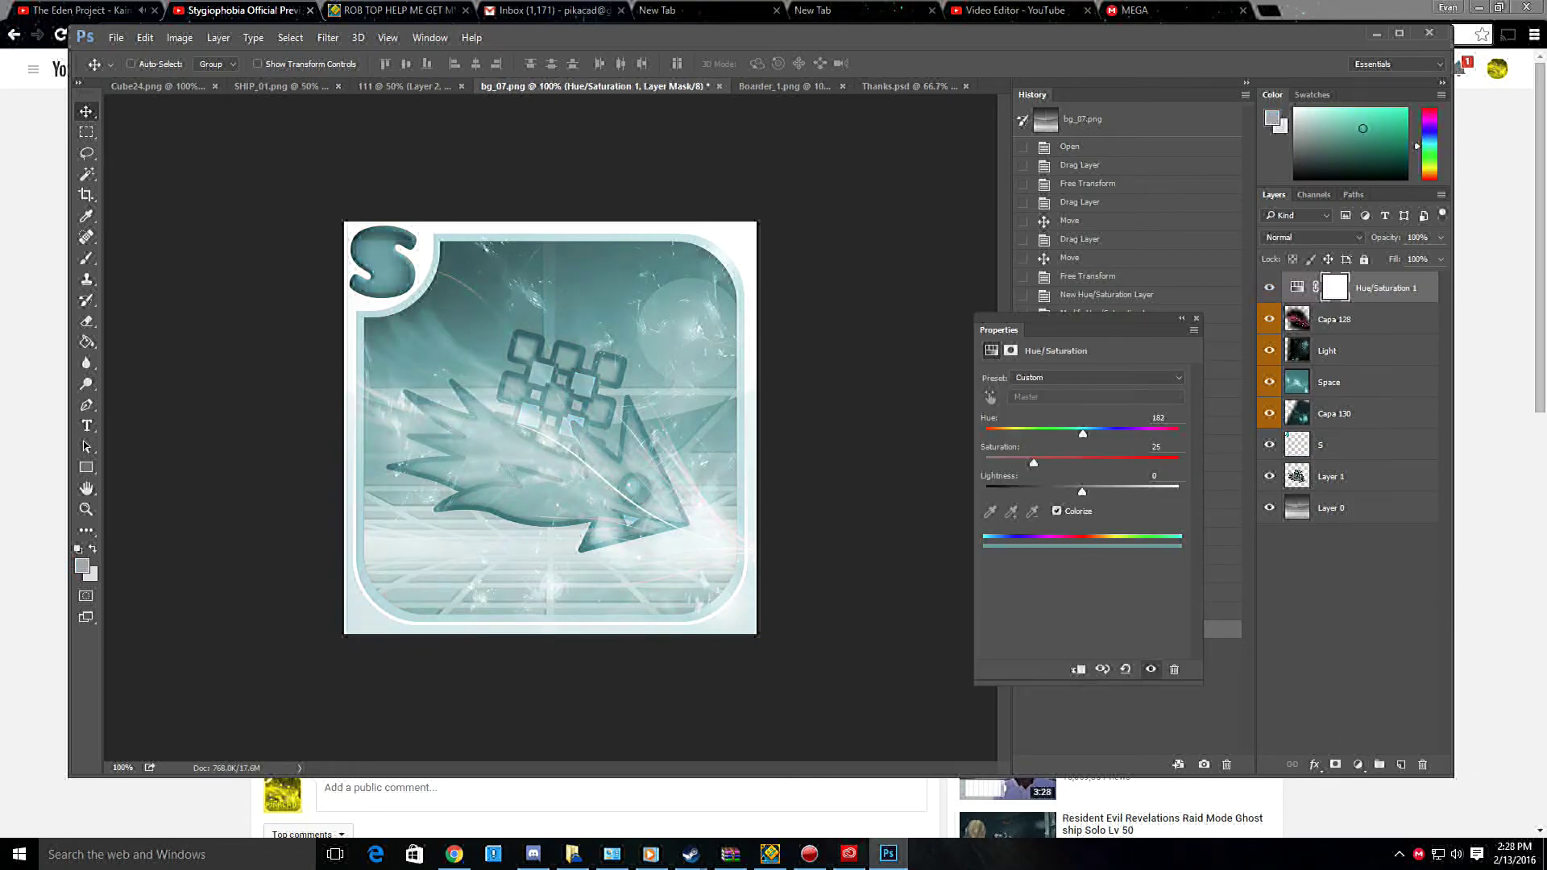
drag(1082, 491, 1059, 491)
click(218, 37)
click(241, 587)
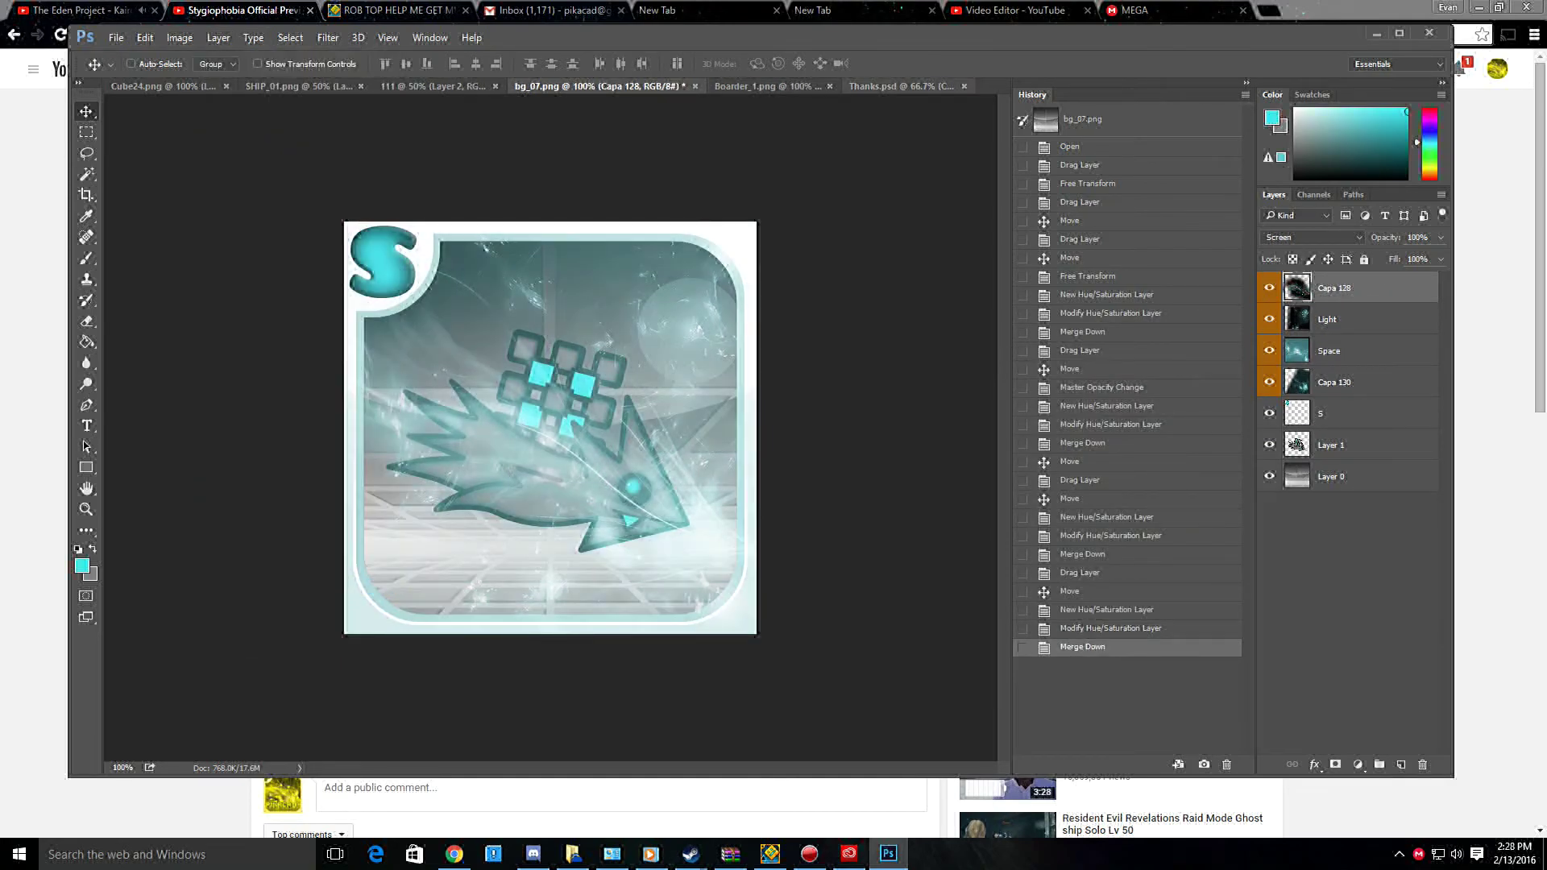
Copy the Capa 115 glitch-line layer from Thanks.psd into bg_07.png and position it over the artwork.
click(895, 86)
scroll(1350, 516, down, 10)
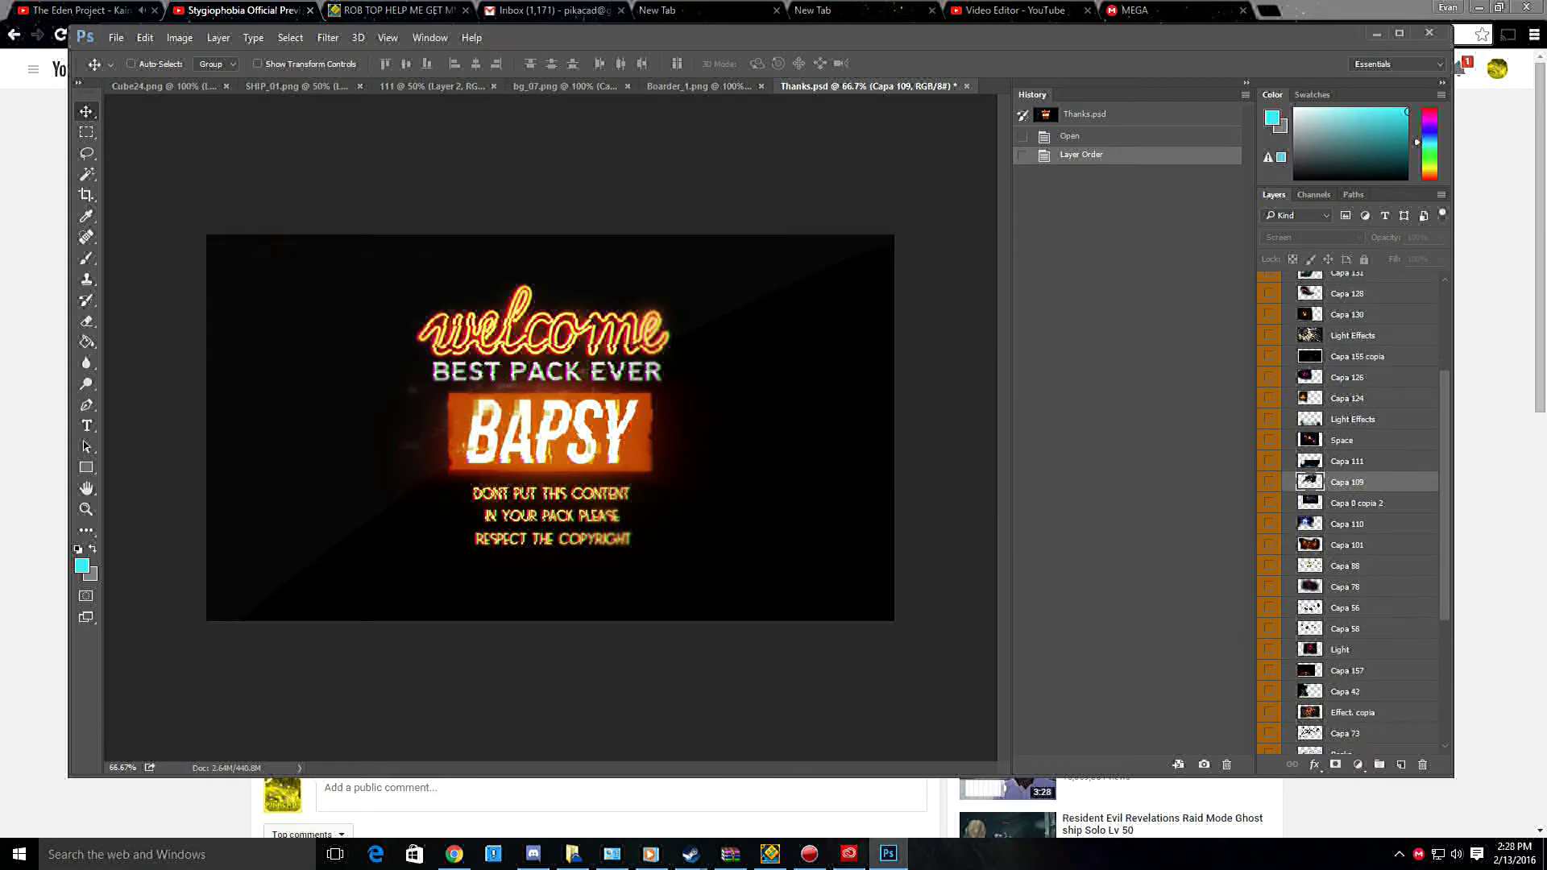
click(1287, 706)
click(1269, 621)
drag(1348, 620, 749, 427)
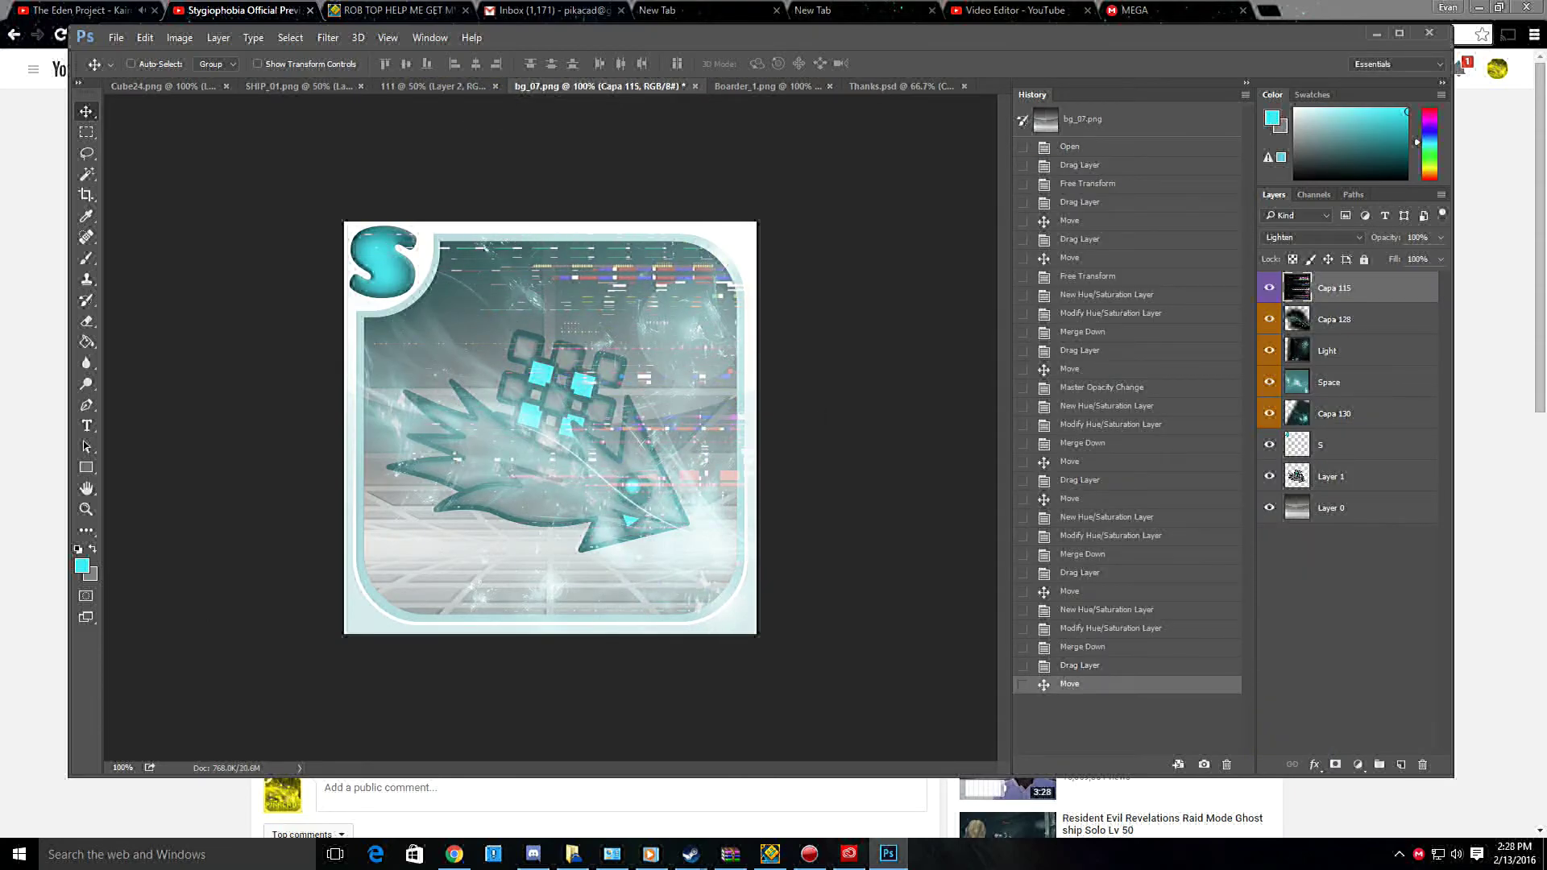
Colorize Capa 115 teal with a Hue/Saturation adjustment merged down, and move the layer directly above Layer 0.
click(1358, 764)
click(1386, 605)
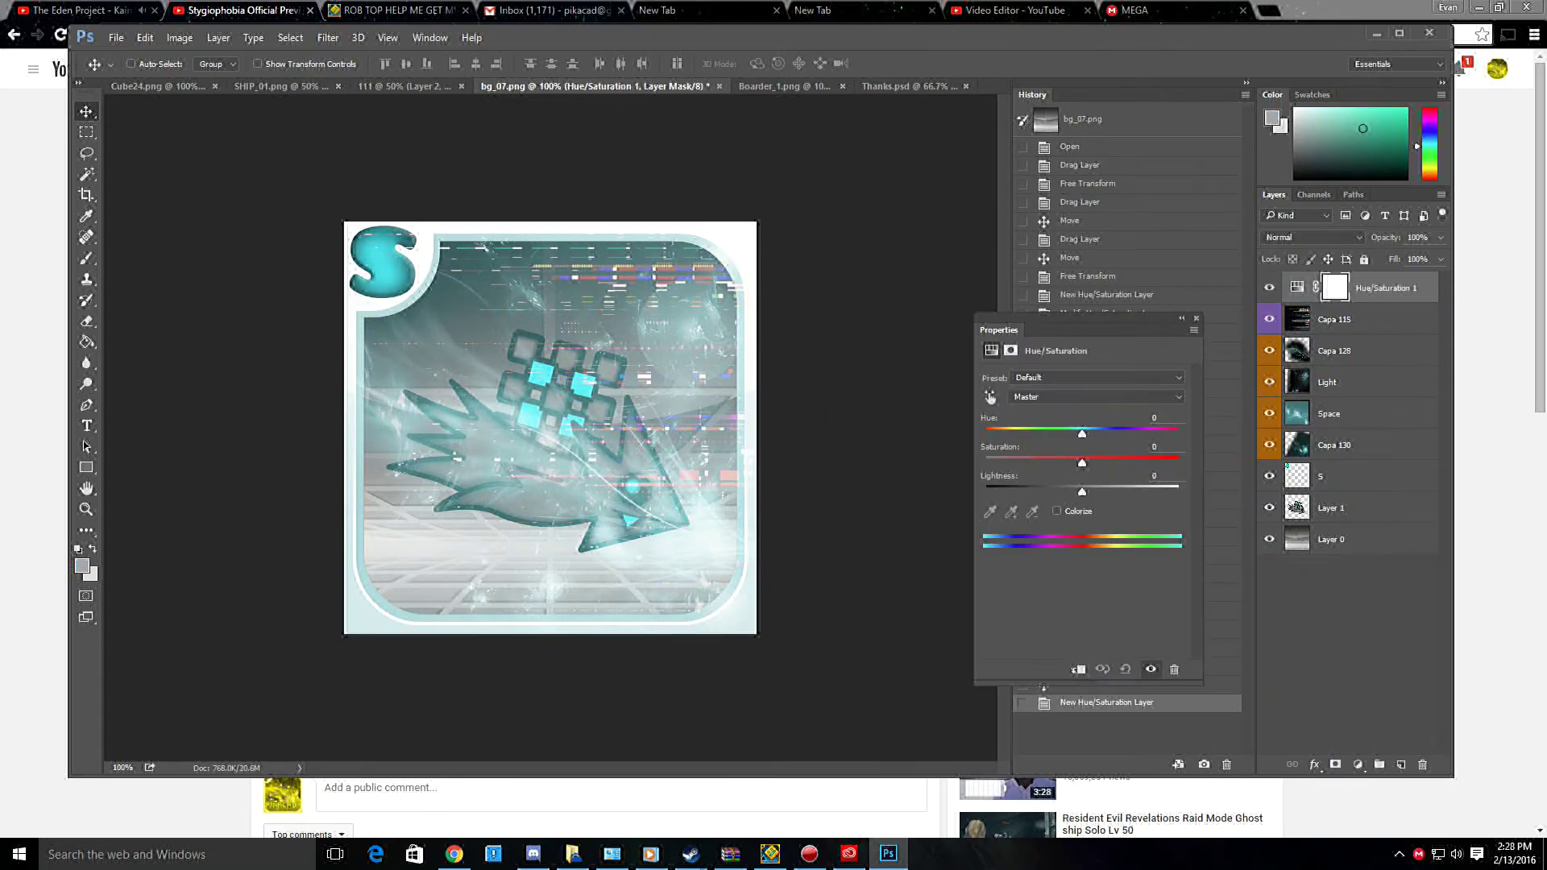
click(1058, 510)
drag(1128, 463, 1048, 492)
drag(1082, 433, 1079, 434)
drag(1048, 492, 1063, 463)
click(218, 37)
click(242, 586)
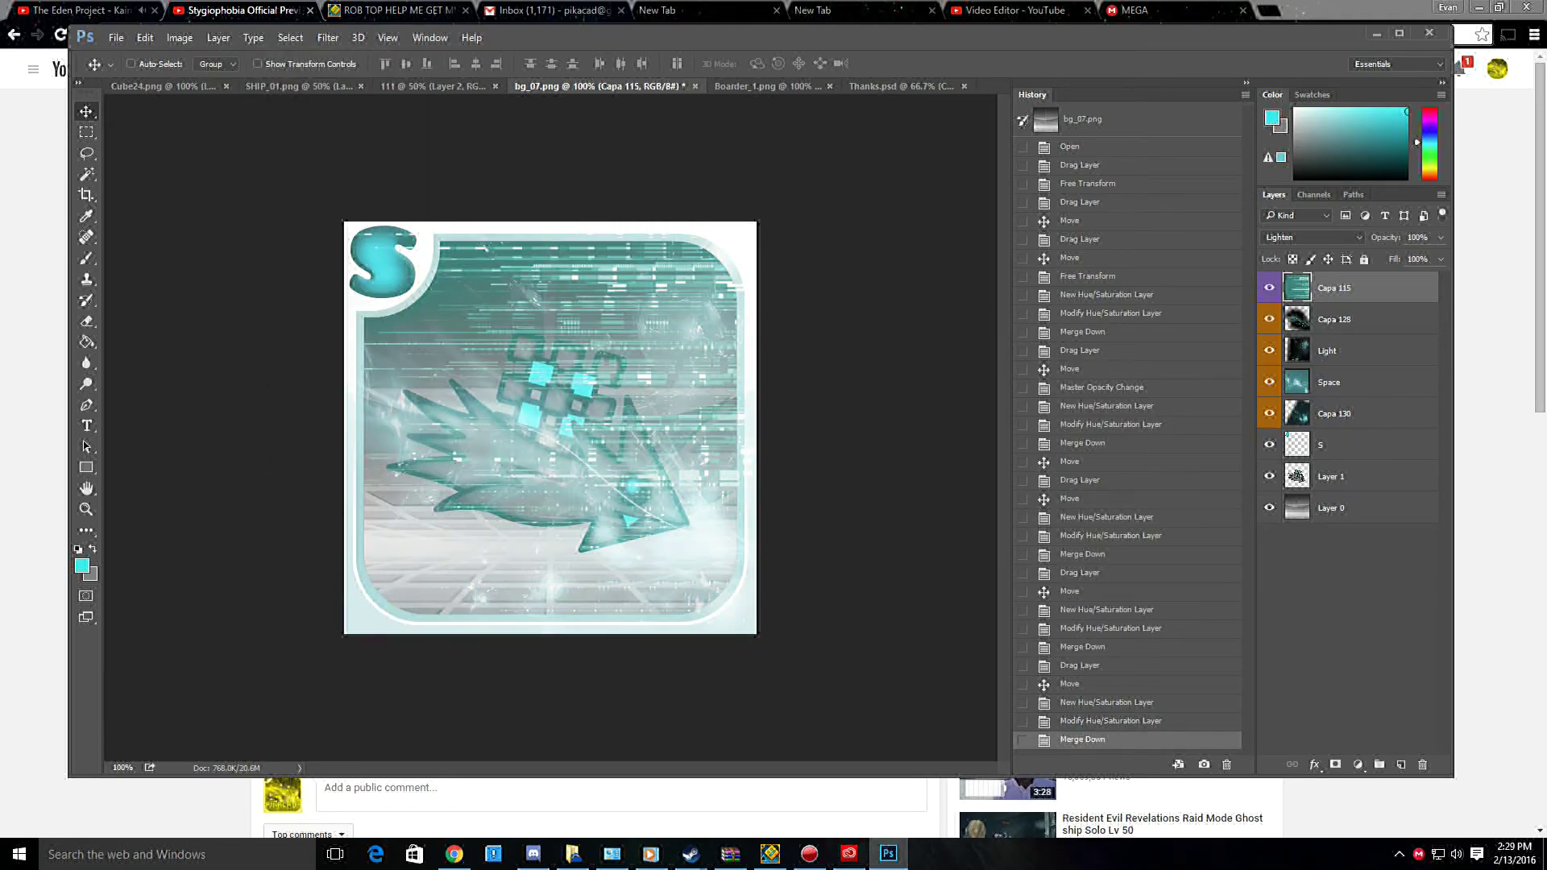
drag(1334, 287, 1334, 493)
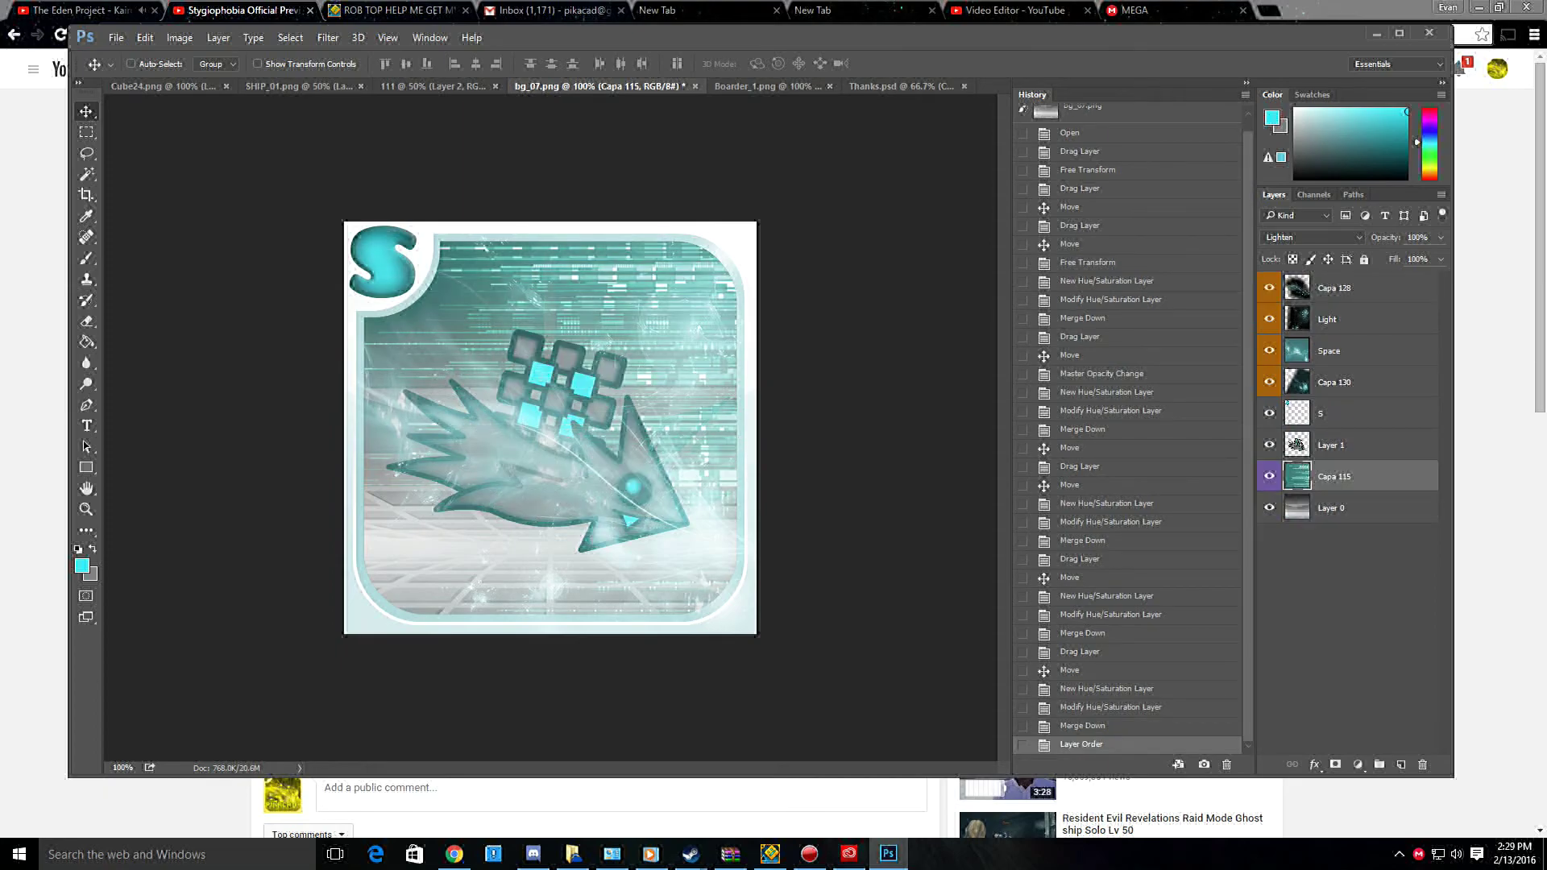
Set the Space layer's opacity to 100%, check the neighbouring effect layers and deselect all layers.
click(1329, 351)
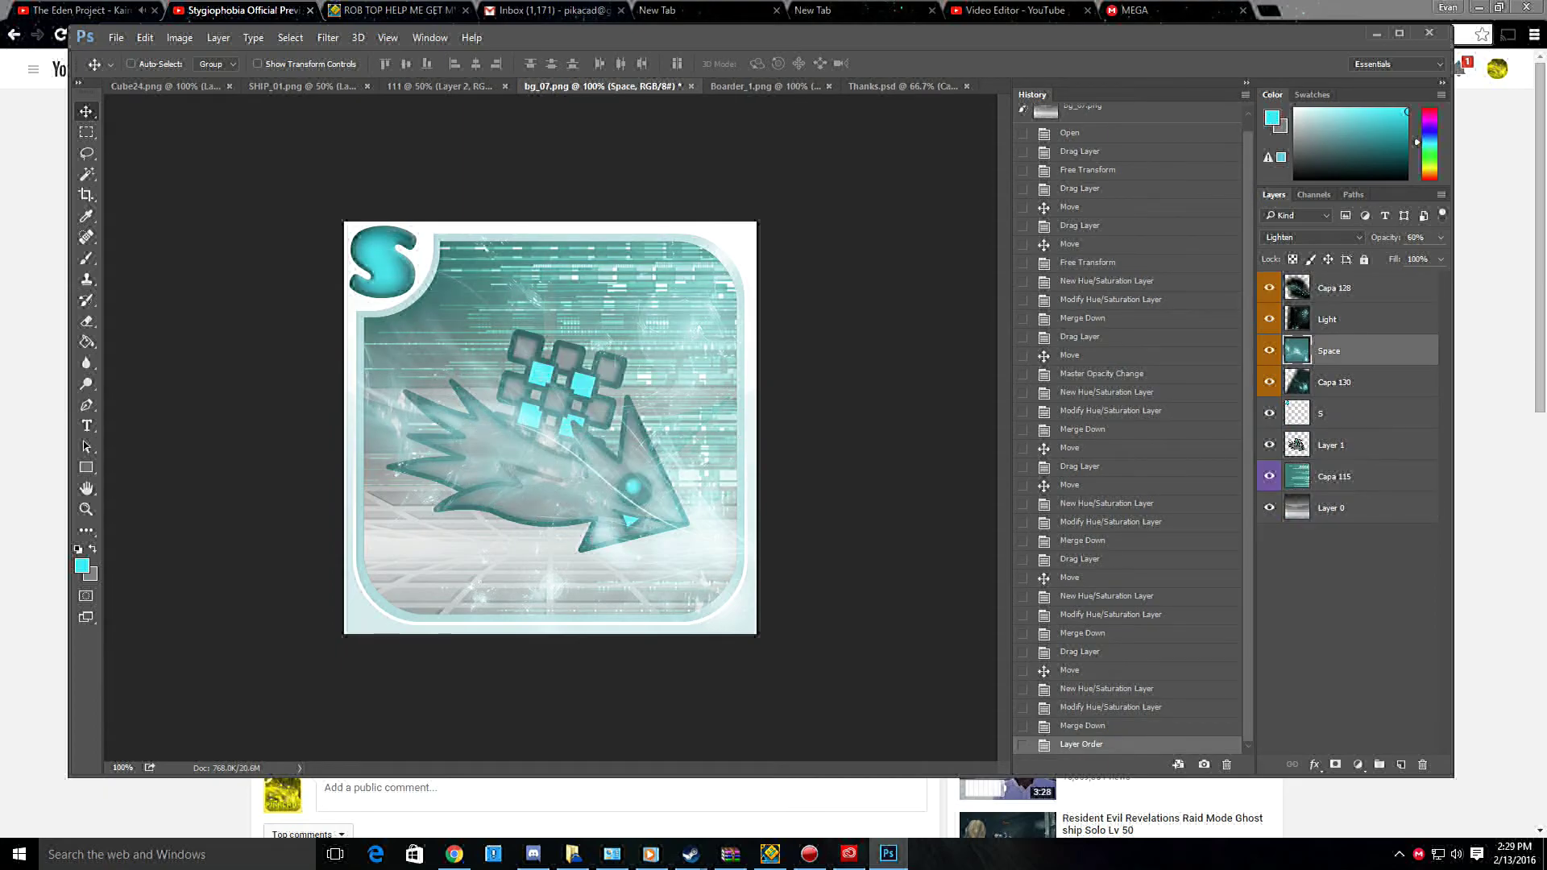
text(100)
key(Return)
click(1334, 382)
click(1334, 319)
click(1334, 288)
click(1346, 564)
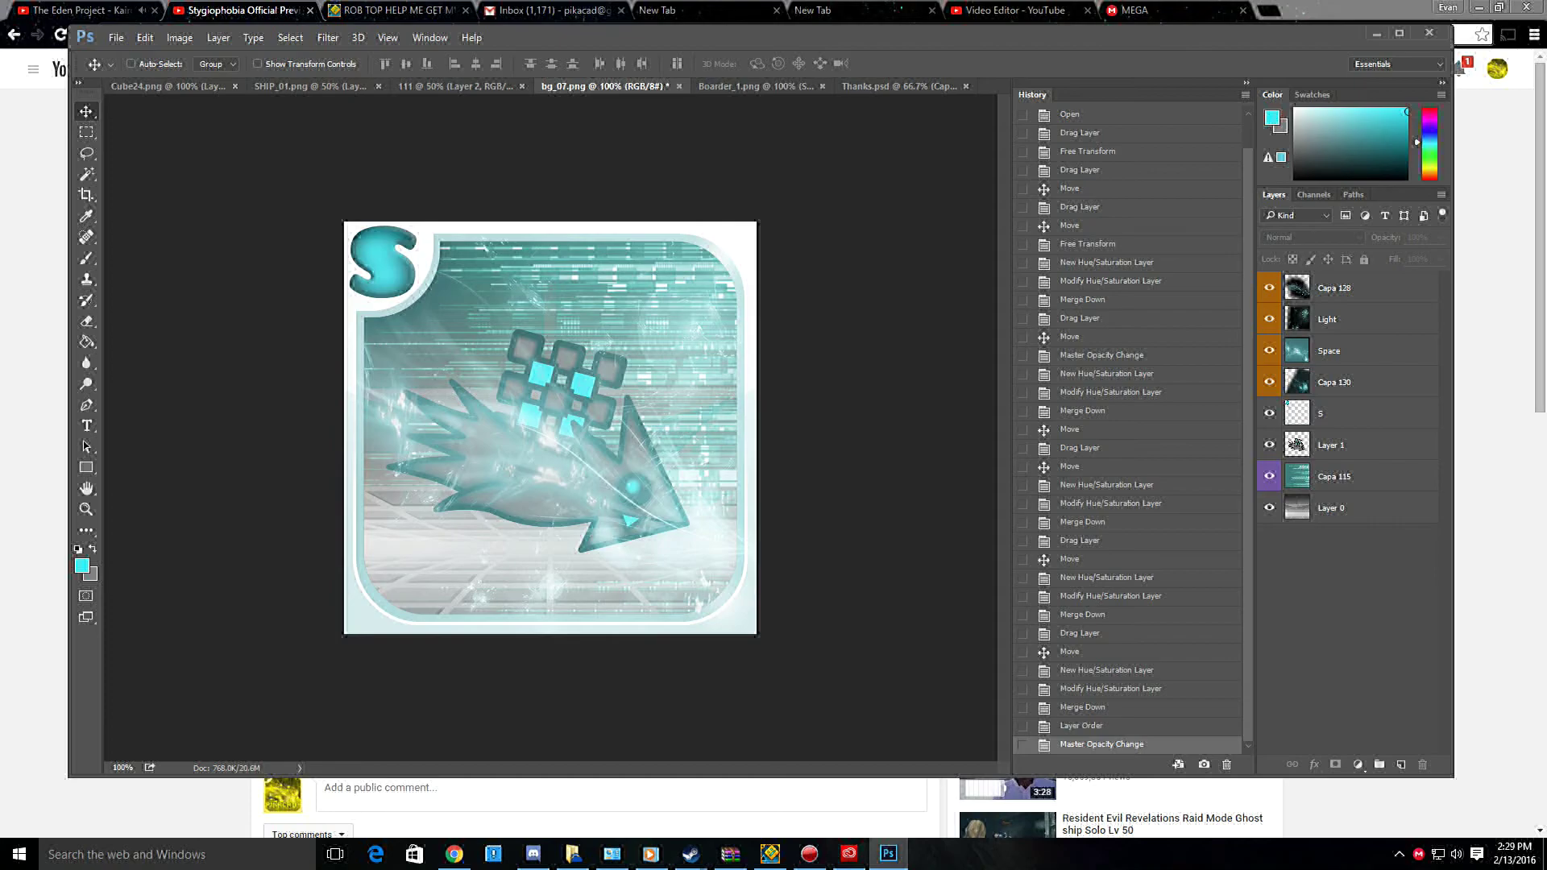
Show the Capa 158 lens flare from the Flares group of Thanks.psd and copy it into bg_07.png.
click(899, 86)
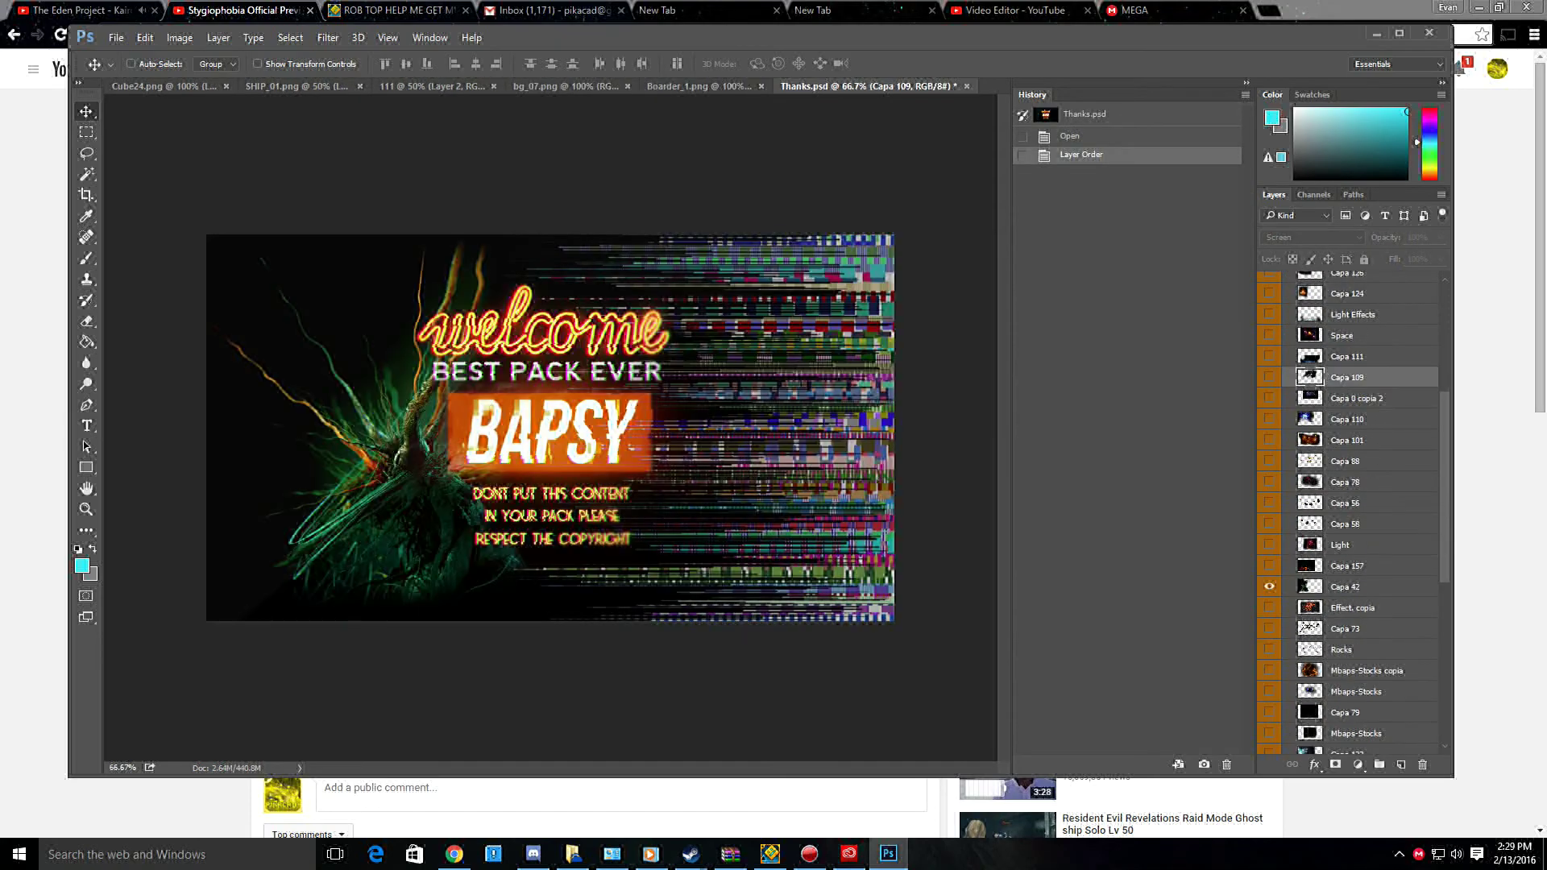
scroll(1350, 515, down, 5)
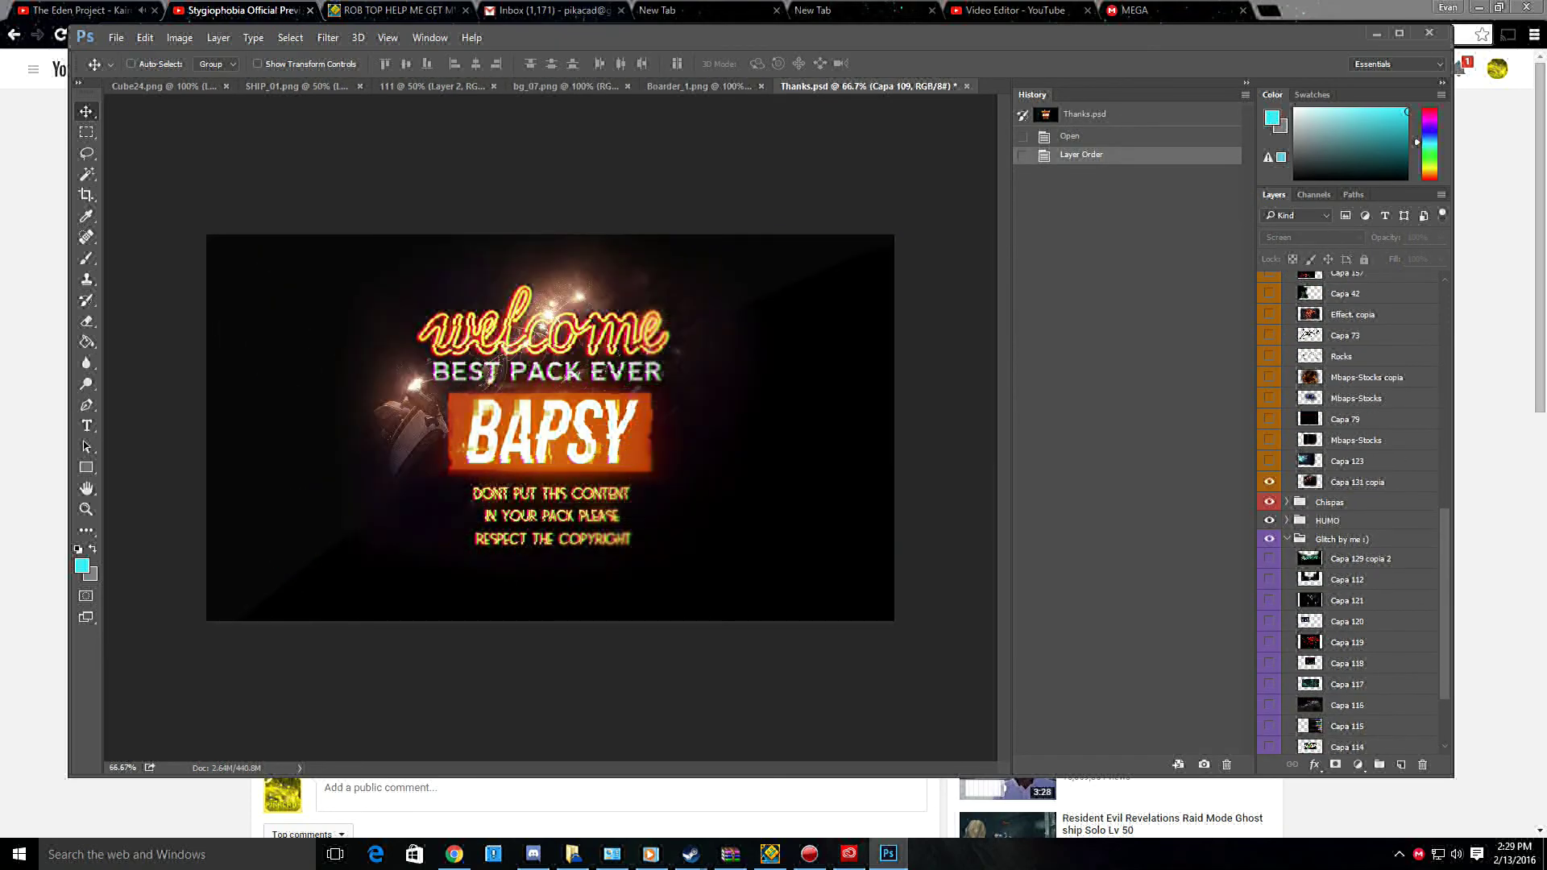
scroll(1350, 507, up, 5)
click(1338, 302)
click(1287, 357)
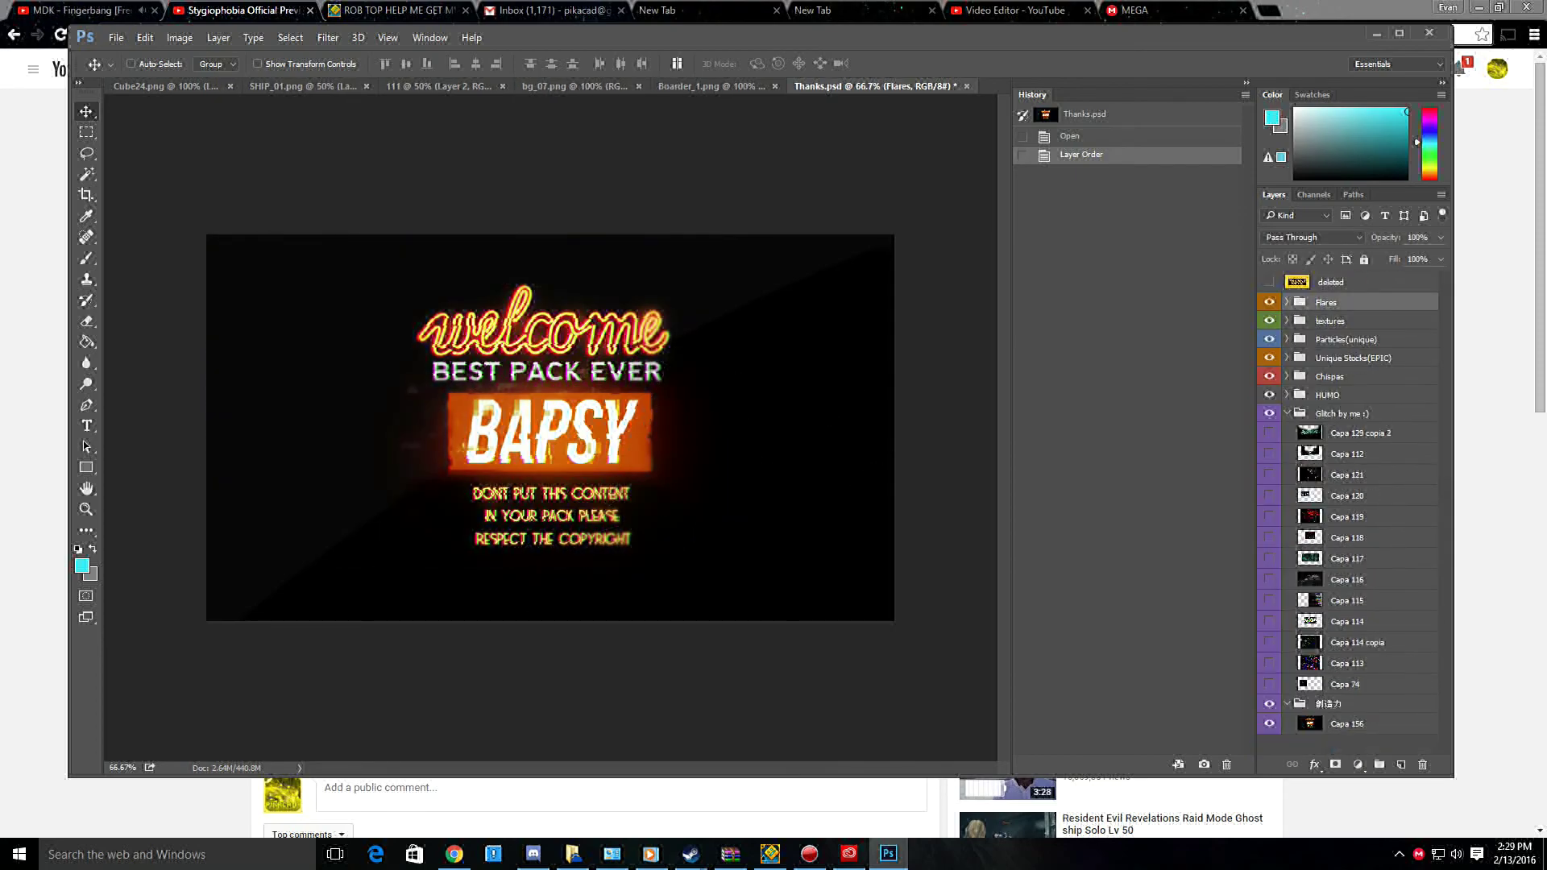
click(1287, 303)
click(1270, 384)
drag(1354, 384, 851, 470)
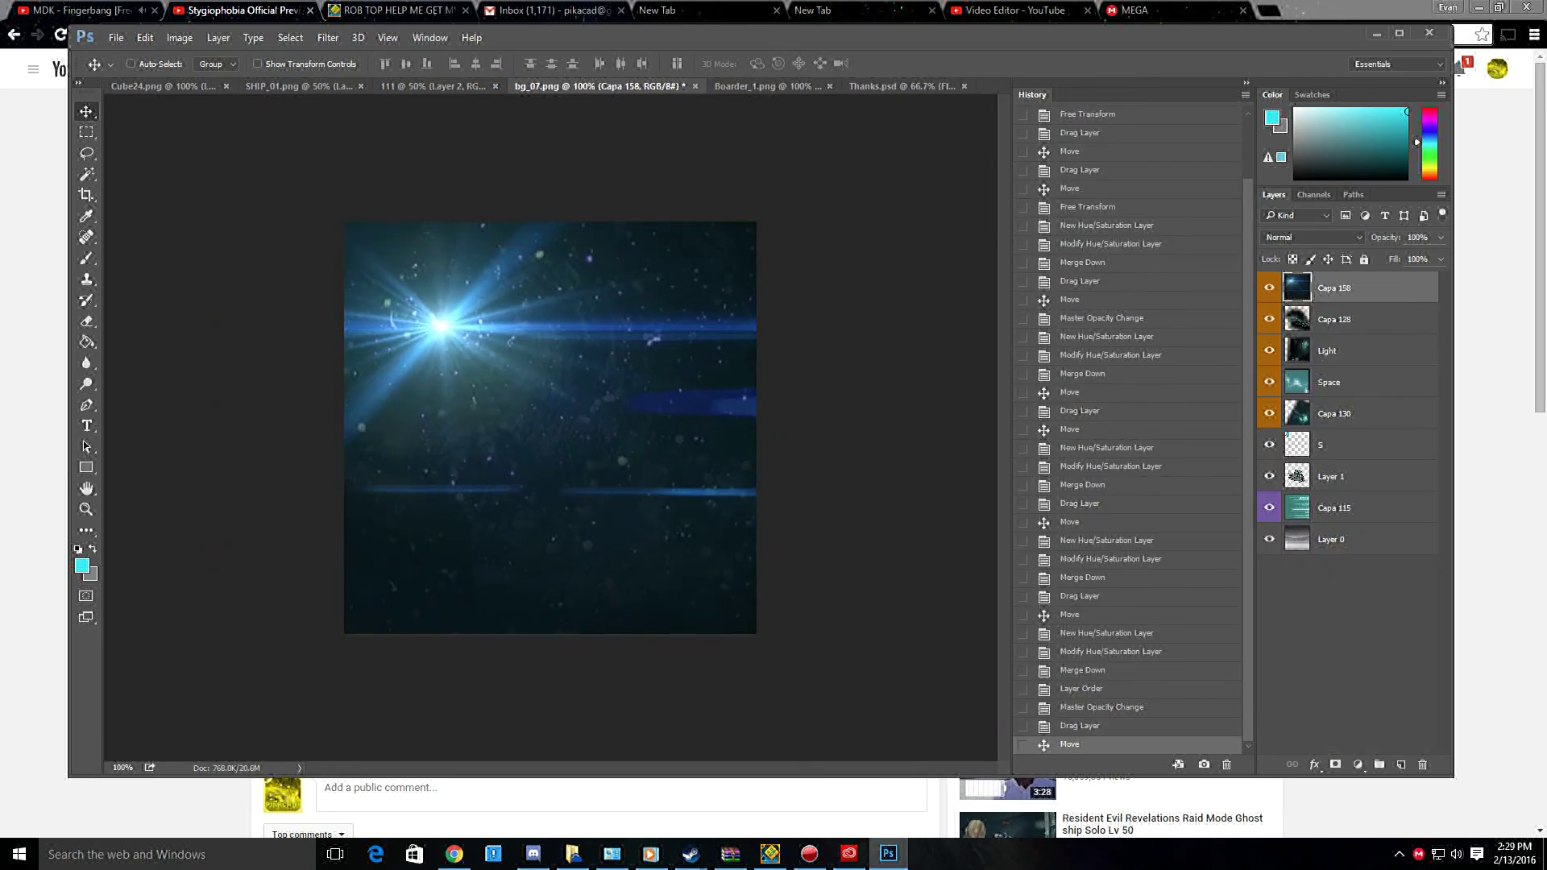
Place Capa 158 directly above Layer 0, nudge the flare slightly and lower its opacity to about 60%.
drag(1330, 556, 1330, 532)
drag(839, 367, 832, 369)
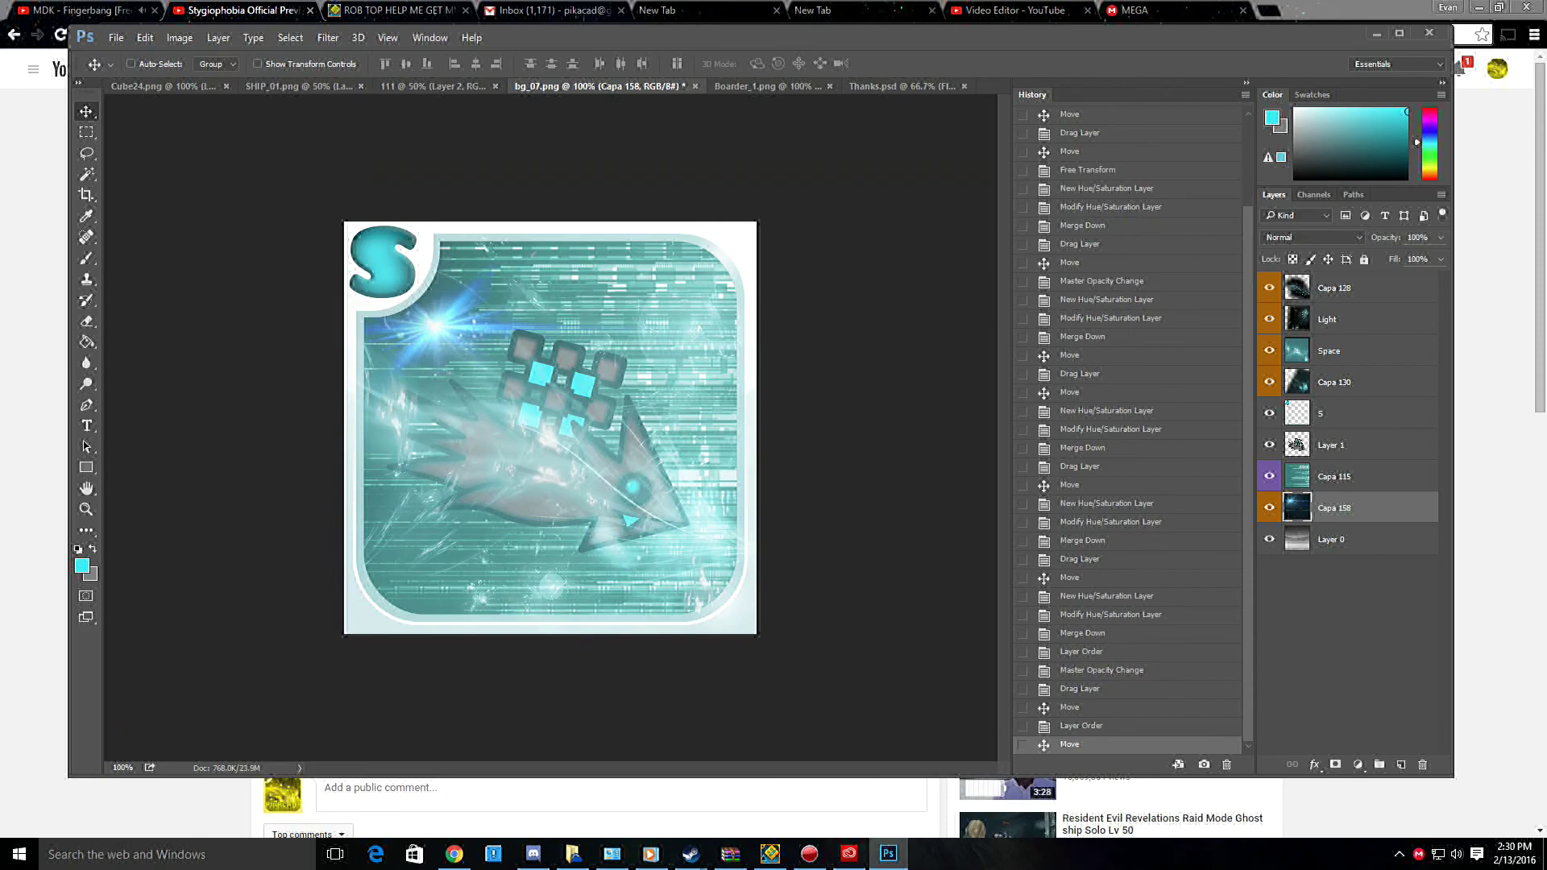
drag(1420, 257, 1412, 257)
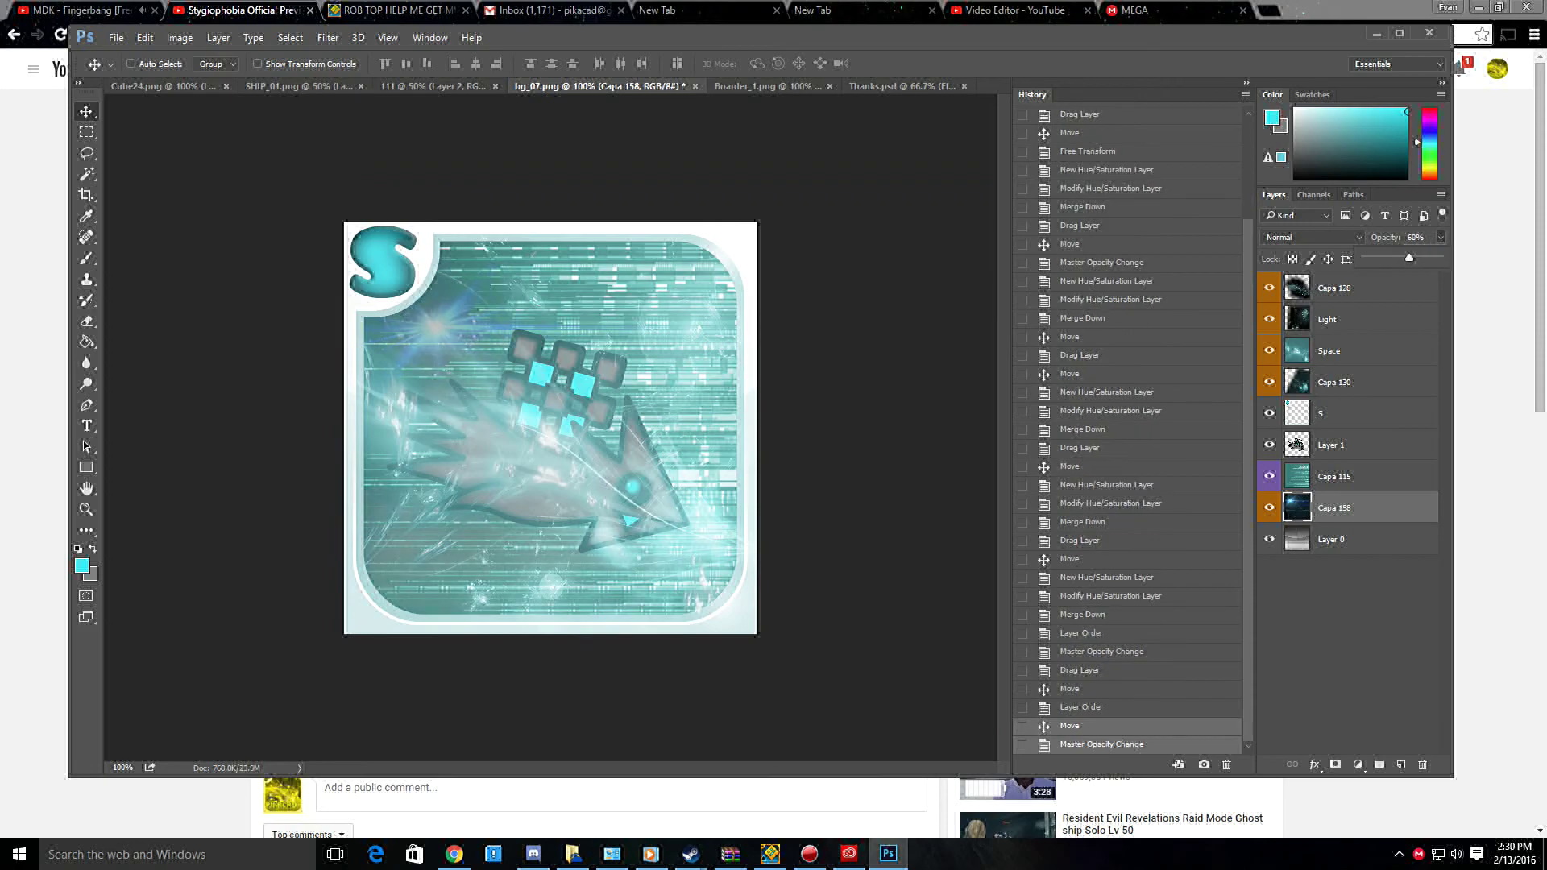
click(1346, 644)
Colorize Capa 158 using a Hue/Saturation layer with hue 182 and raised saturation and lightness, placed directly above it and merged down.
click(1358, 764)
click(1402, 571)
click(1057, 511)
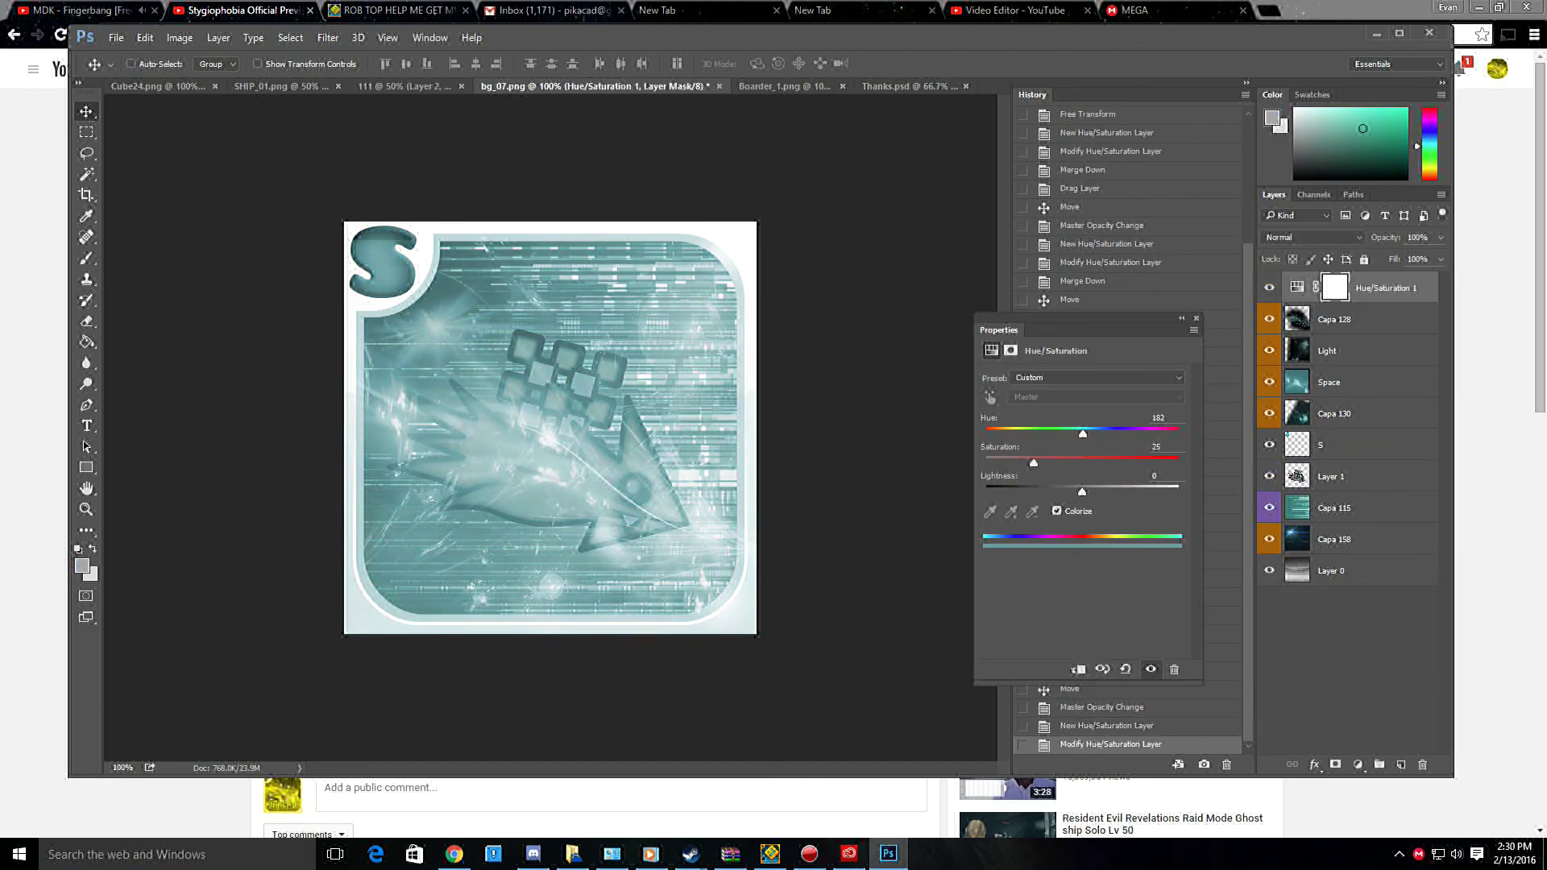
drag(1034, 463, 1099, 491)
click(1196, 318)
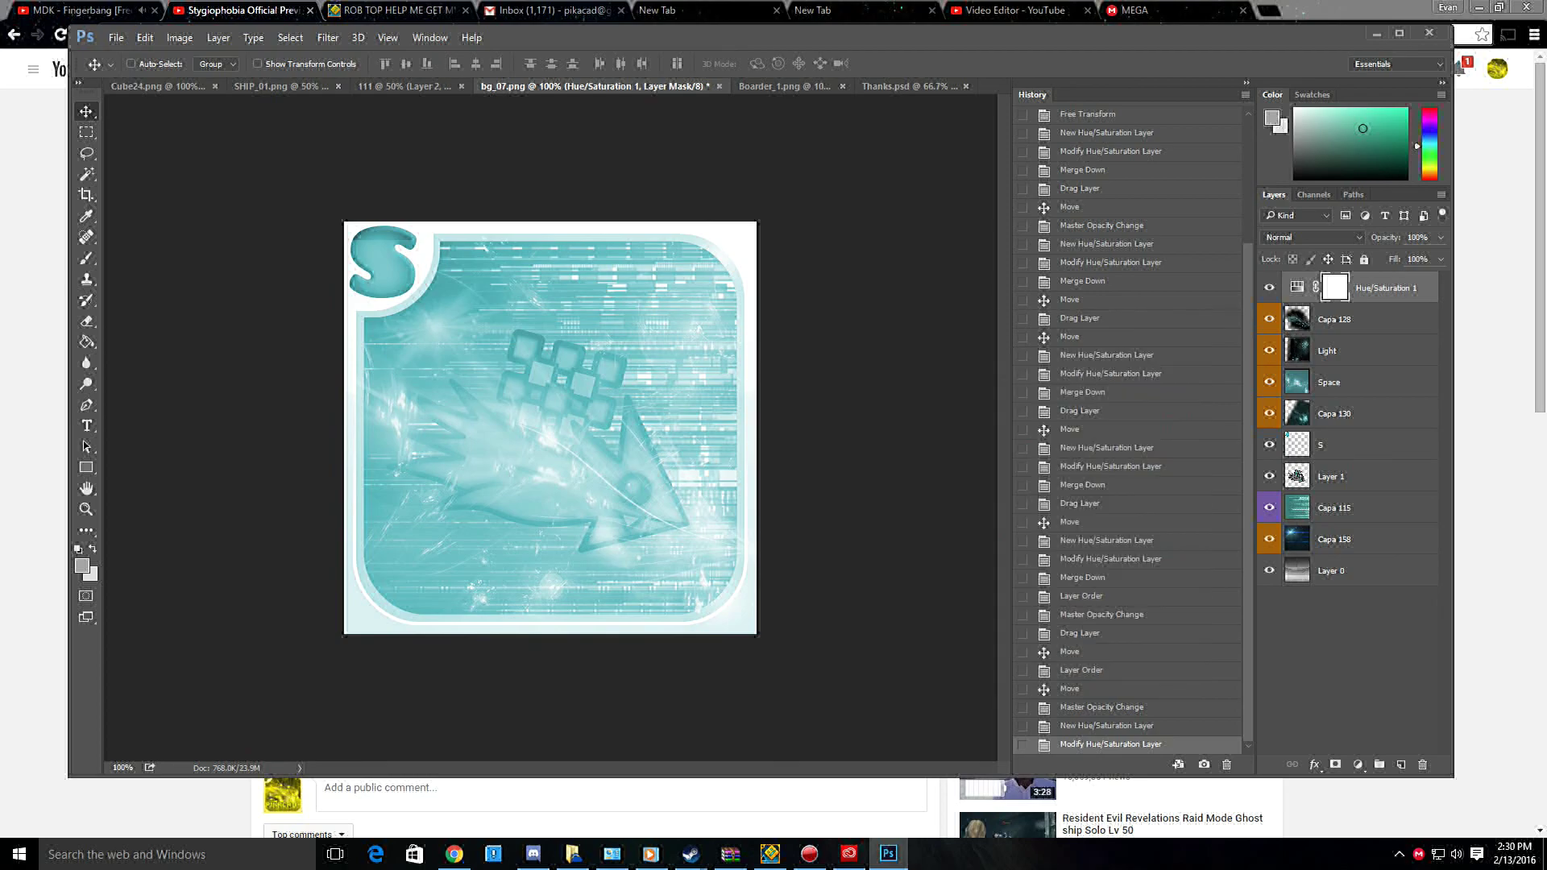
drag(1370, 288, 1354, 526)
click(218, 37)
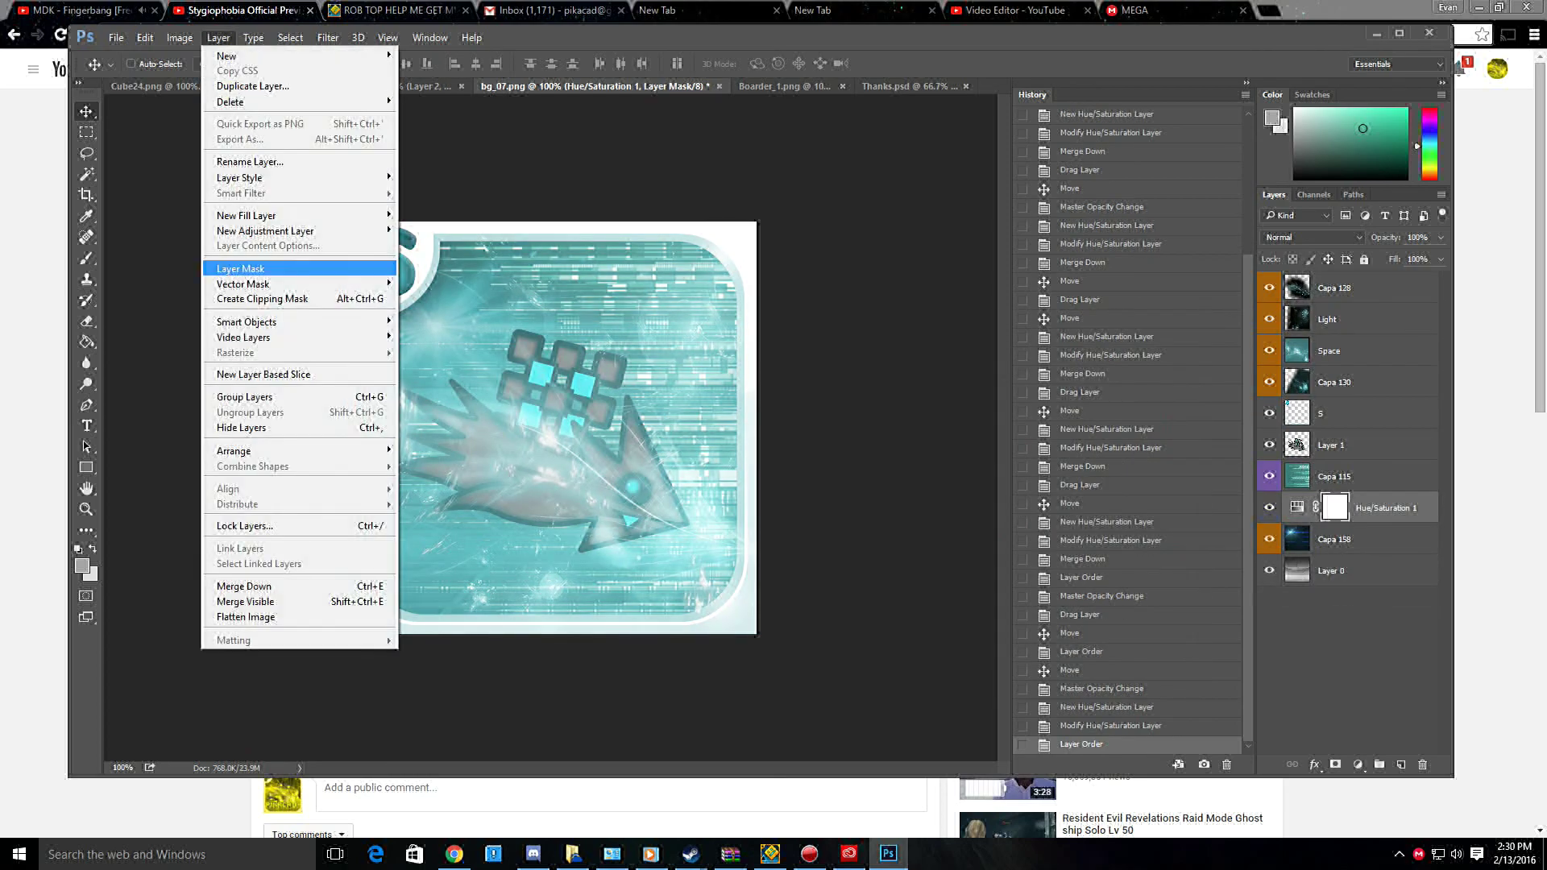
click(244, 586)
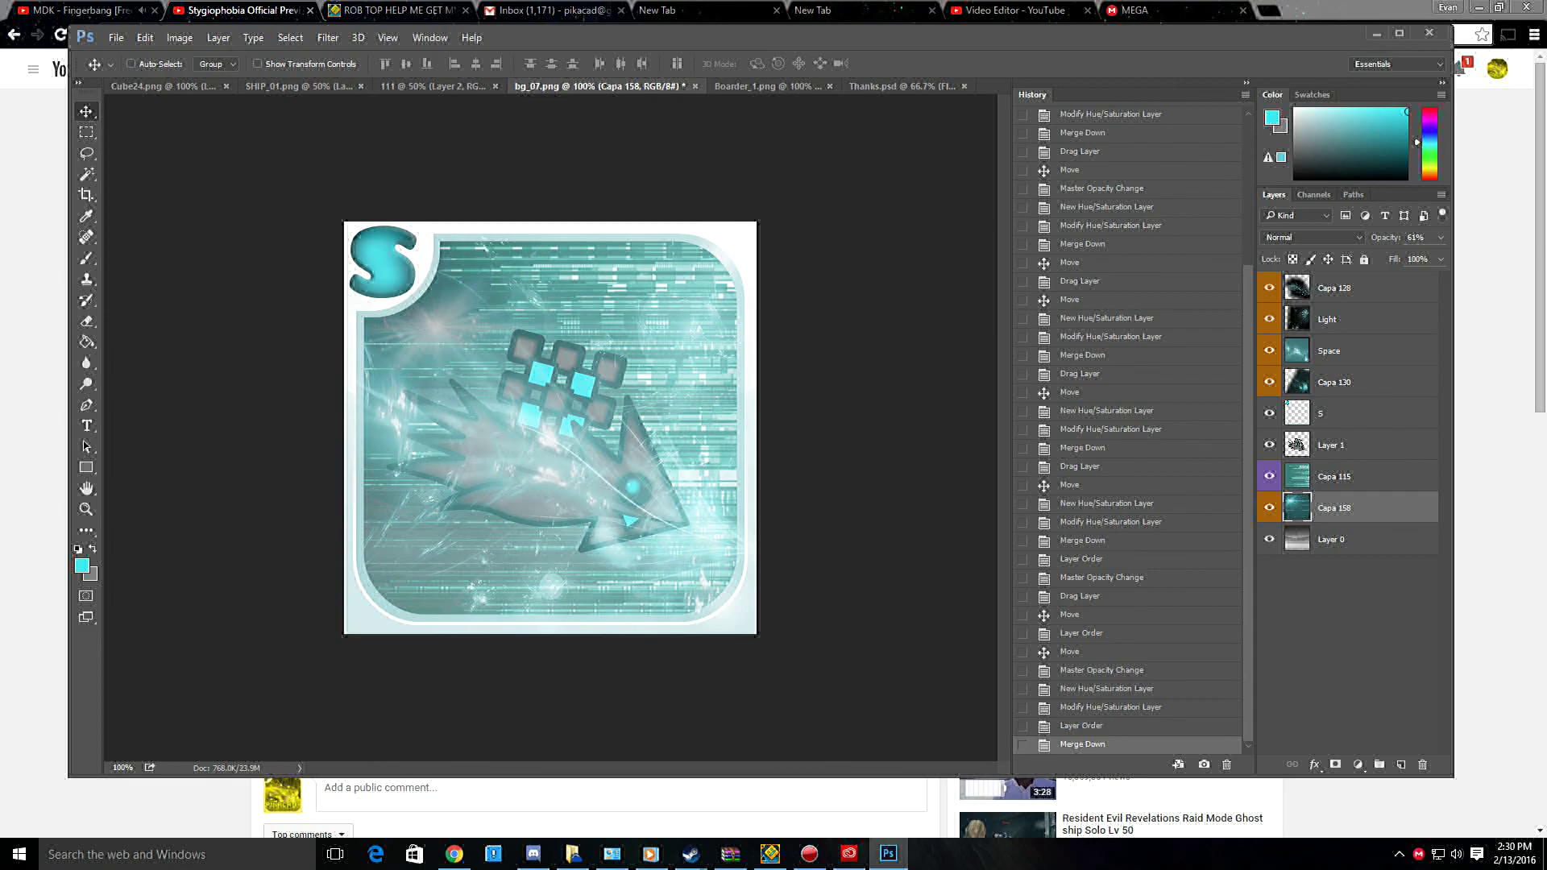